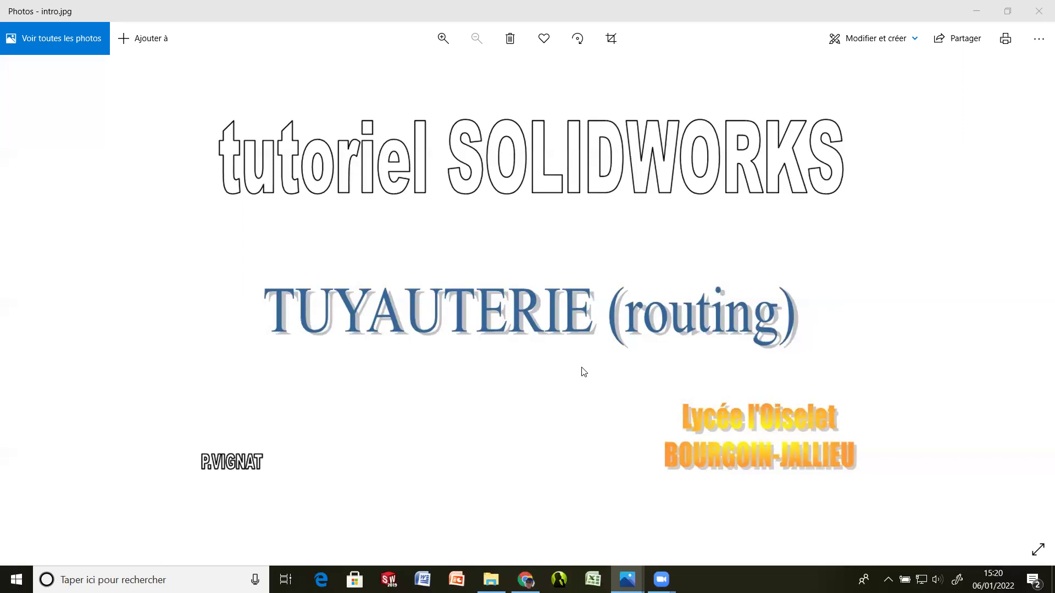
# Step: Look through the industrial piping photos, from industrial piping1.jpg to industrial piping3.jpg
pyautogui.moveTo(627, 580)
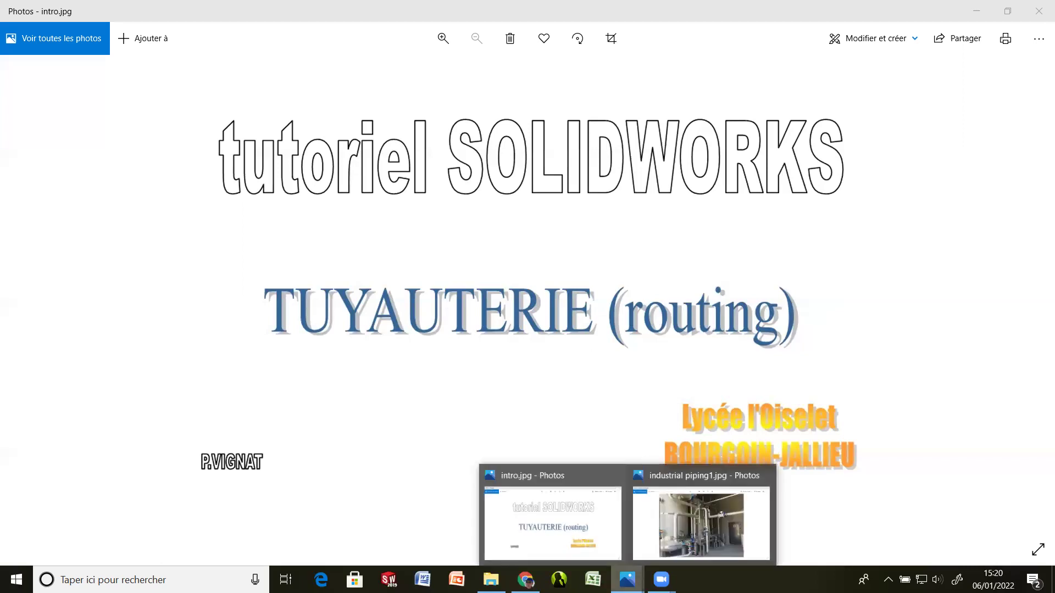
pyautogui.click(672, 536)
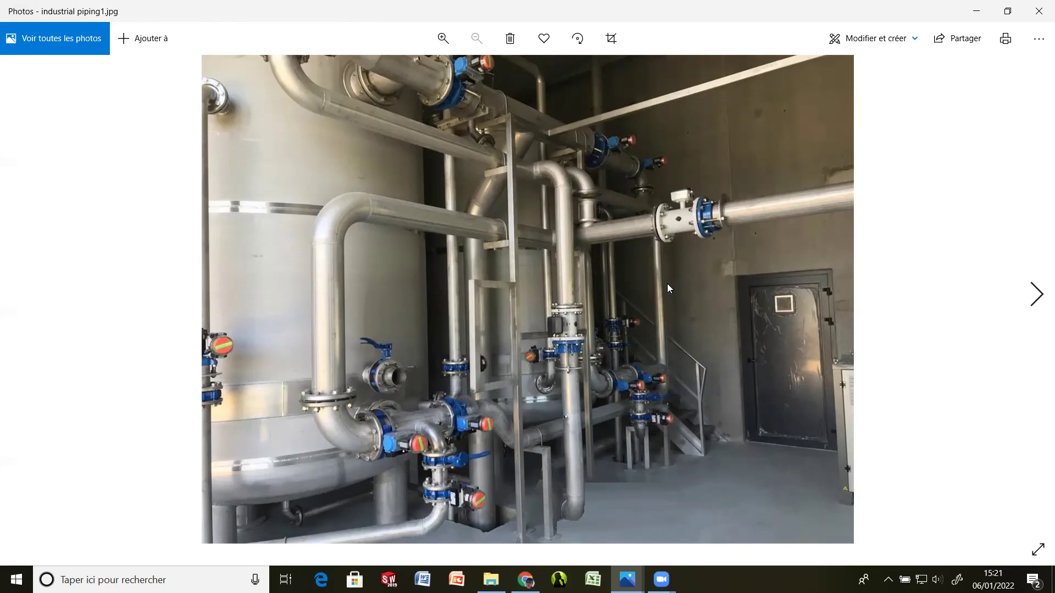
pyautogui.click(1039, 298)
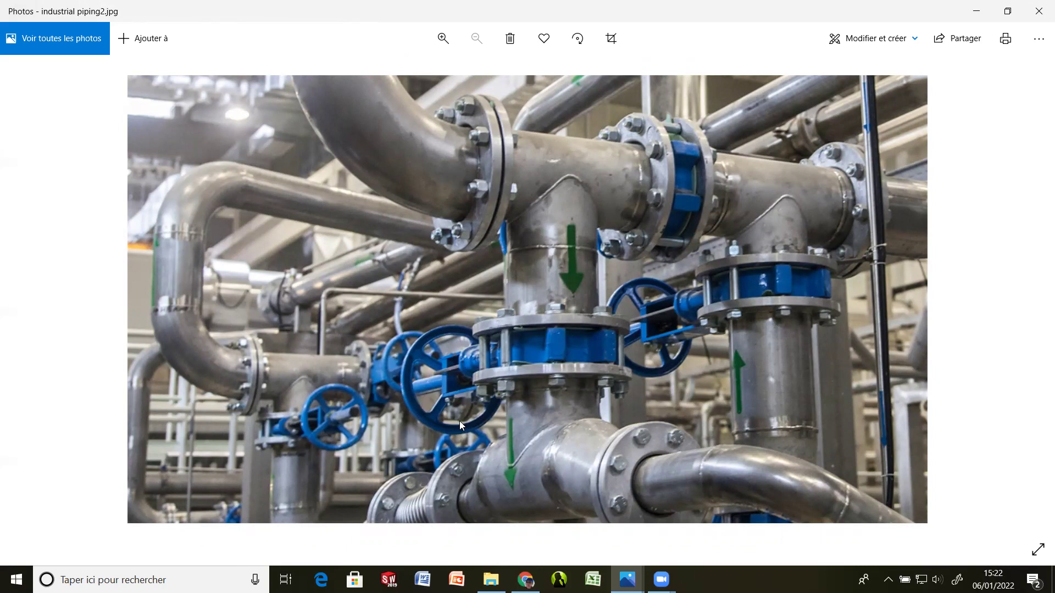
pyautogui.click(1037, 296)
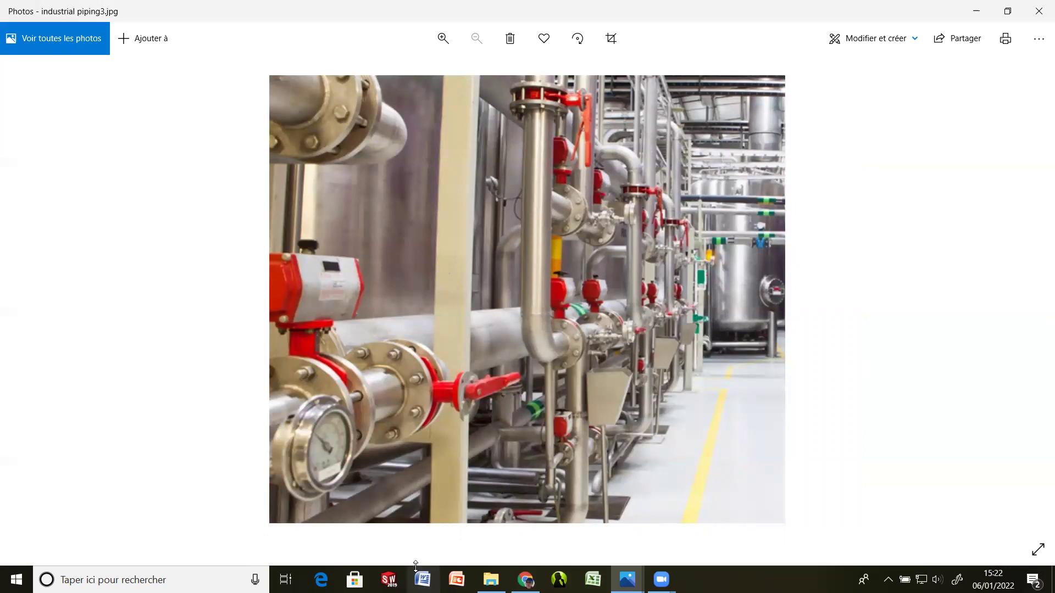
# Step: Switch to SOLIDWORKS 2019 and create a new empty assembly without inserting any component
pyautogui.click(389, 579)
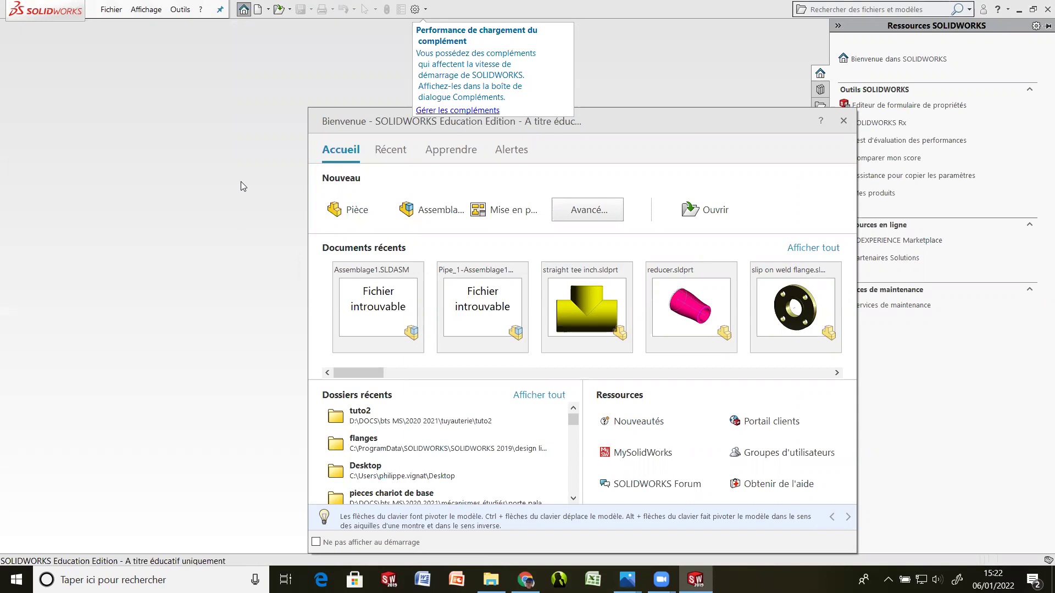
pyautogui.click(240, 181)
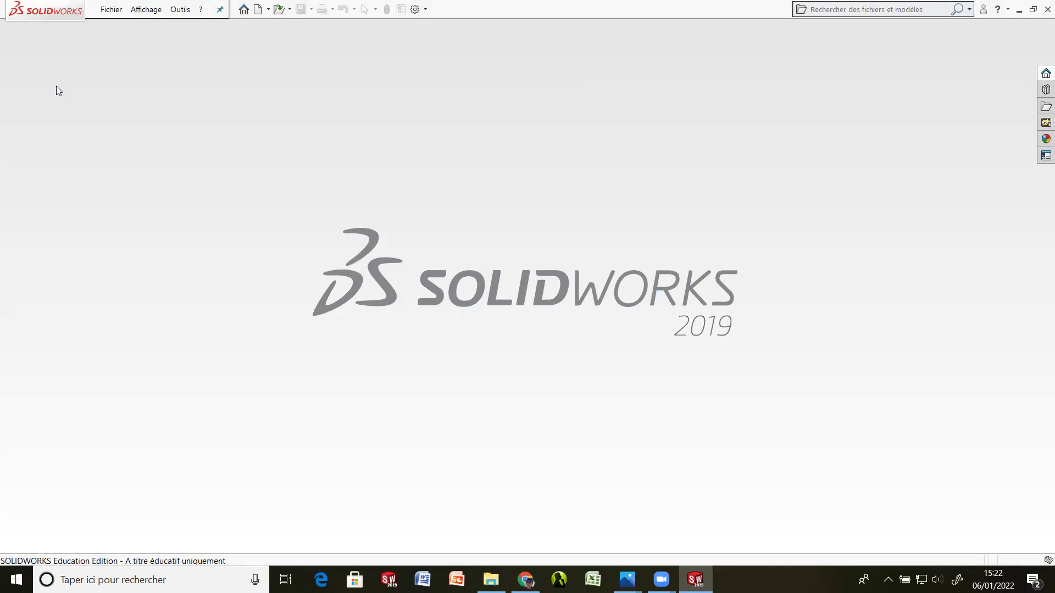
pyautogui.click(113, 11)
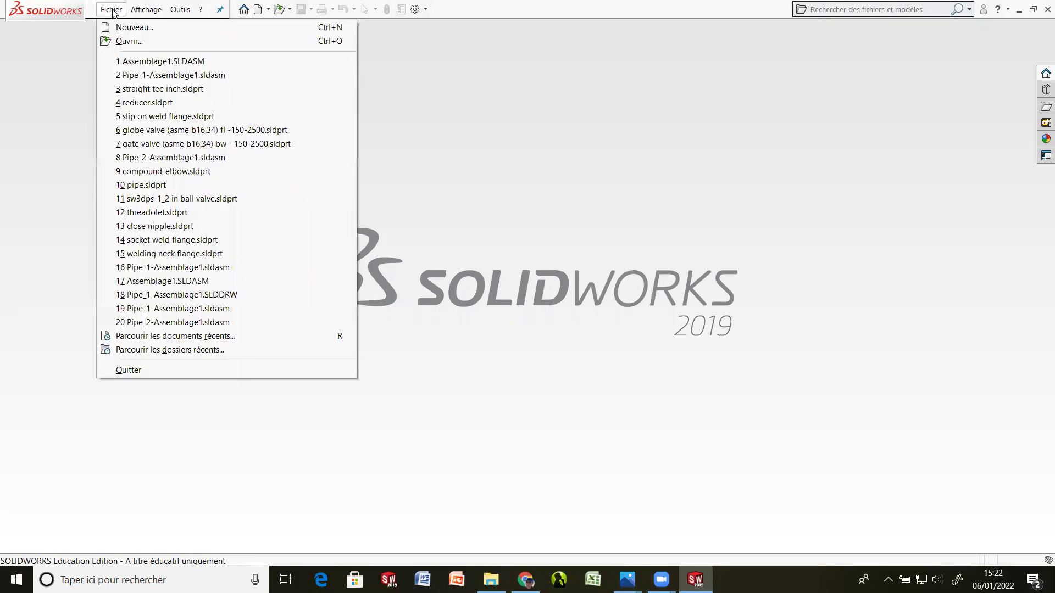
pyautogui.click(134, 28)
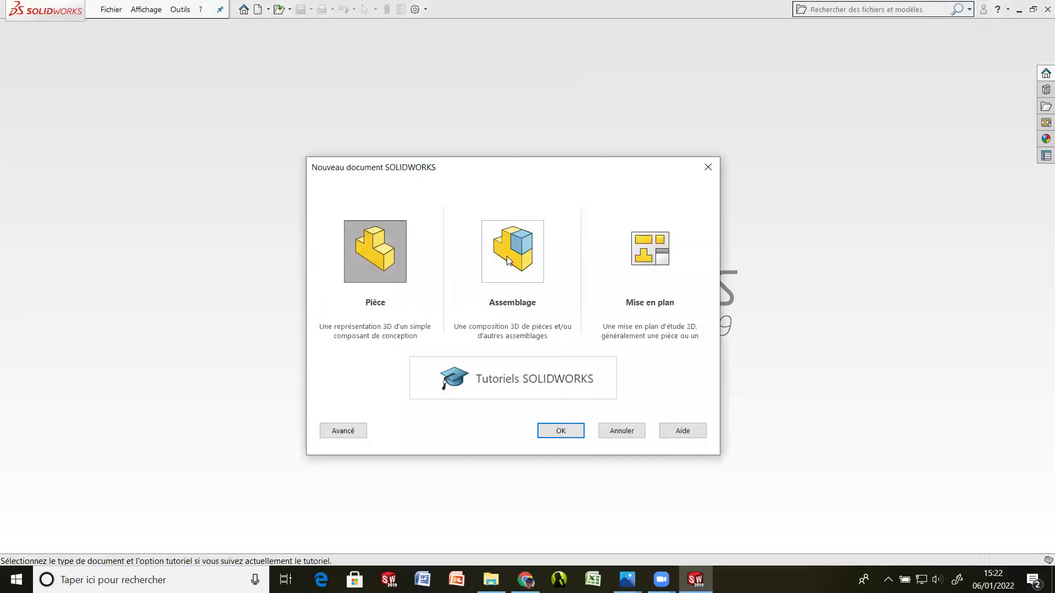
pyautogui.click(507, 256)
pyautogui.click(561, 433)
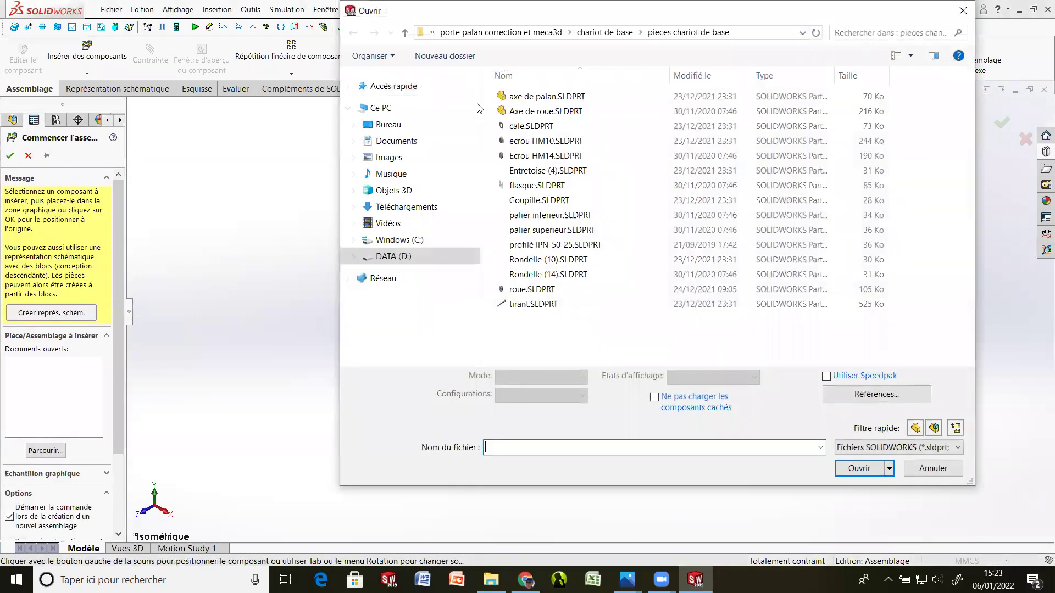
pyautogui.click(928, 470)
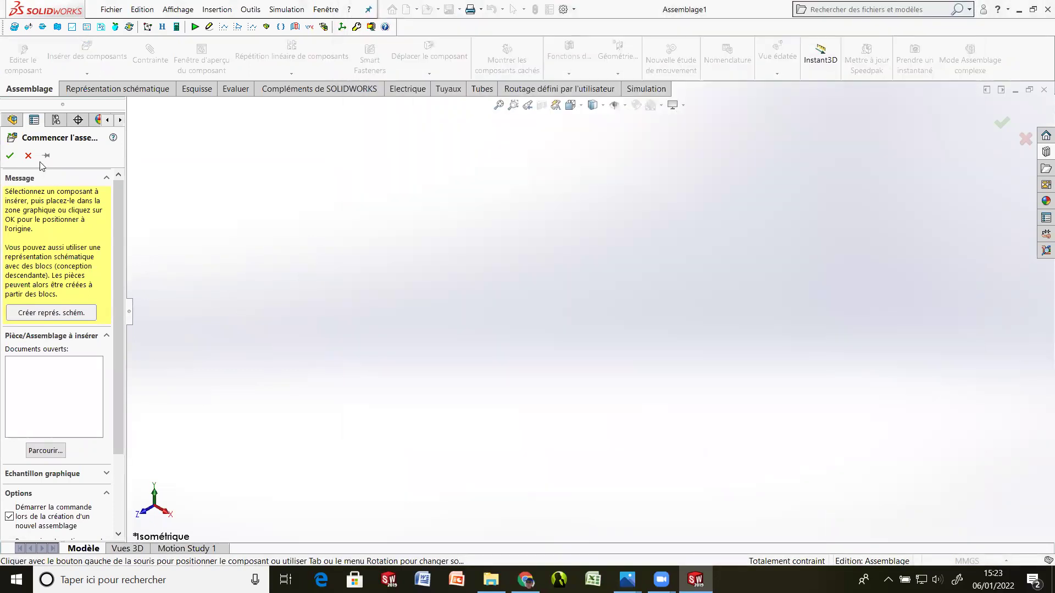
pyautogui.click(29, 156)
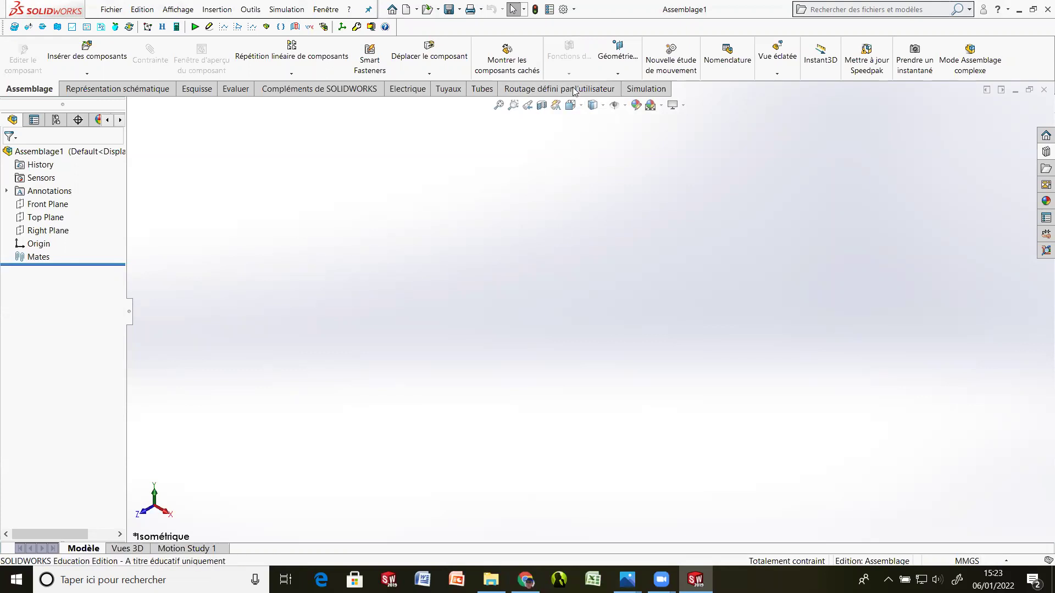
# Step: Check in the add-ins list that SOLIDWORKS Routing is active and set to load at startup
pyautogui.click(574, 11)
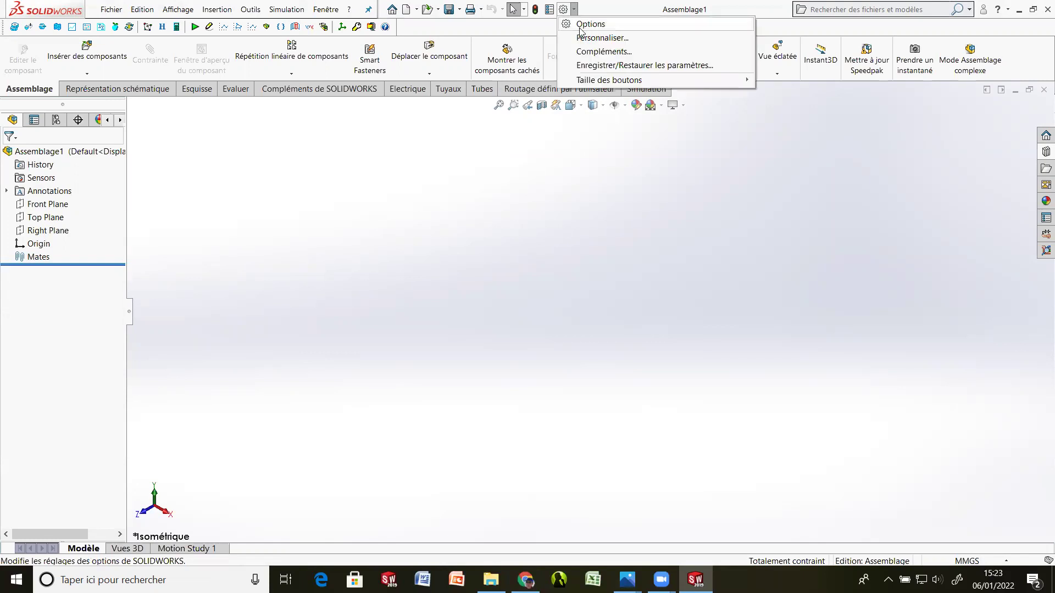
pyautogui.click(592, 52)
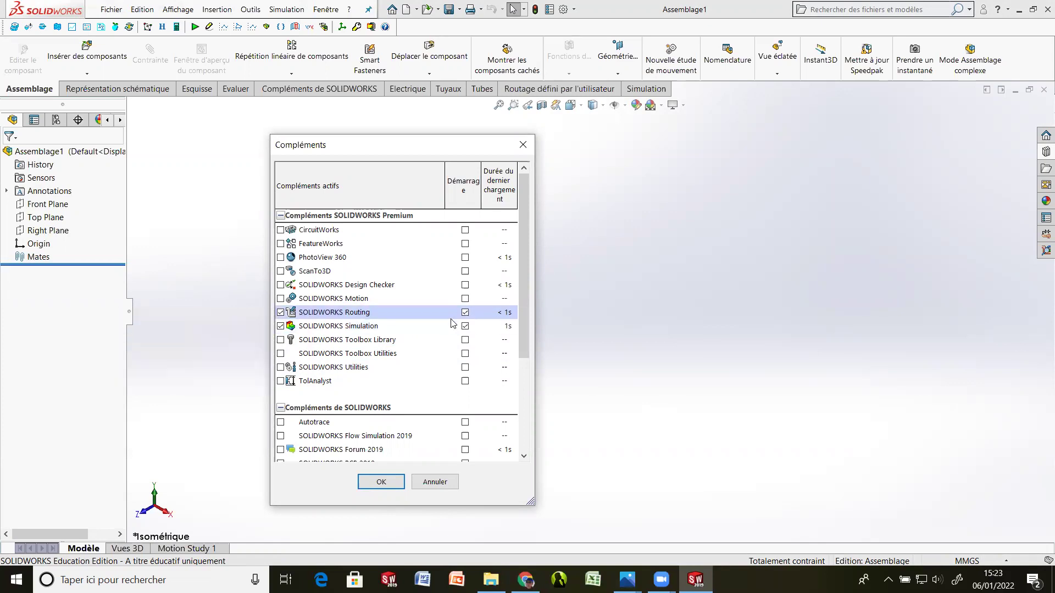
pyautogui.click(381, 482)
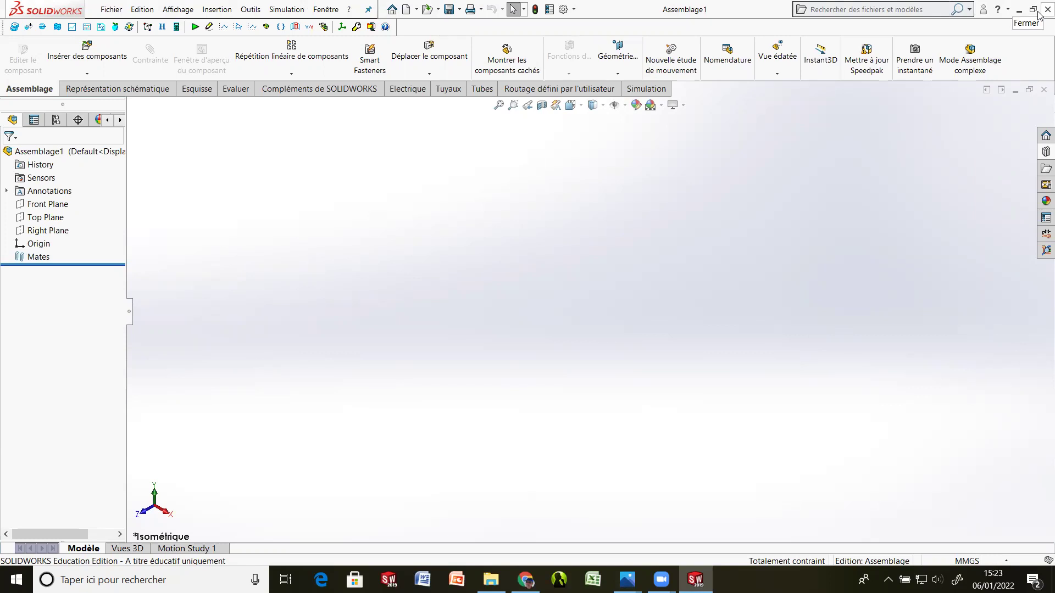
# Step: Open the design library and expand the piping folder inside routing
pyautogui.click(1044, 152)
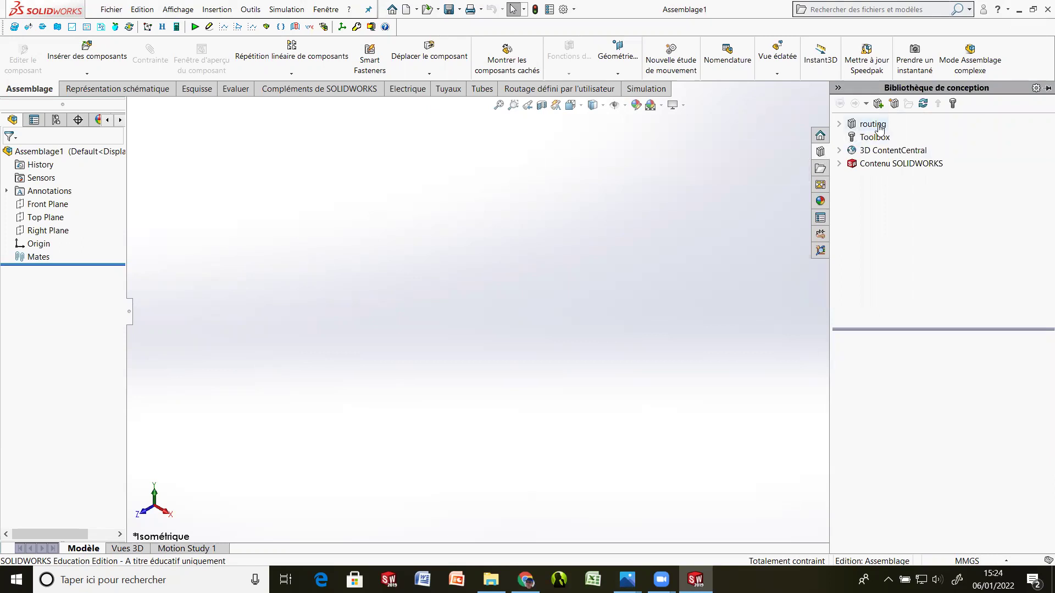
pyautogui.click(839, 125)
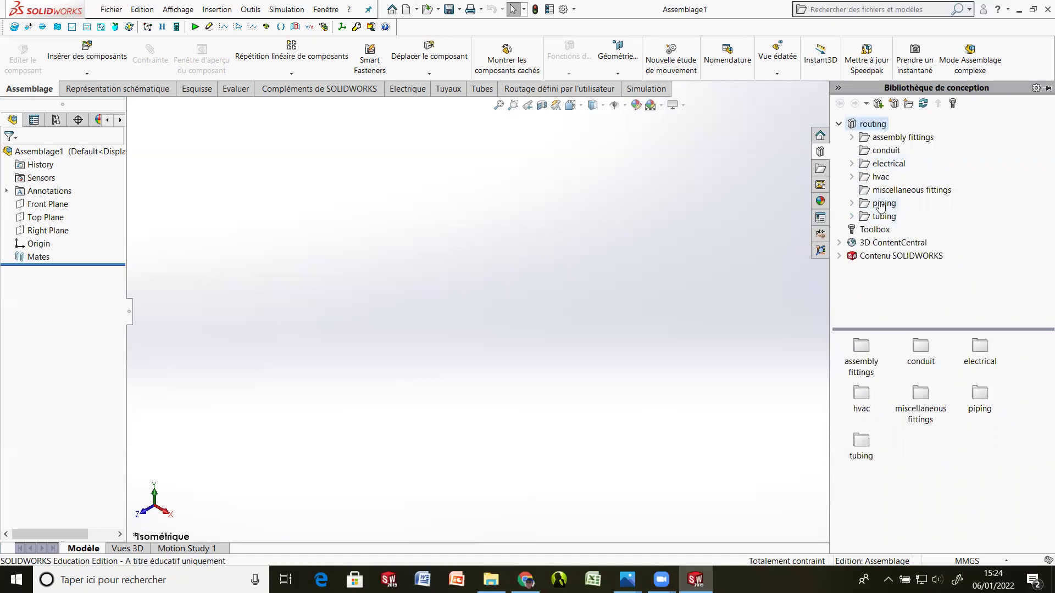
pyautogui.click(852, 204)
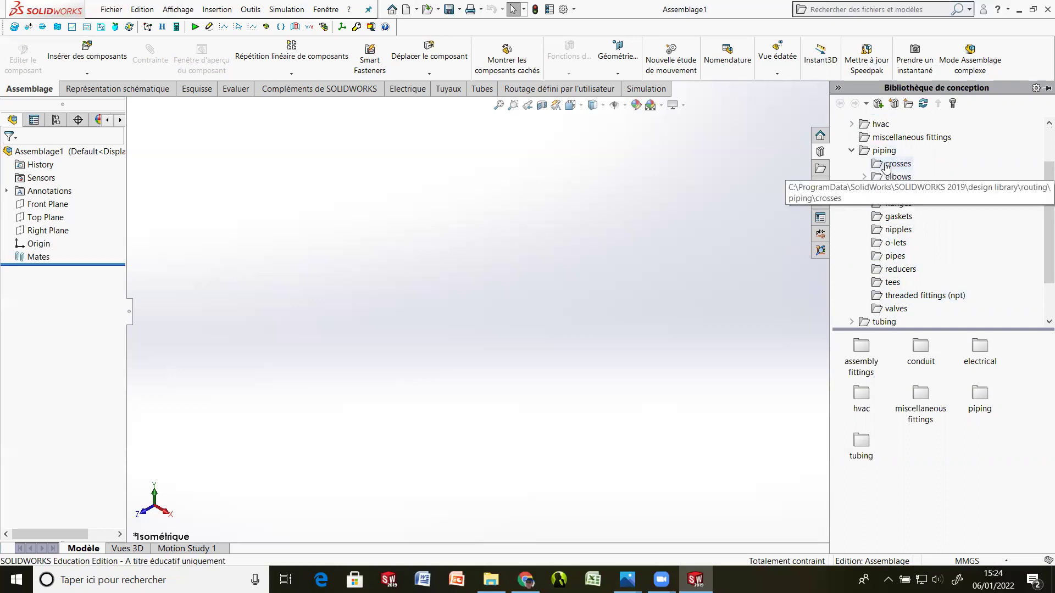
# Step: Examine the components in each piping library folder, from crosses, elbows and equipment through to threaded fittings and valves
pyautogui.click(893, 167)
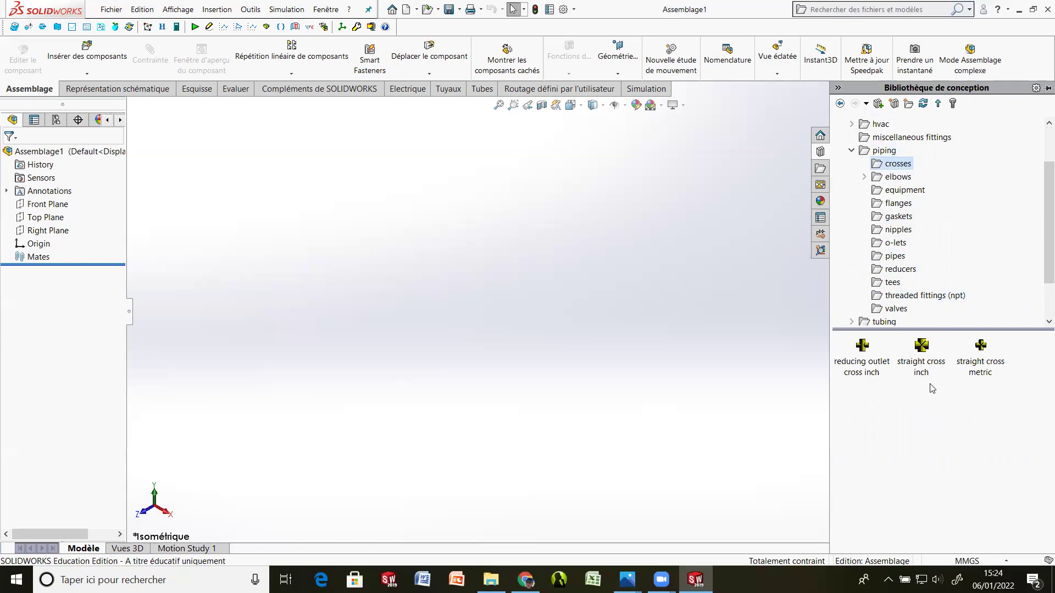
pyautogui.click(890, 180)
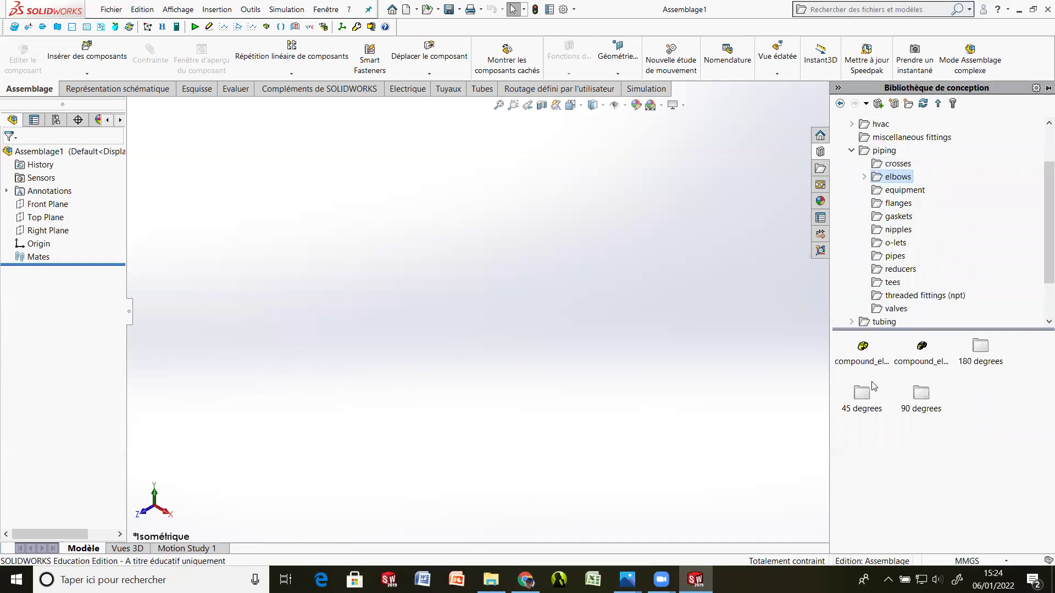
pyautogui.click(901, 192)
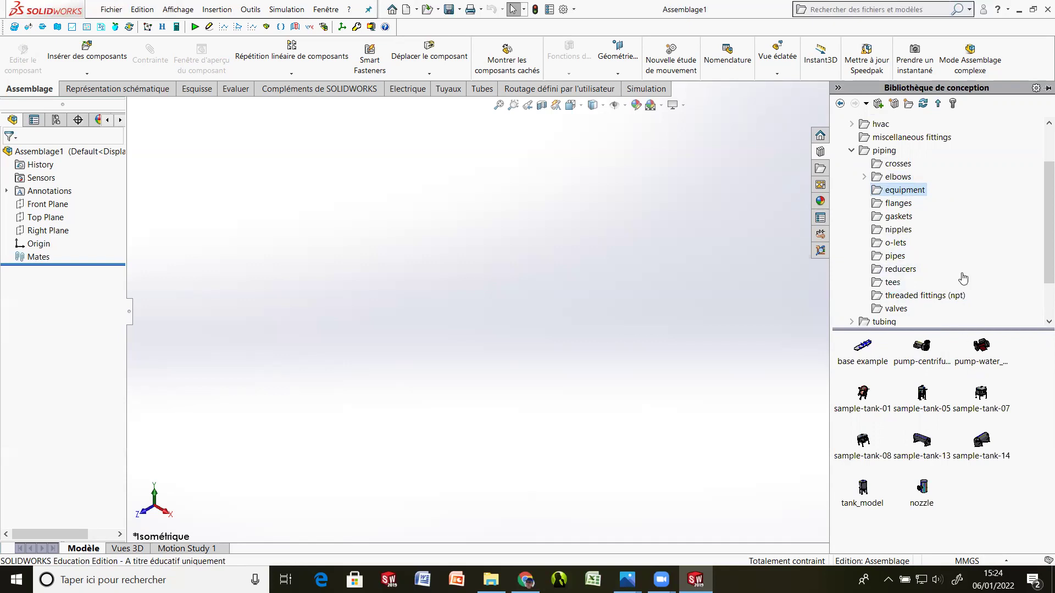
pyautogui.click(898, 203)
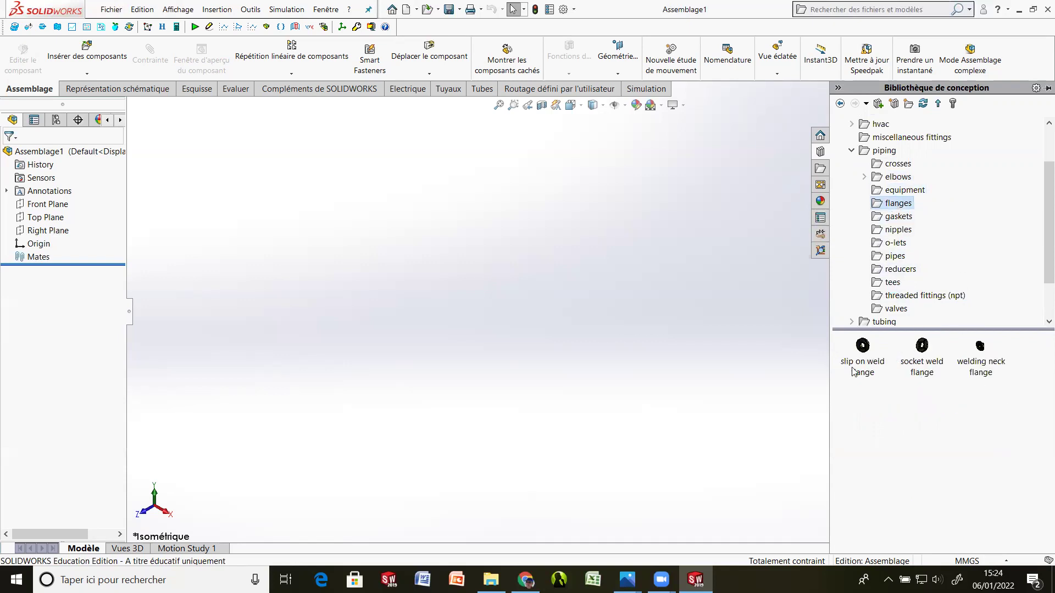
pyautogui.click(897, 218)
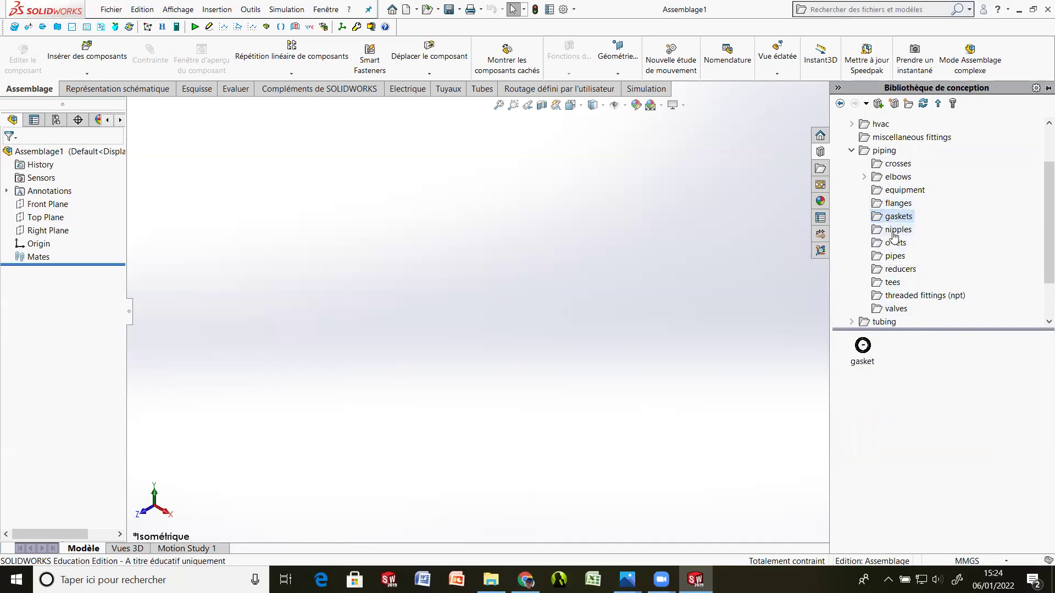
pyautogui.click(897, 230)
pyautogui.click(894, 244)
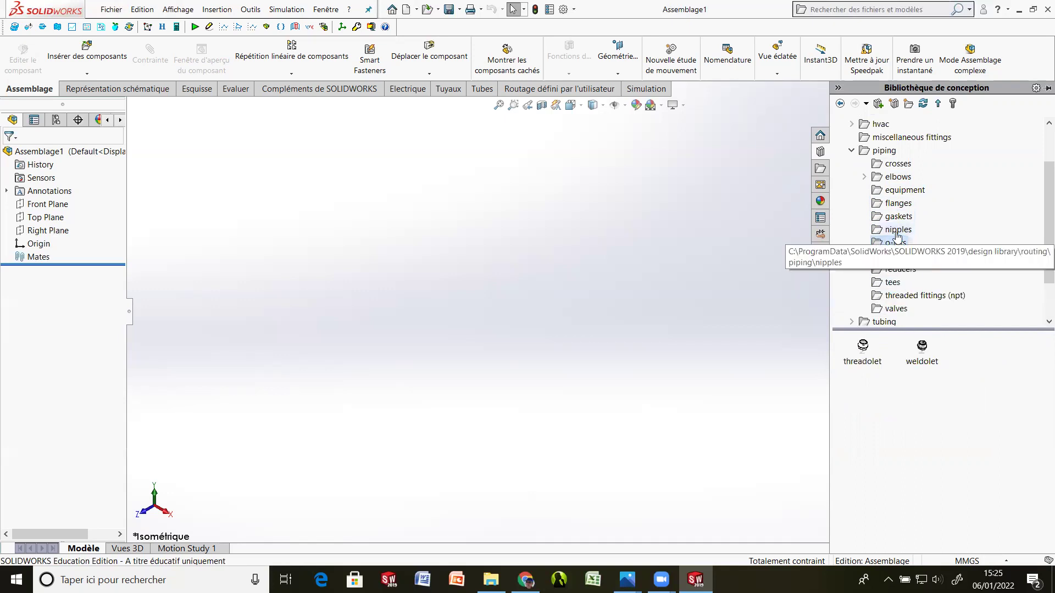
pyautogui.click(894, 256)
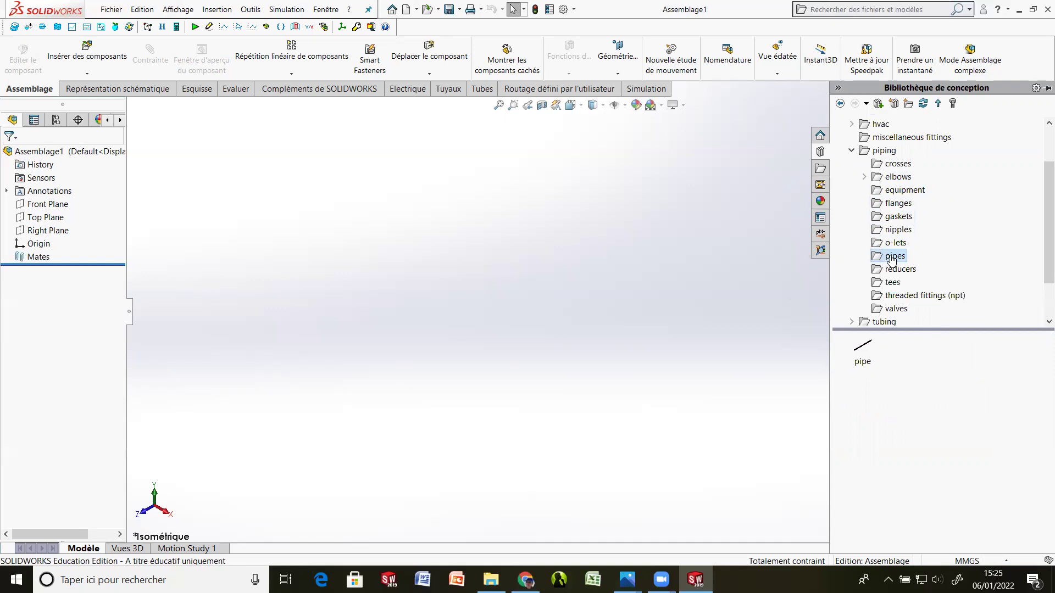
pyautogui.click(891, 272)
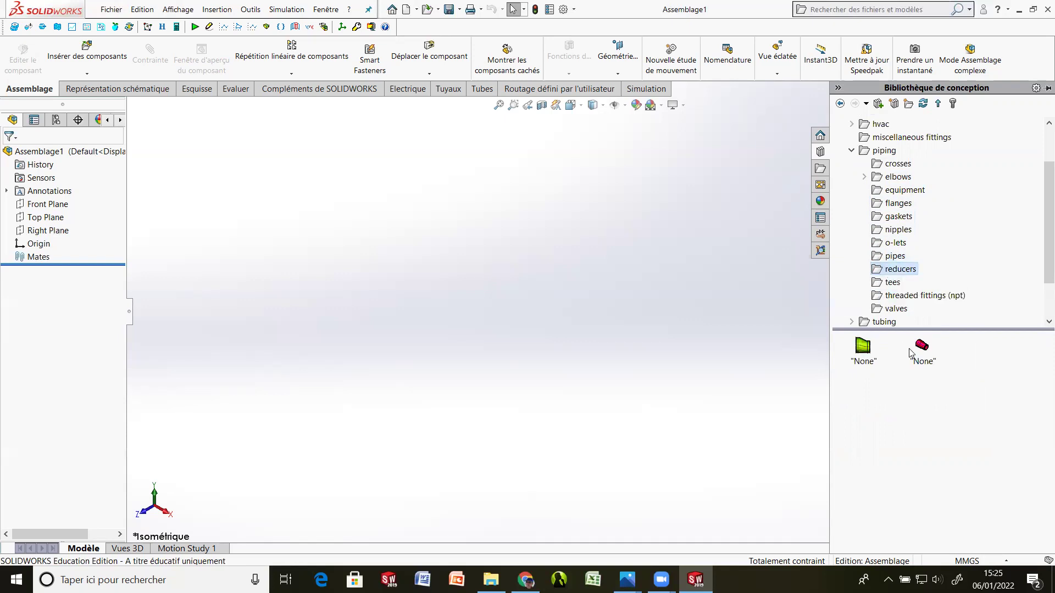
pyautogui.click(885, 283)
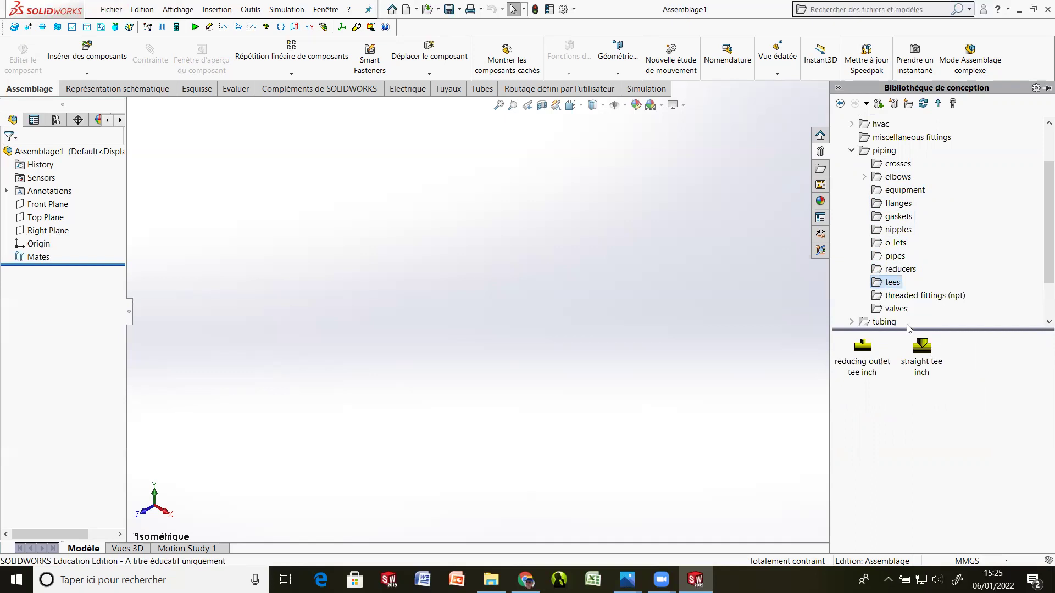
pyautogui.click(884, 297)
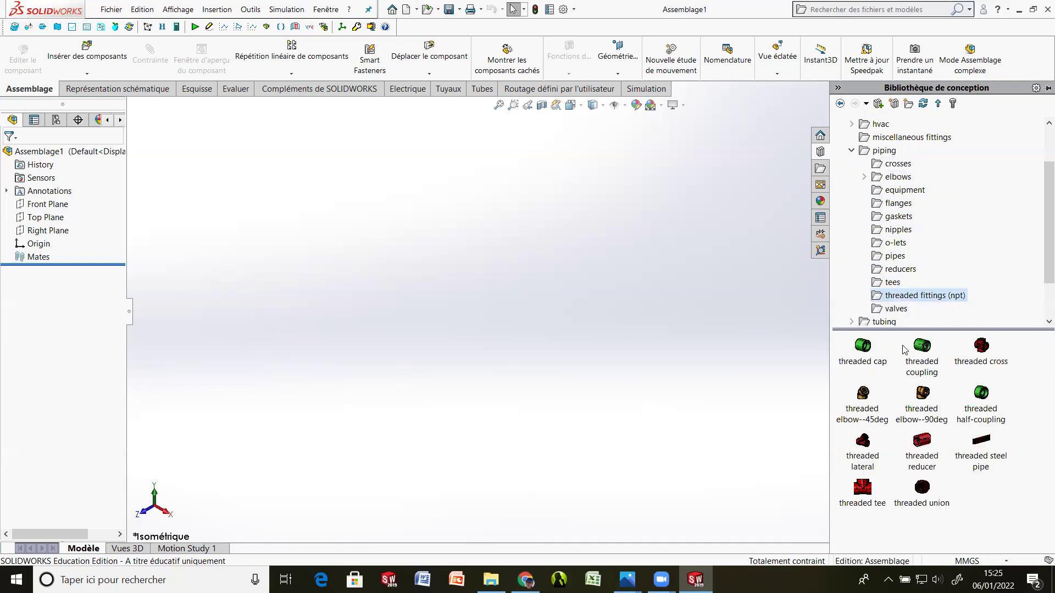
pyautogui.click(892, 310)
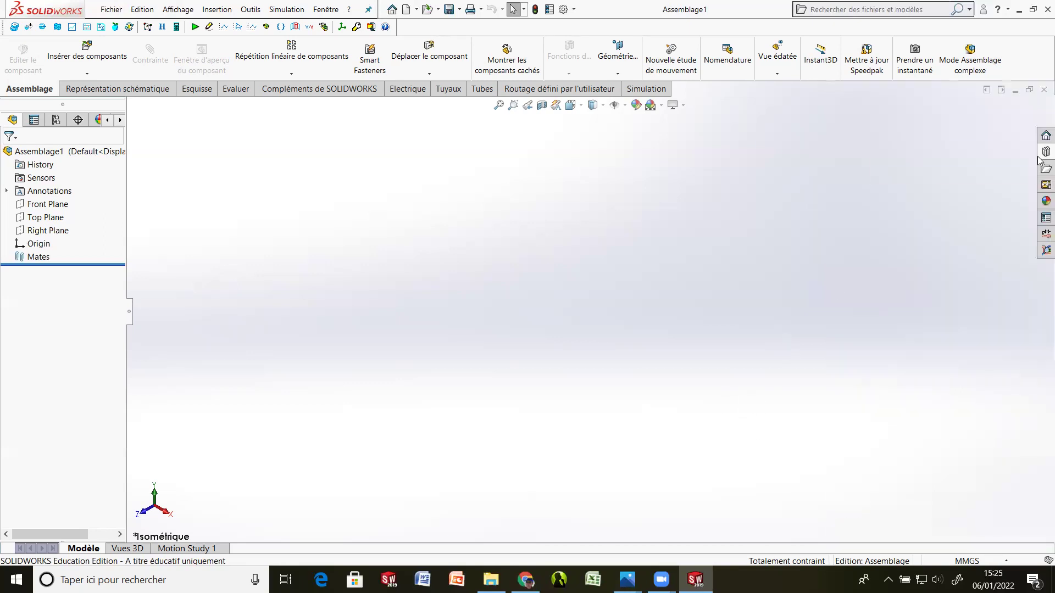
pyautogui.click(1043, 153)
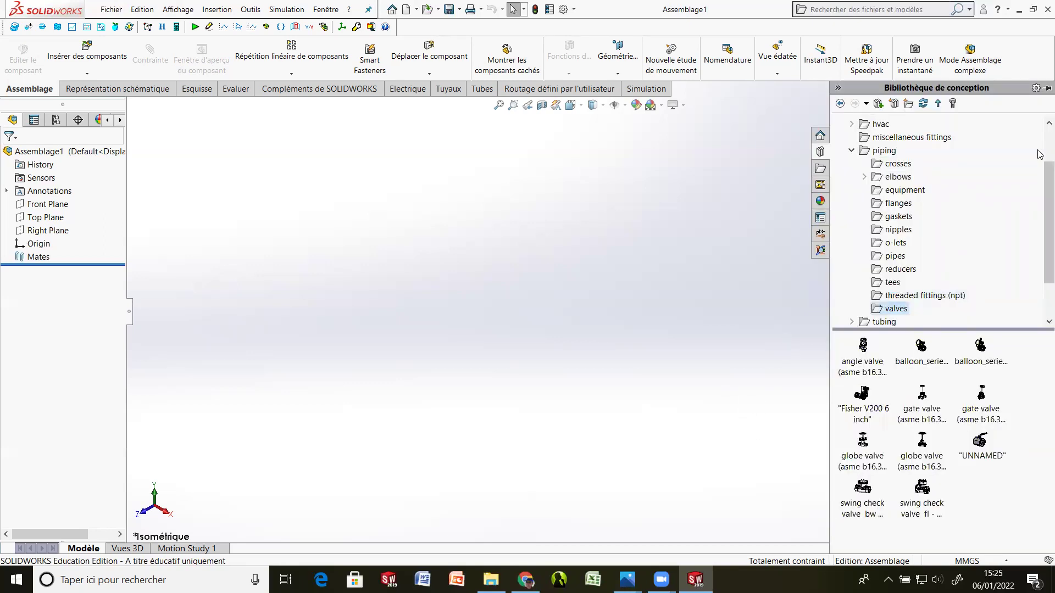
pyautogui.click(877, 206)
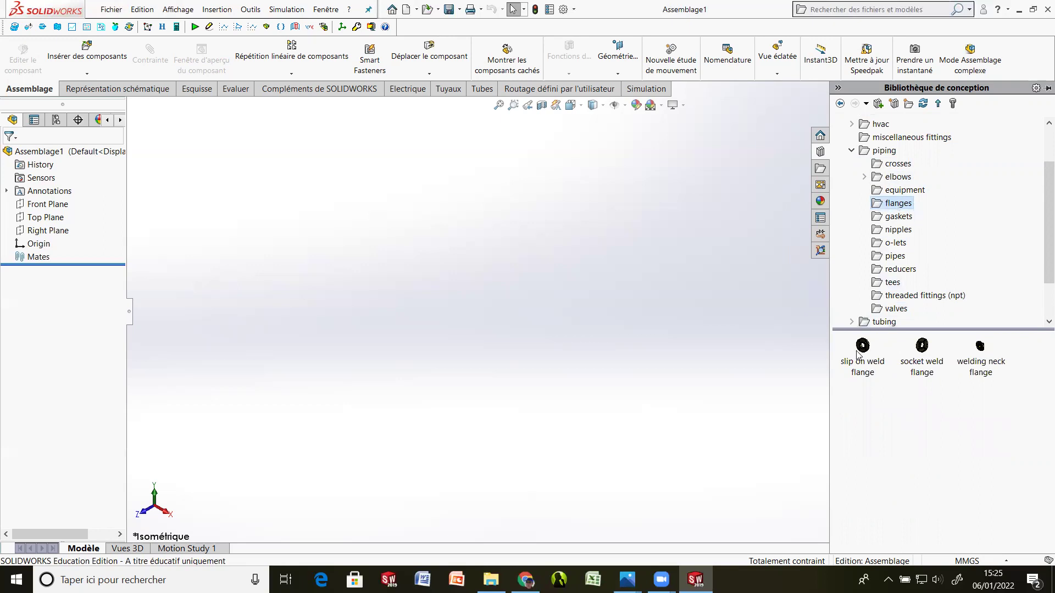
pyautogui.moveTo(861, 352)
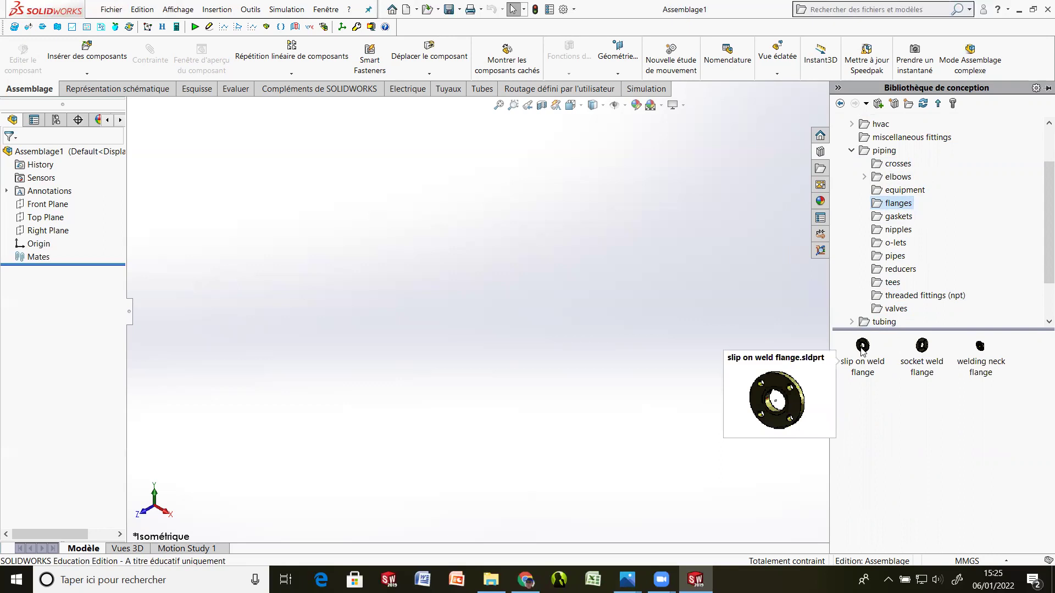
pyautogui.moveTo(861, 349); pyautogui.dragTo(399, 327)
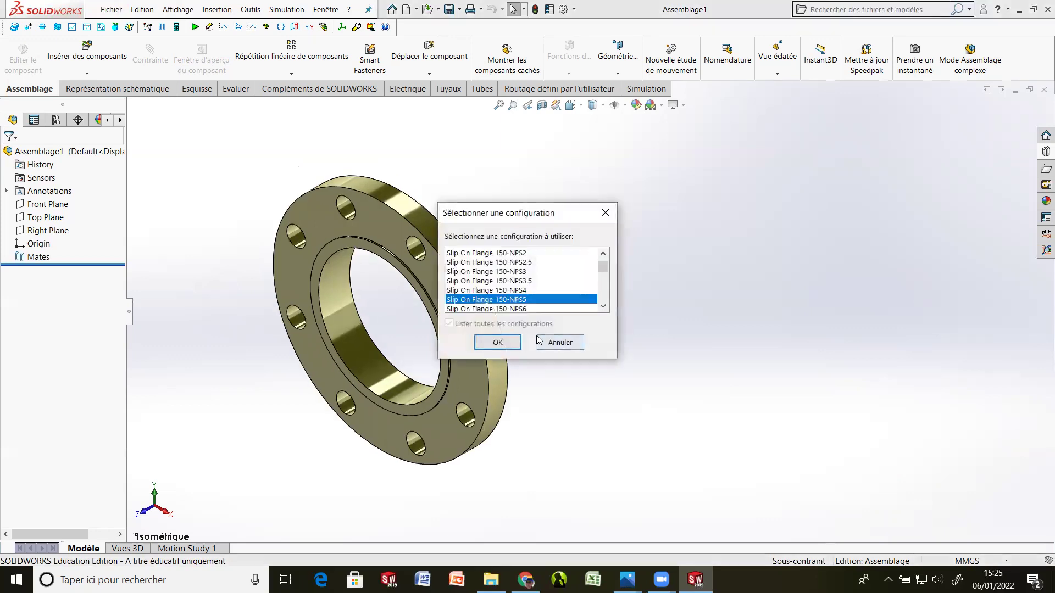
pyautogui.click(559, 344)
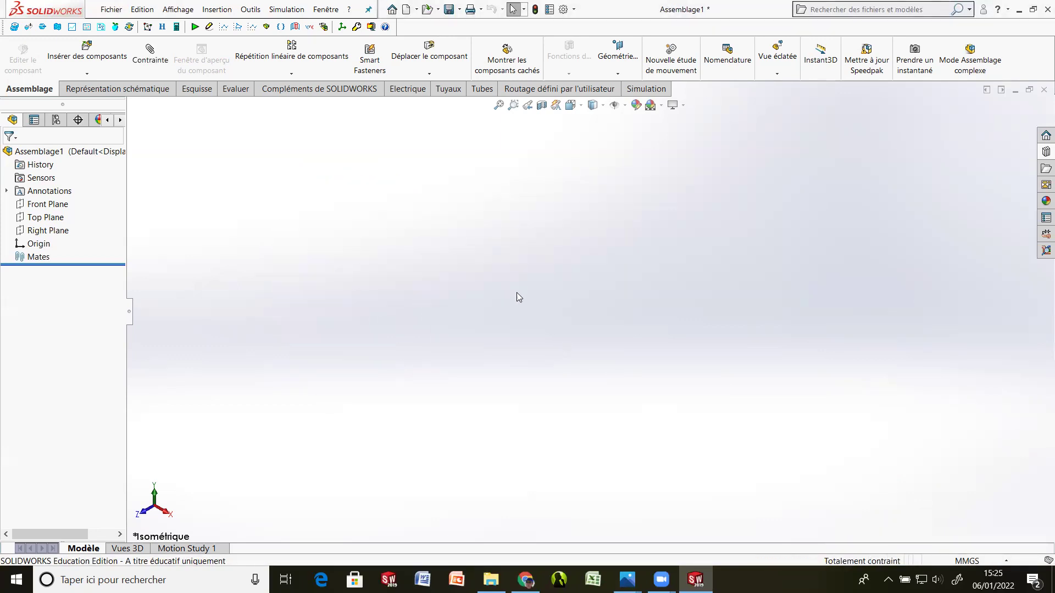
# Step: Turn on the display of origins so the assembly origin shows in the graphics area
pyautogui.click(181, 9)
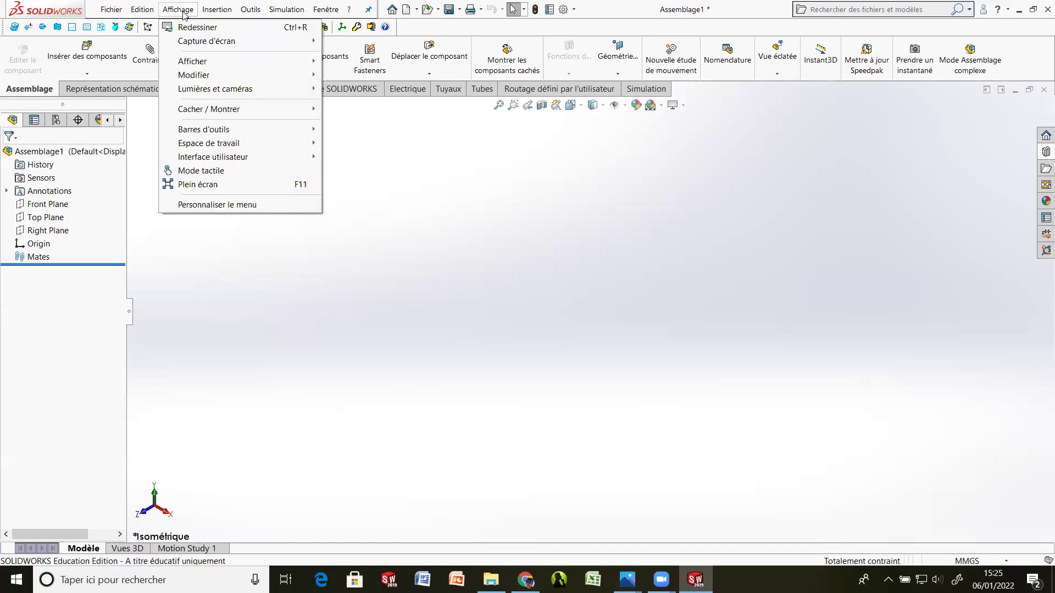
pyautogui.moveTo(237, 112)
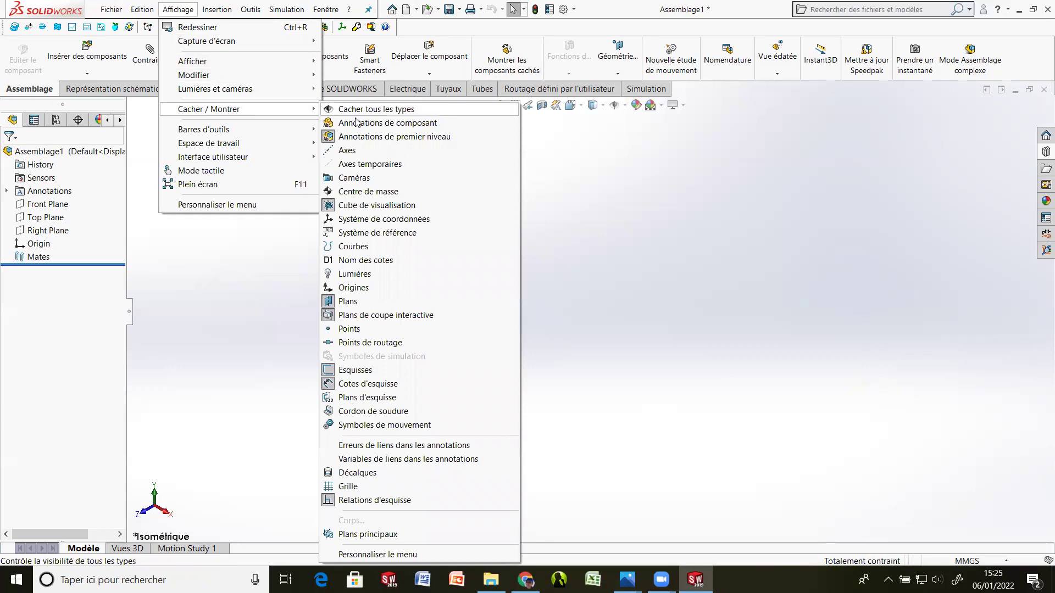
pyautogui.click(345, 289)
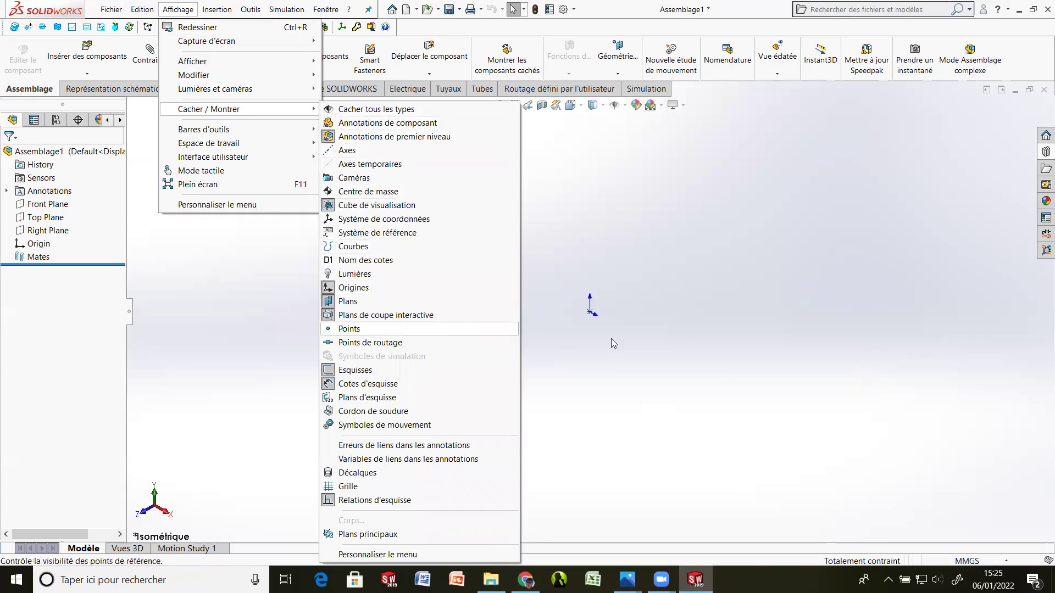
pyautogui.click(735, 259)
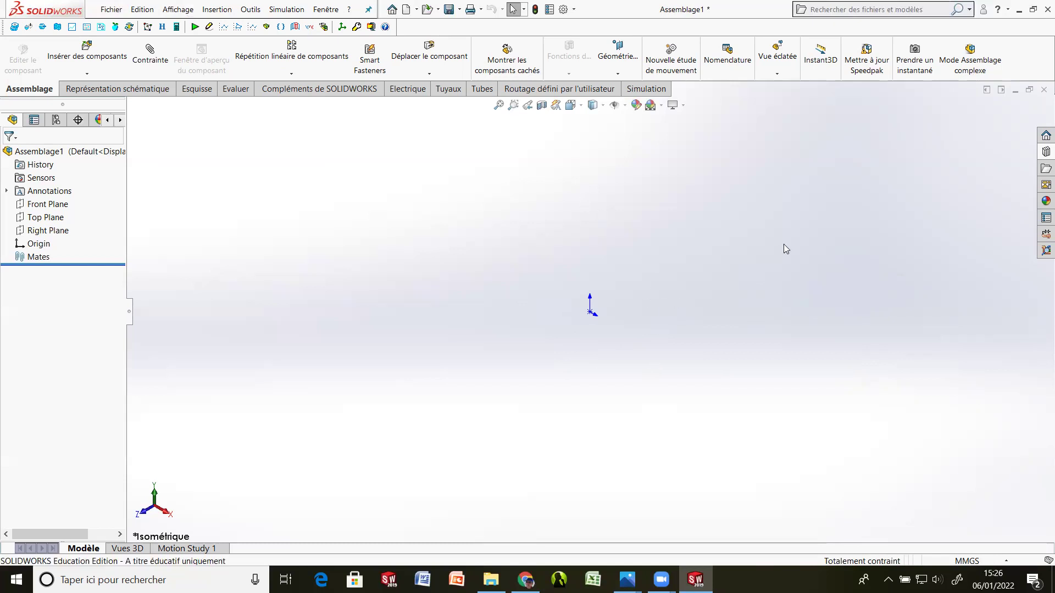
# Step: Insert a slip on weld flange from the piping flanges folder at the assembly origin, using the Slip On Flange 150-NPS5 configuration
pyautogui.click(1046, 152)
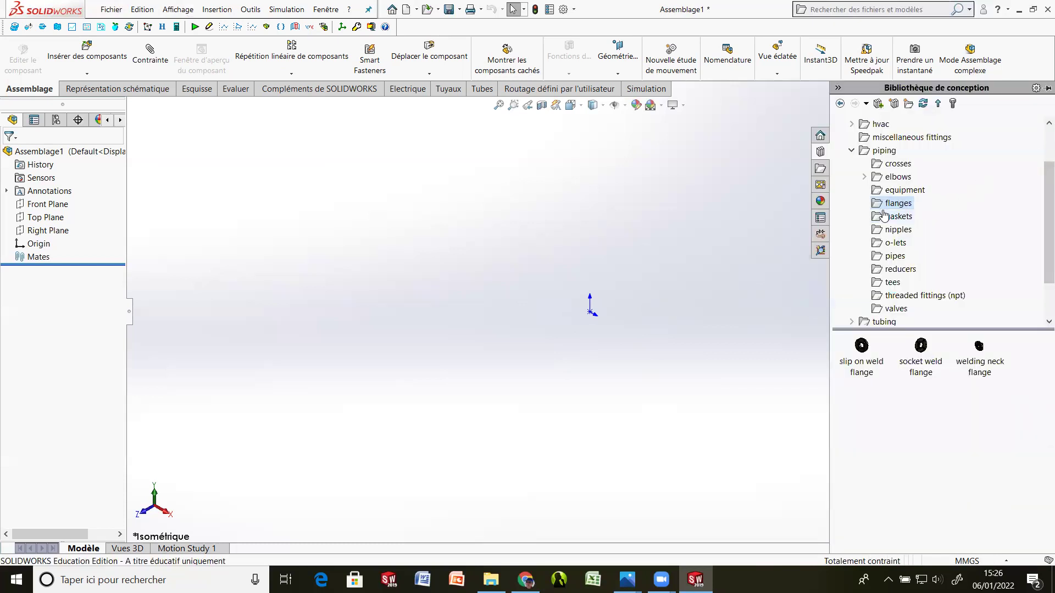
pyautogui.moveTo(864, 351); pyautogui.dragTo(593, 316)
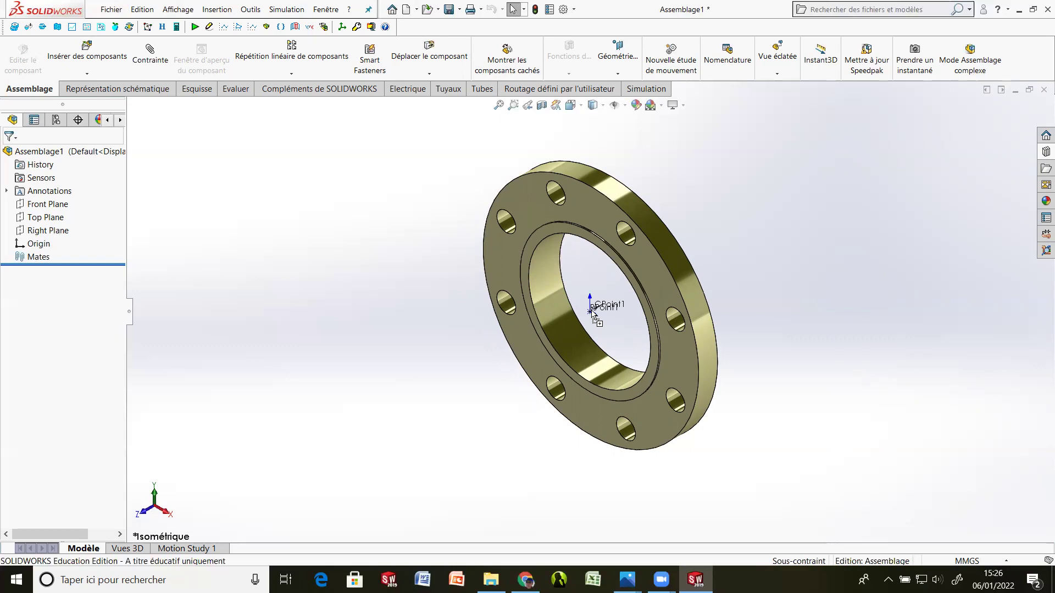
pyautogui.click(592, 310)
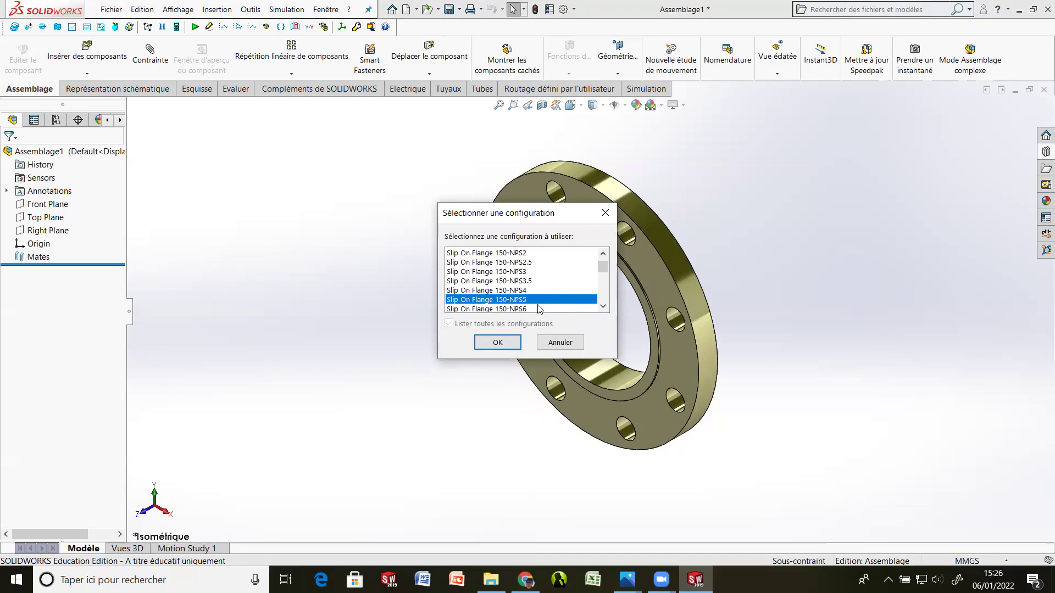
pyautogui.click(497, 342)
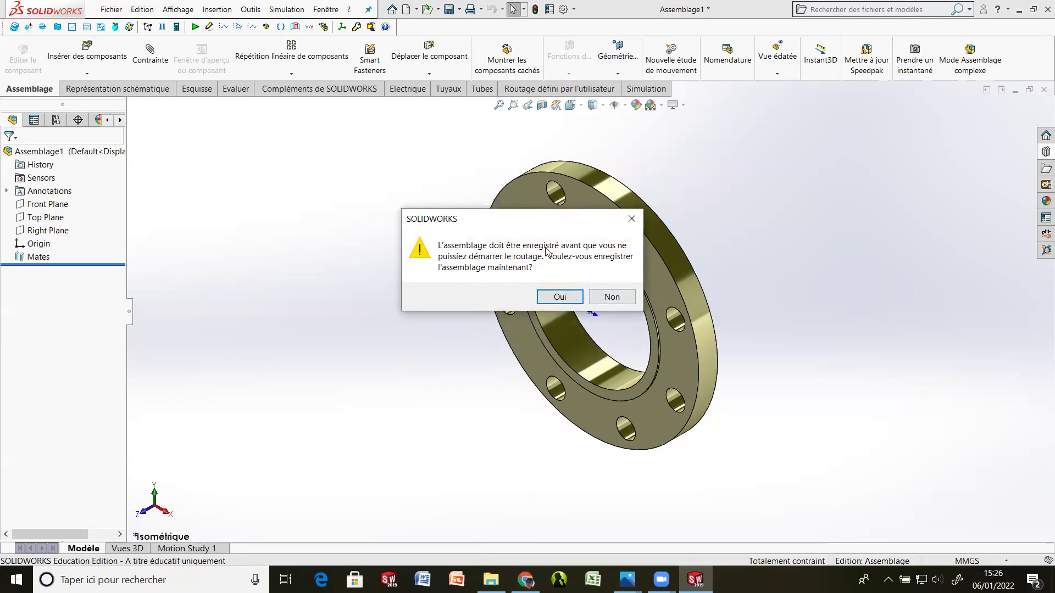
# Step: Save the assembly as Assemblage1.SLDASM in a new folder named tuto inside the desktop's routing folder
pyautogui.click(556, 301)
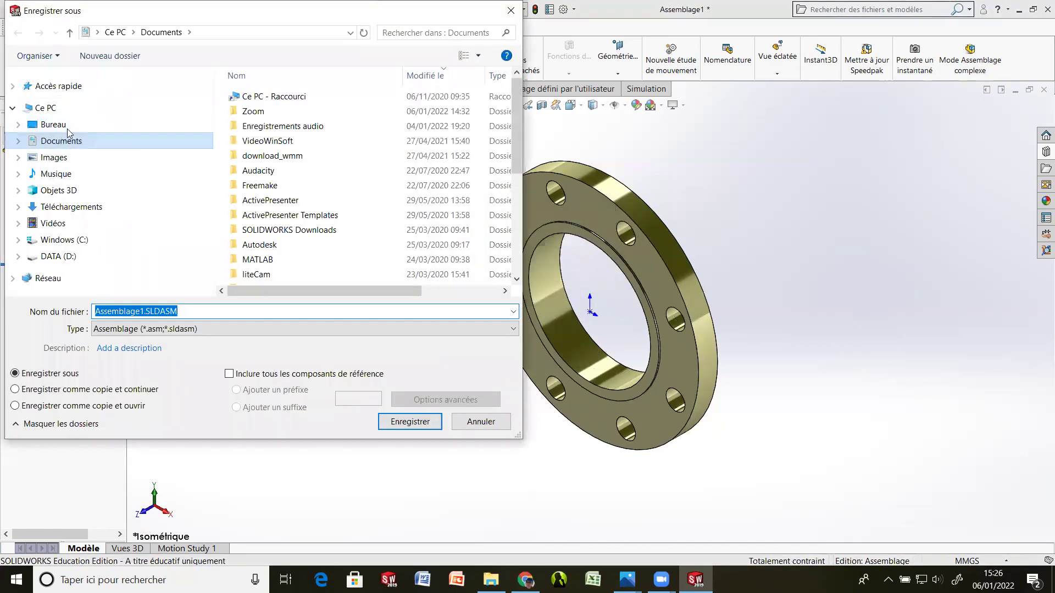
pyautogui.click(67, 126)
pyautogui.doubleClick(253, 98)
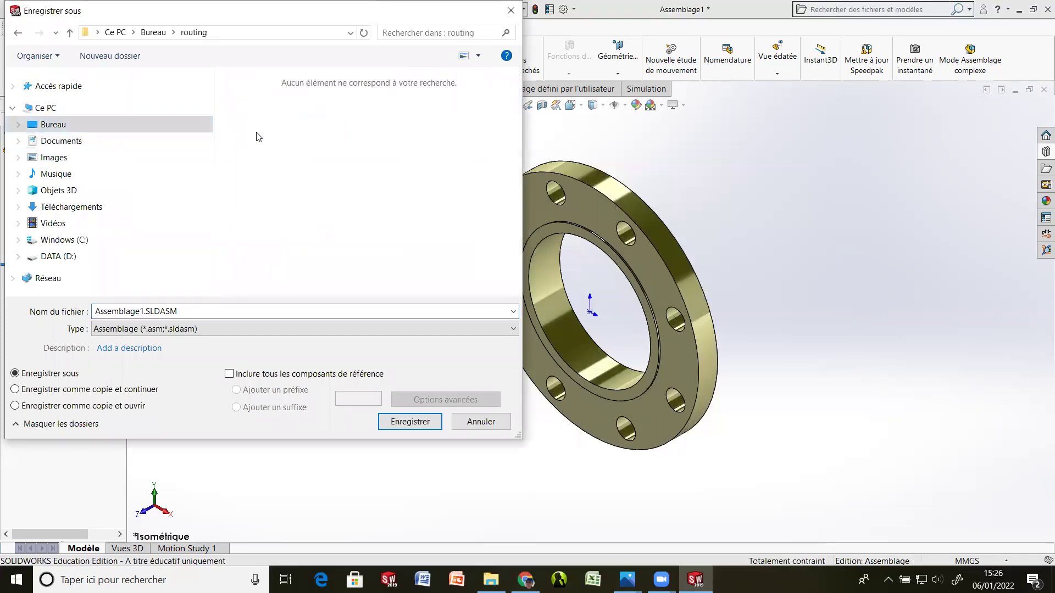
pyautogui.click(121, 57)
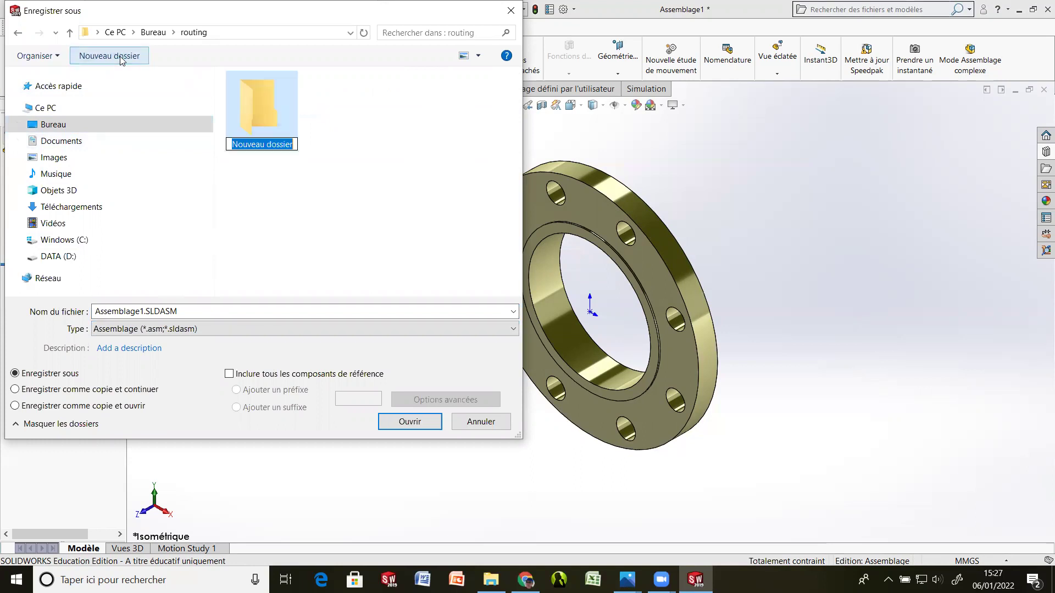
pyautogui.write('tuo')
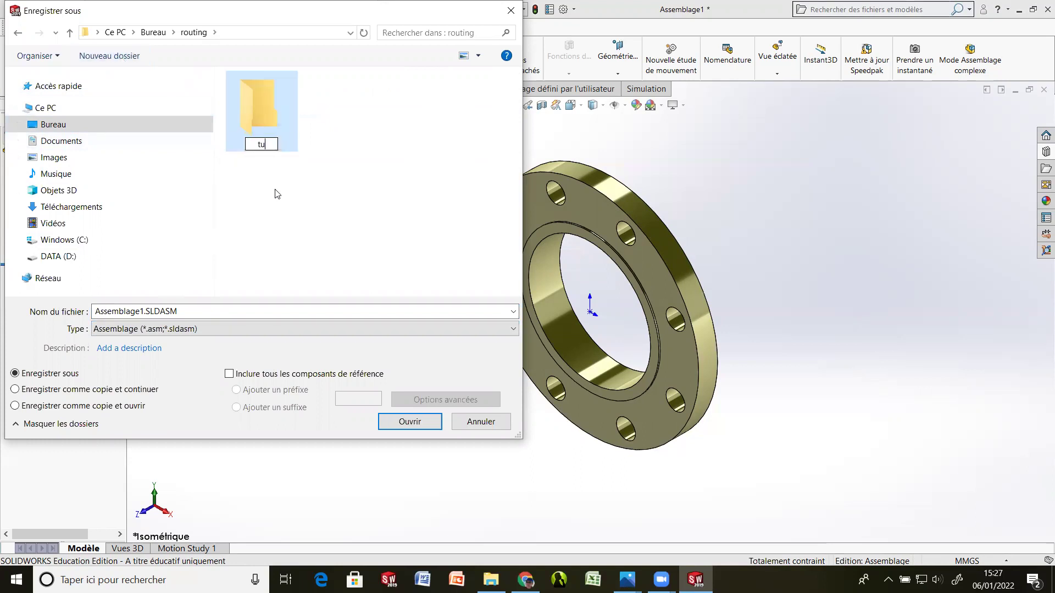
pyautogui.press('BackSpace')
pyautogui.write('to')
pyautogui.click(321, 204)
pyautogui.click(262, 122)
pyautogui.doubleClick(263, 125)
pyautogui.click(418, 421)
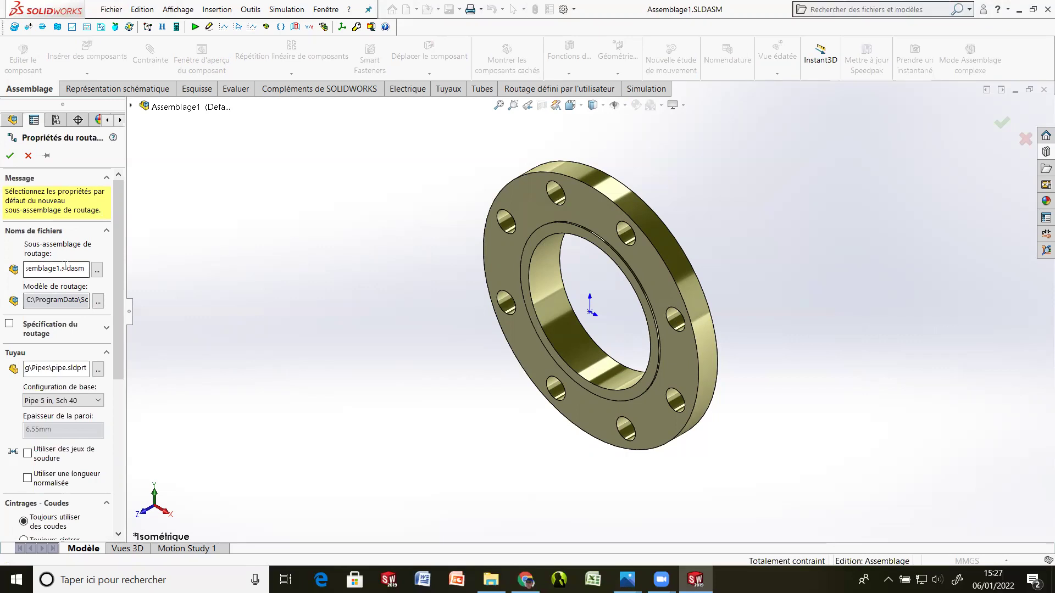
# Step: Accept the route properties with Pipe 5 in, Sch 40 and elbows always used at bends
pyautogui.scroll(-3, 66, 267)
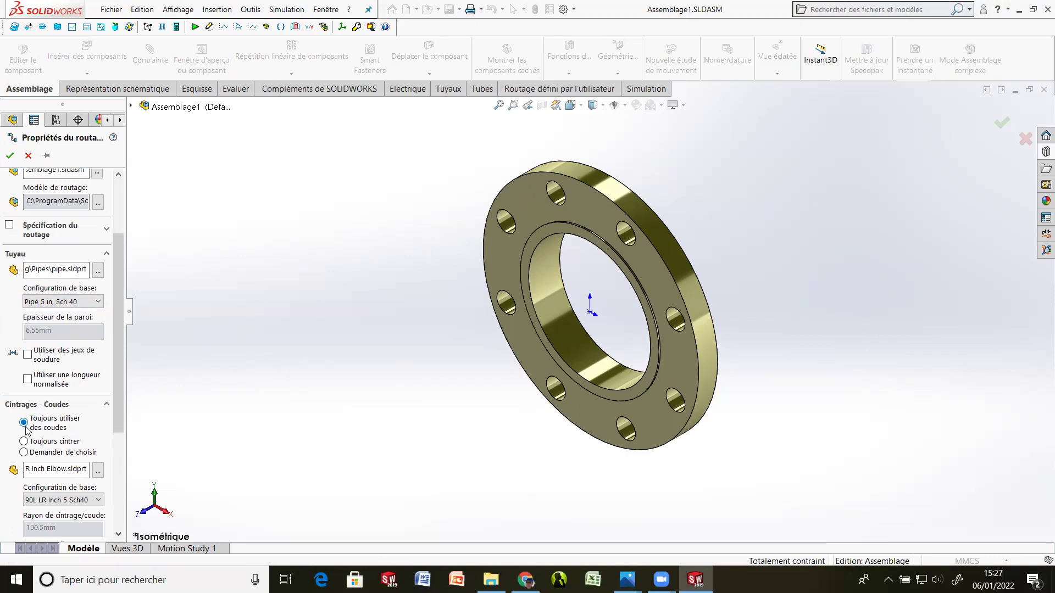
pyautogui.click(10, 155)
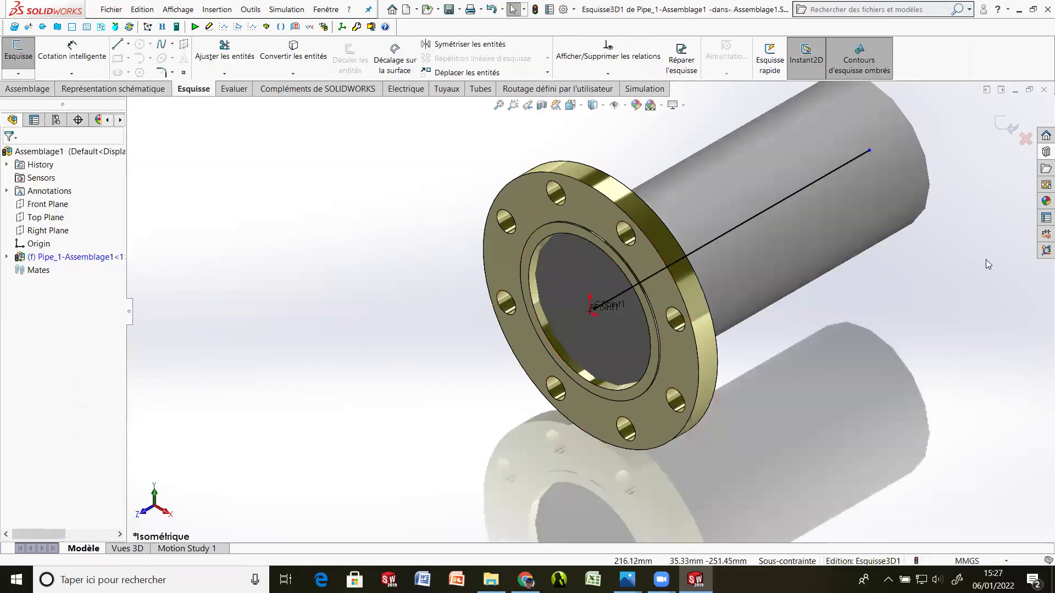
# Step: Lengthen the pipe stub by moving its free endpoint to about 524 mm from the origin along negative Z
pyautogui.scroll(3, 830, 155)
pyautogui.scroll(-3, 703, 217)
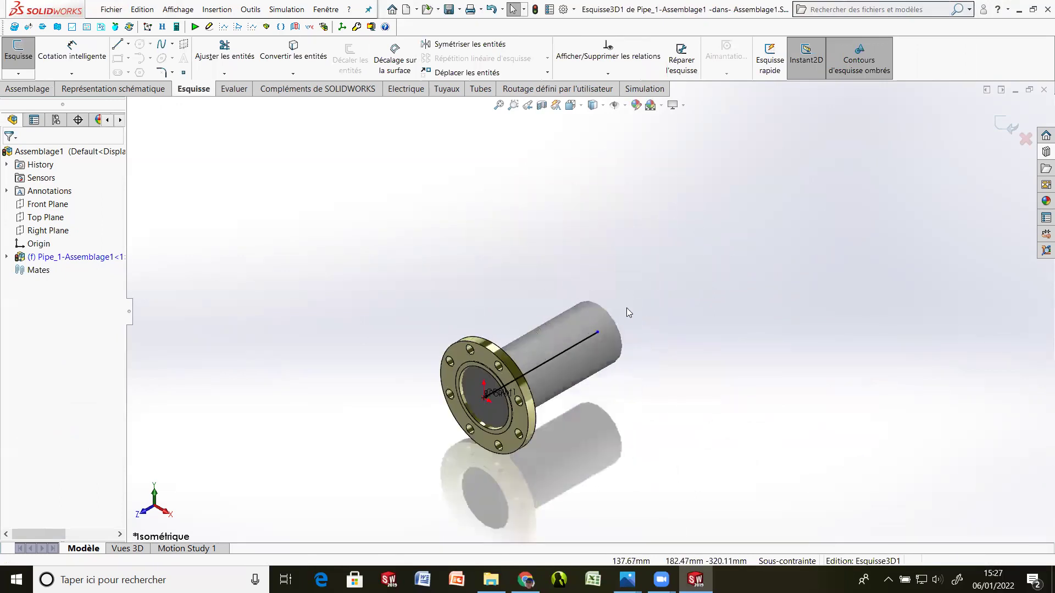
pyautogui.moveTo(598, 331); pyautogui.dragTo(701, 278)
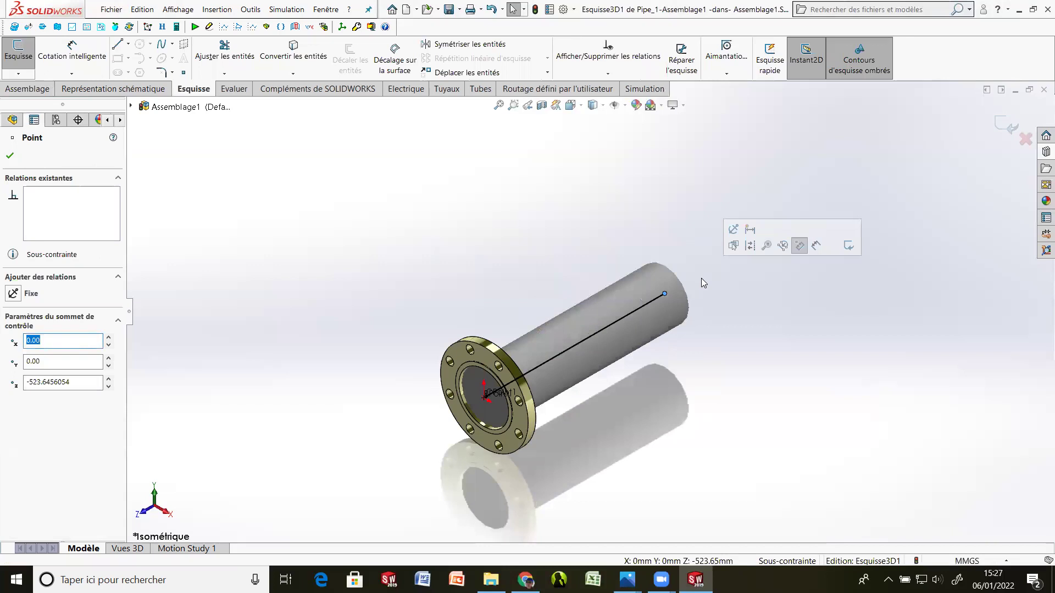
pyautogui.scroll(5, 708, 338)
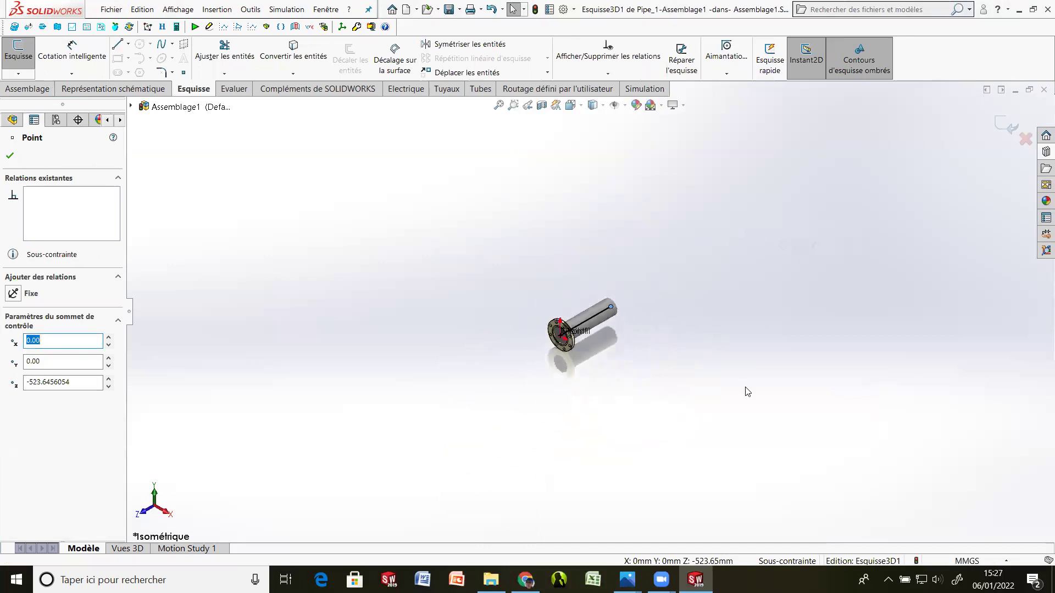
pyautogui.scroll(-2, 625, 353)
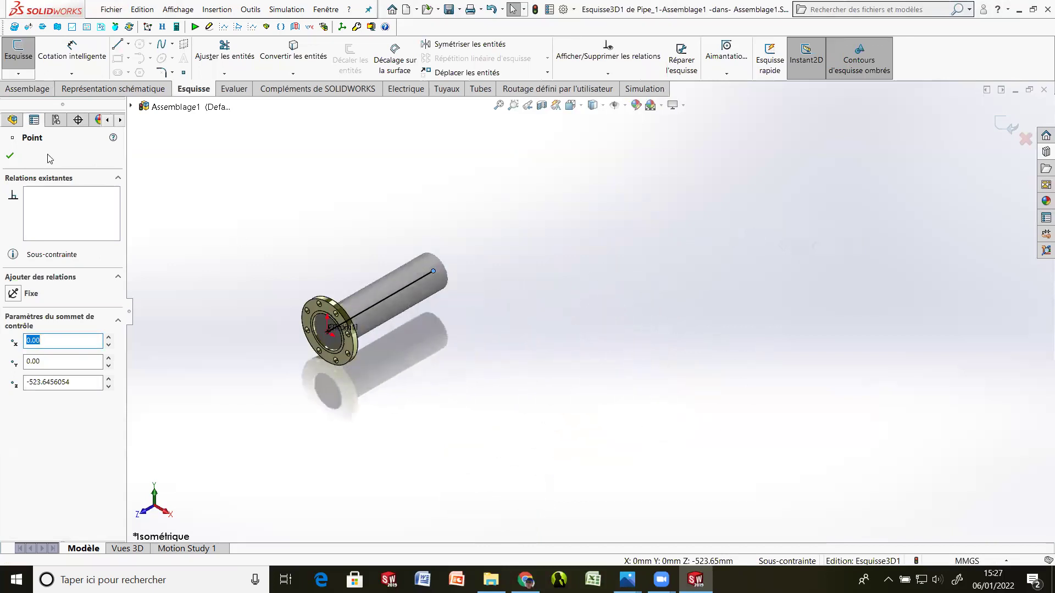
pyautogui.click(10, 155)
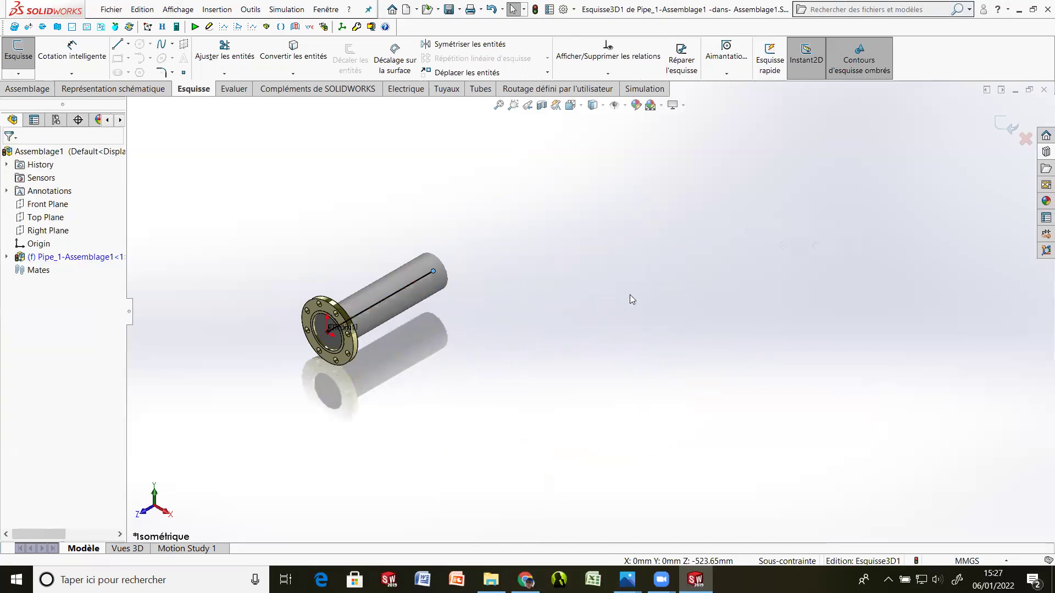
# Step: Sketch two route lines from the pipe's free end: about 1428 mm along X, and a vertical one with a straight length of about 912 mm
pyautogui.scroll(3, 630, 298)
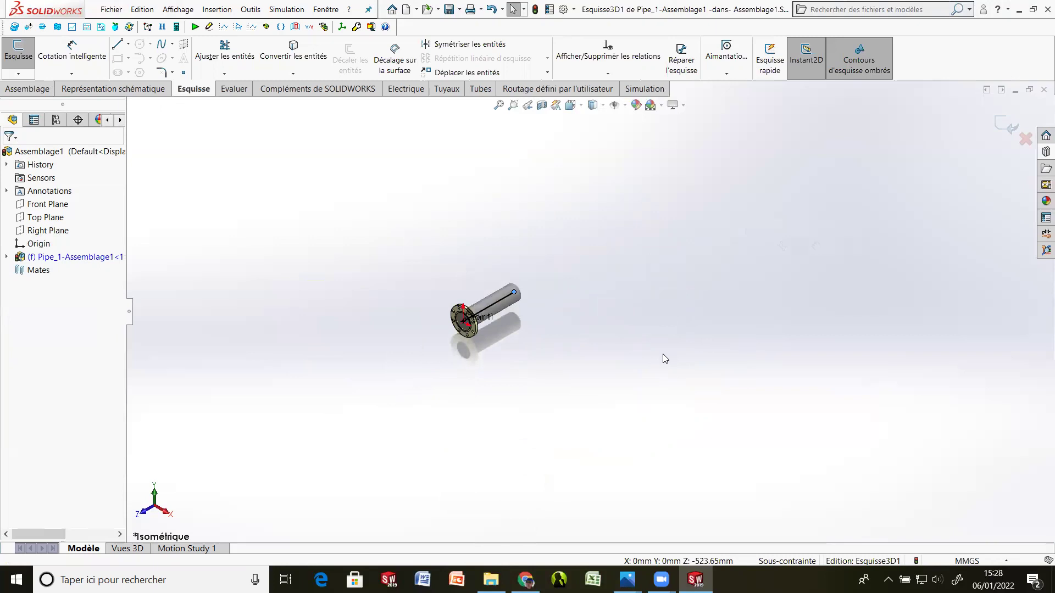
pyautogui.scroll(-3, 673, 283)
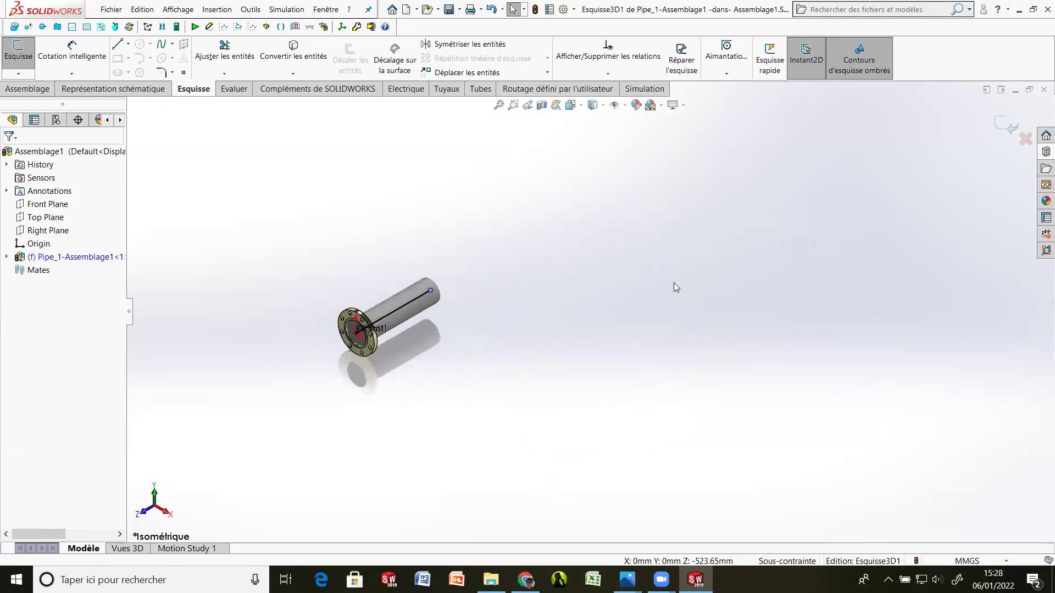
pyautogui.scroll(1, 653, 247)
pyautogui.scroll(-1, 638, 237)
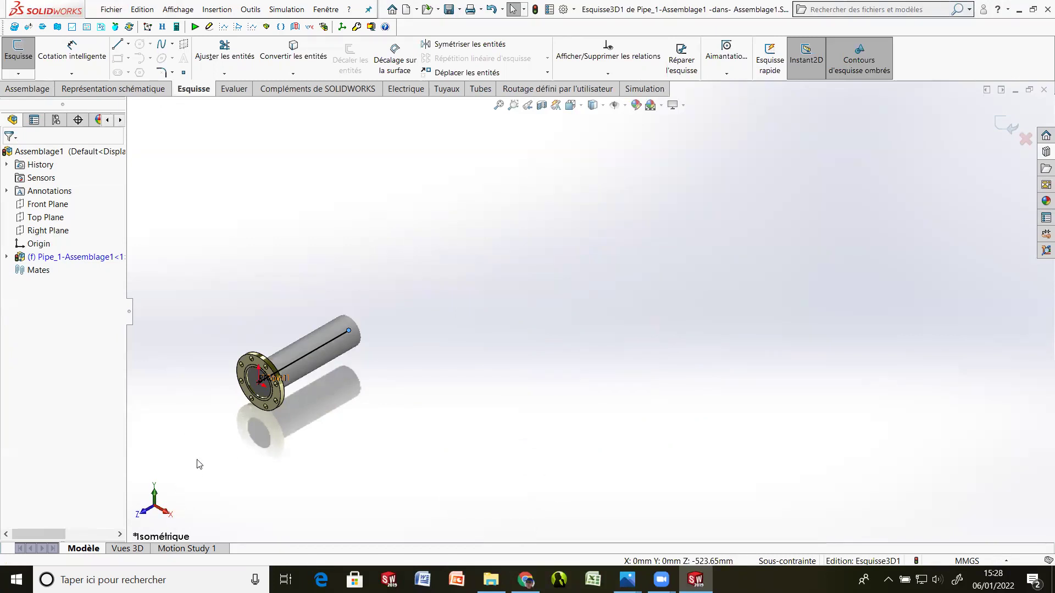
pyautogui.click(118, 45)
pyautogui.click(118, 45)
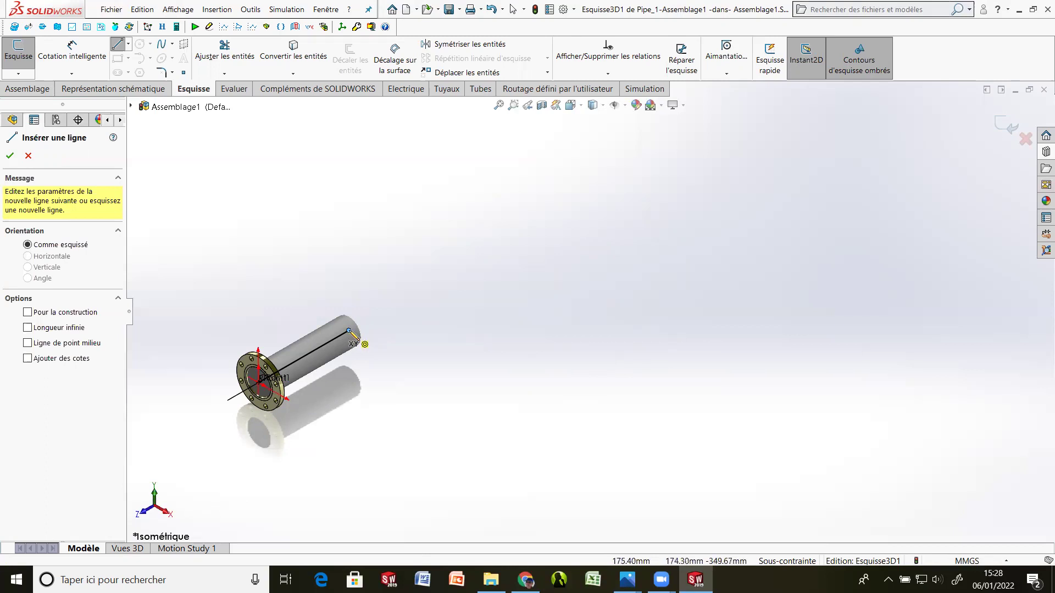
pyautogui.click(349, 331)
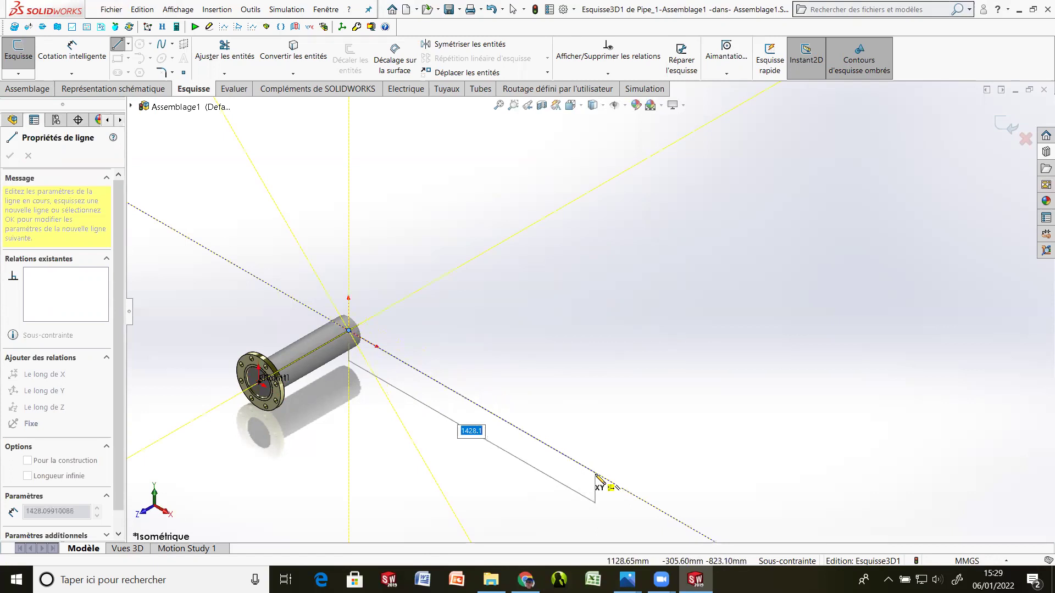
pyautogui.click(596, 475)
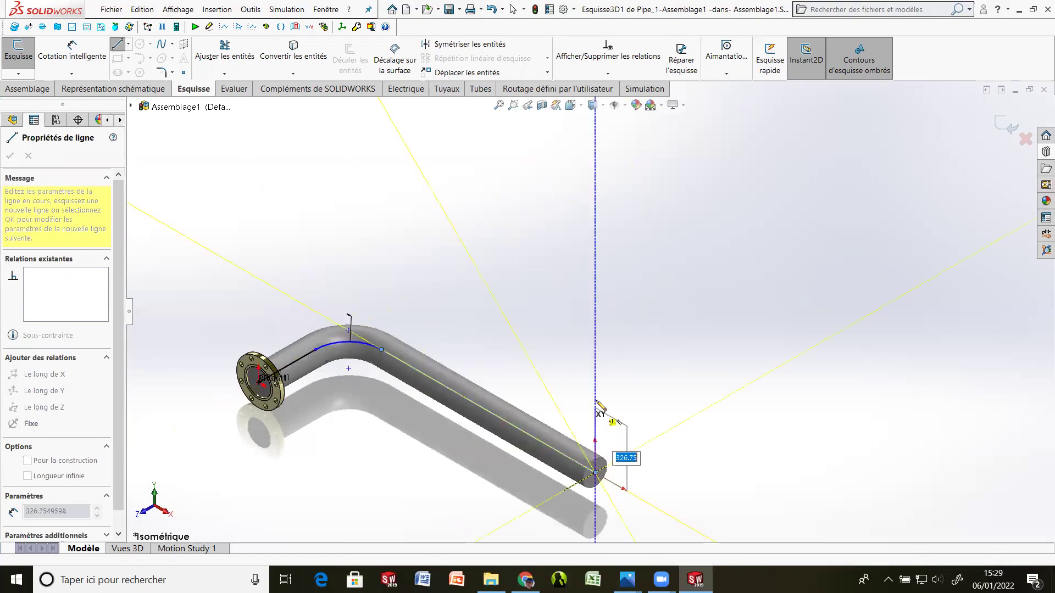
pyautogui.click(595, 254)
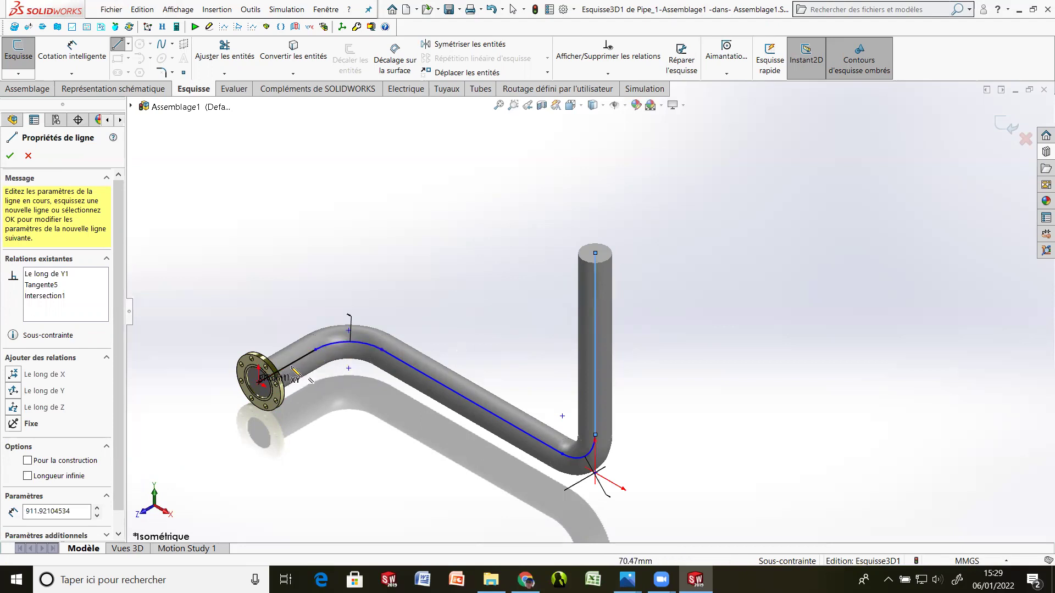
# Step: Sketch a route line in the YZ plane from the vertical pipe's upper end along Z, with a straight length of about 1029 mm
pyautogui.click(595, 253)
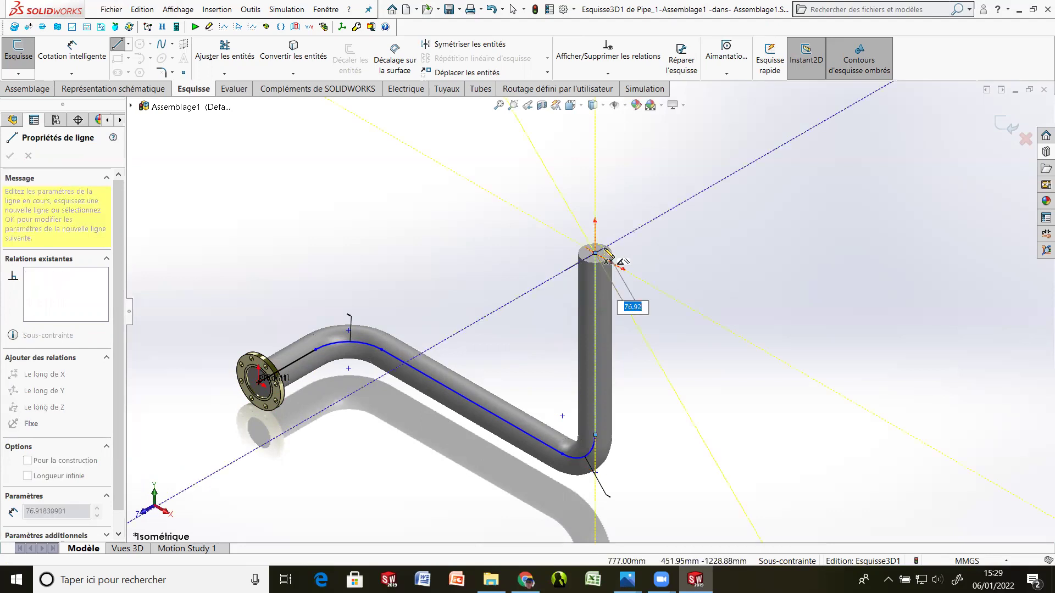
pyautogui.press('Tab')
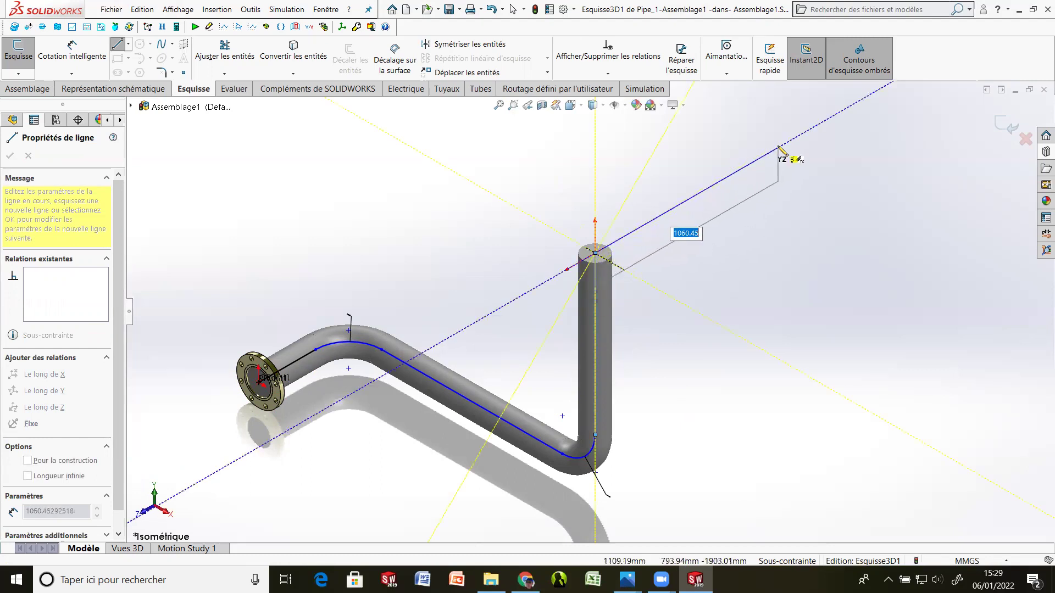
pyautogui.click(806, 135)
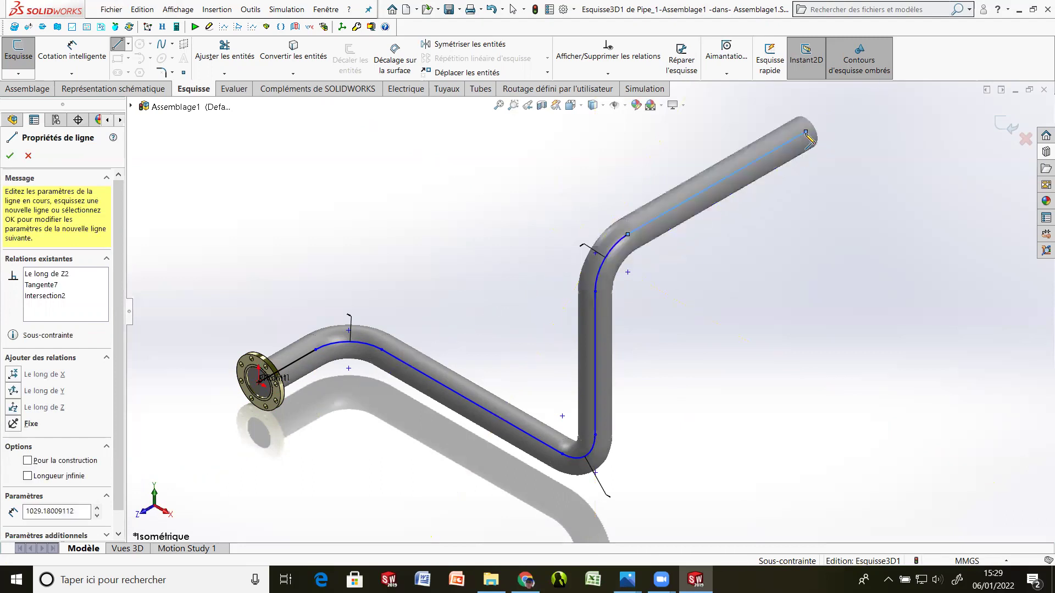
# Step: Sketch a final route line in the ZX plane, about 2089 mm along X from the pipe's free end, and accept it
pyautogui.scroll(5, 802, 156)
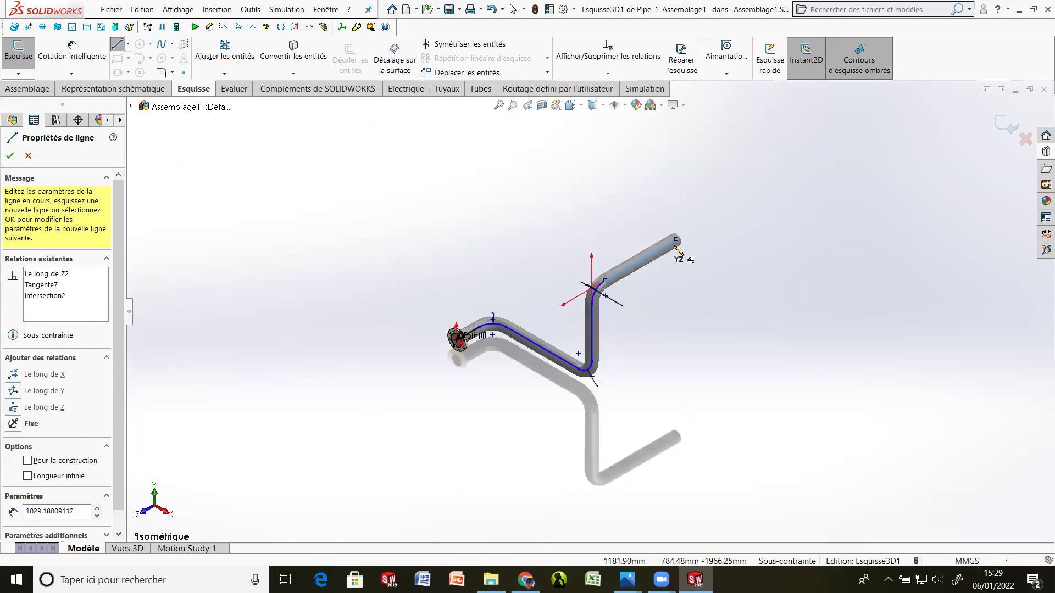
pyautogui.click(677, 240)
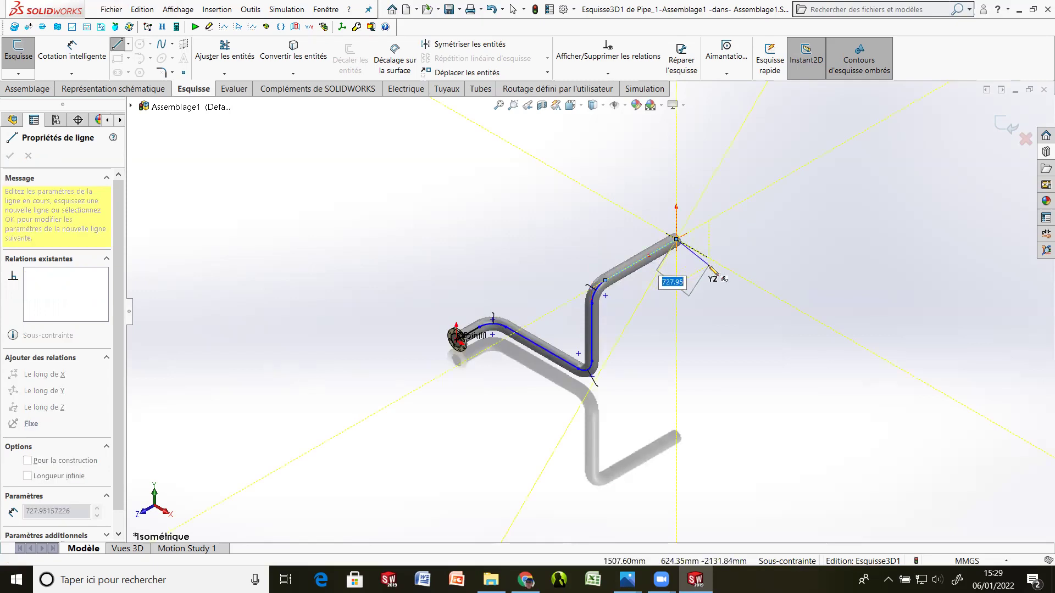
pyautogui.press('Tab')
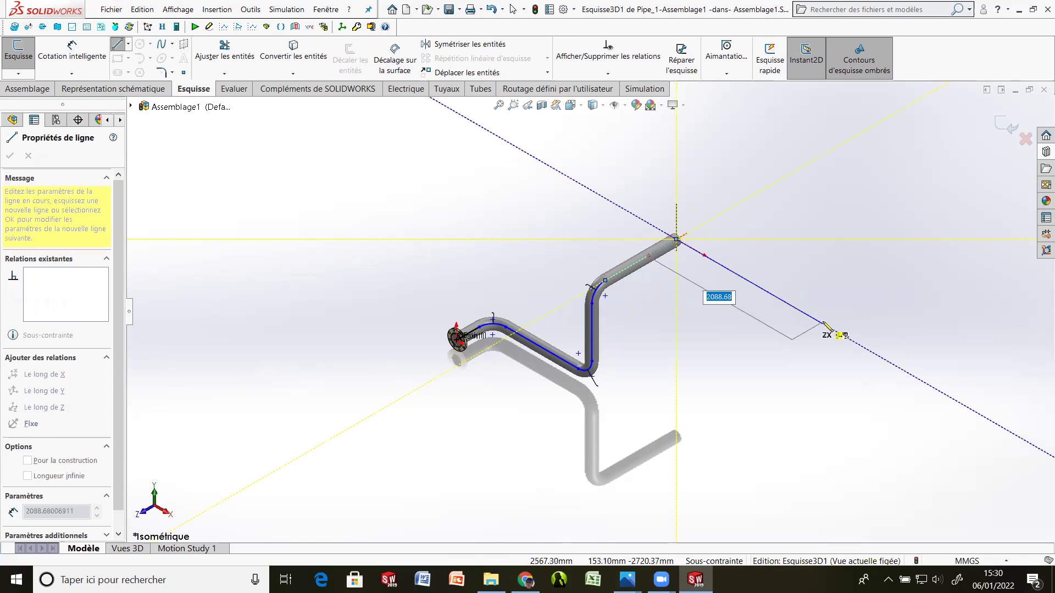
pyautogui.click(823, 324)
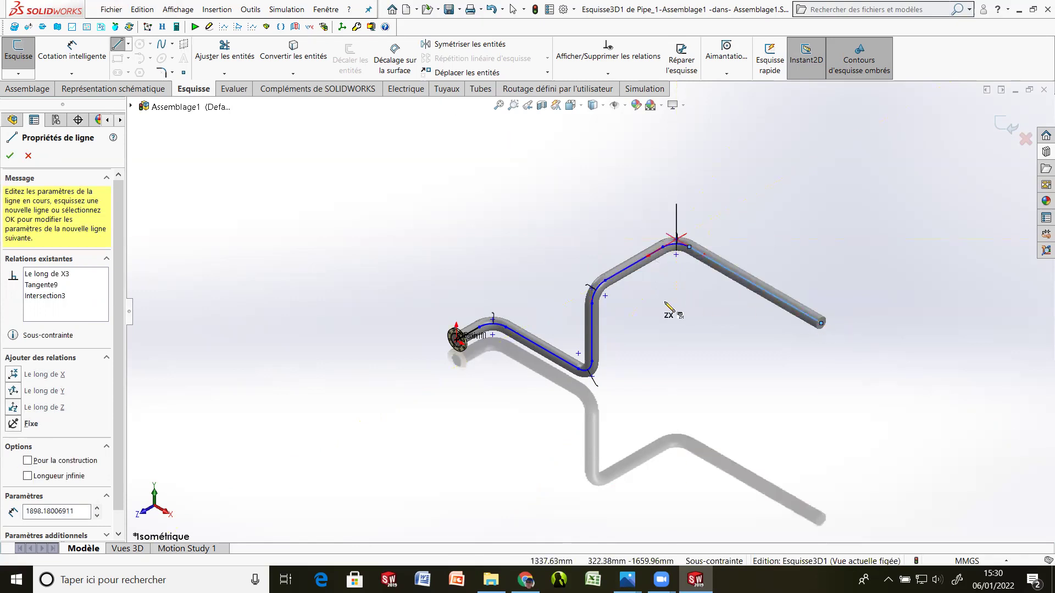
pyautogui.click(9, 156)
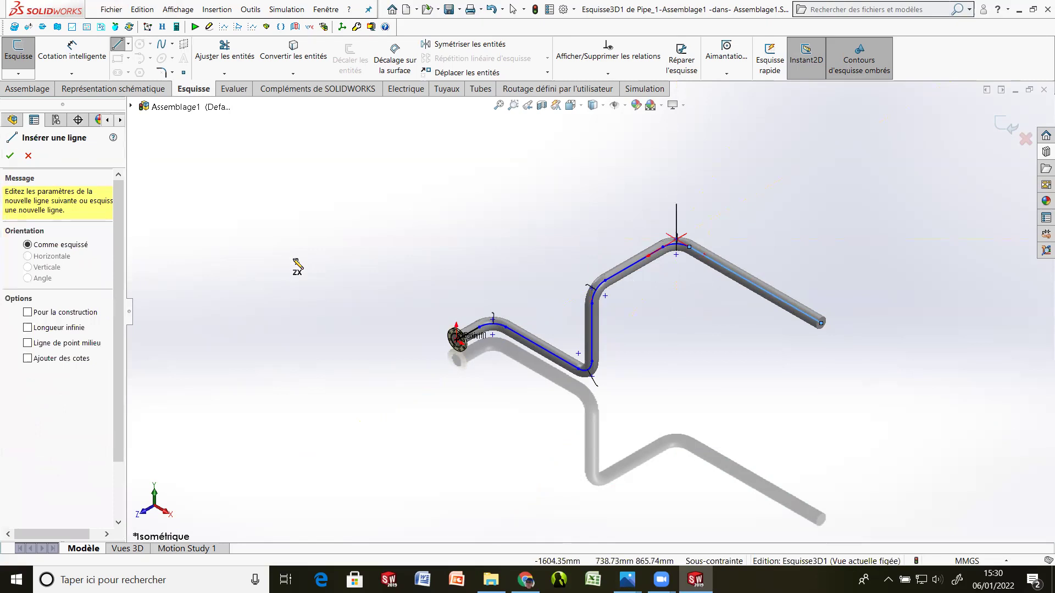
# Step: Insert a straight tee inch in configuration Tee Inch 5 Sch40 on the final X-direction pipe run, with its branch horizontal along Z
pyautogui.click(28, 157)
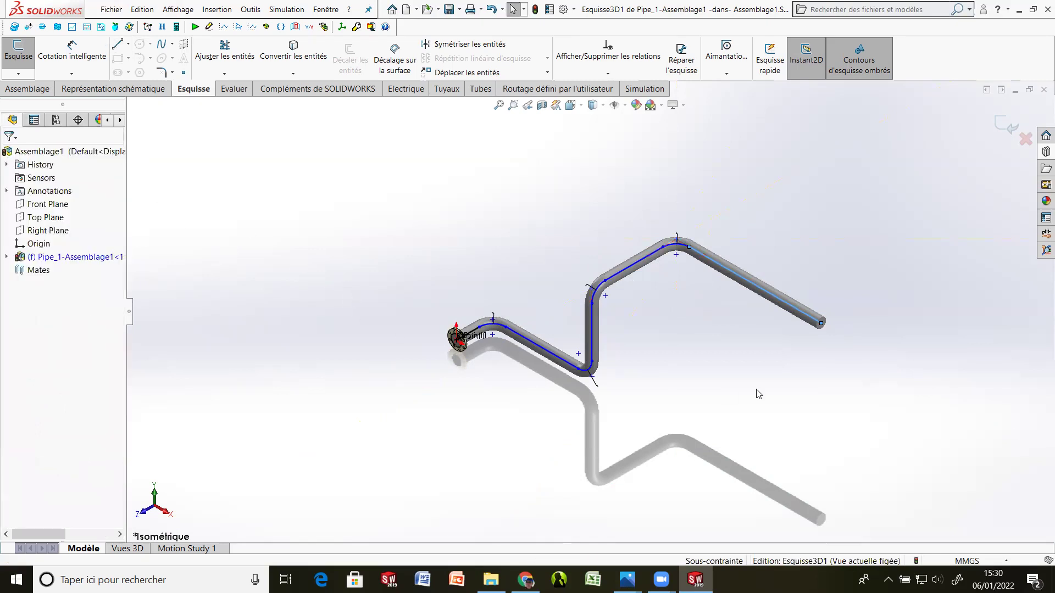
pyautogui.moveTo(750, 378)
pyautogui.mouseDown(button='middle')
pyautogui.moveTo(699, 306)
pyautogui.moveTo(715, 283)
pyautogui.moveTo(665, 269)
pyautogui.moveTo(641, 306)
pyautogui.moveTo(648, 376)
pyautogui.moveTo(720, 356)
pyautogui.moveTo(659, 360)
pyautogui.moveTo(740, 363)
pyautogui.moveTo(774, 394)
pyautogui.moveTo(741, 440)
pyautogui.moveTo(736, 430)
pyautogui.moveTo(788, 412)
pyautogui.moveTo(737, 393)
pyautogui.moveTo(718, 430)
pyautogui.moveTo(744, 427)
pyautogui.mouseUp(button='middle')
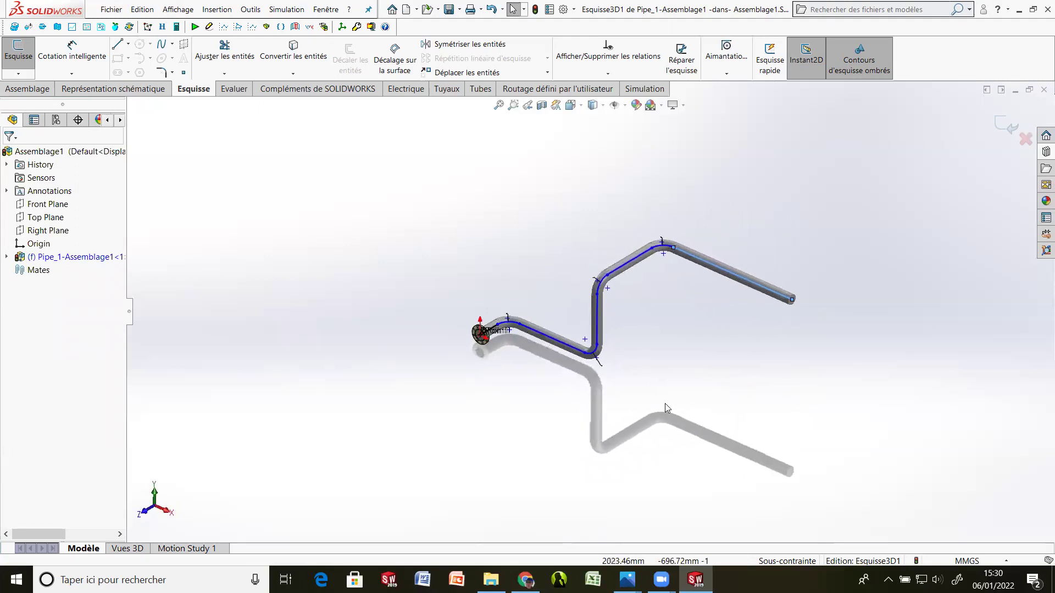
pyautogui.moveTo(611, 308); pyautogui.dragTo(660, 309, button='middle')
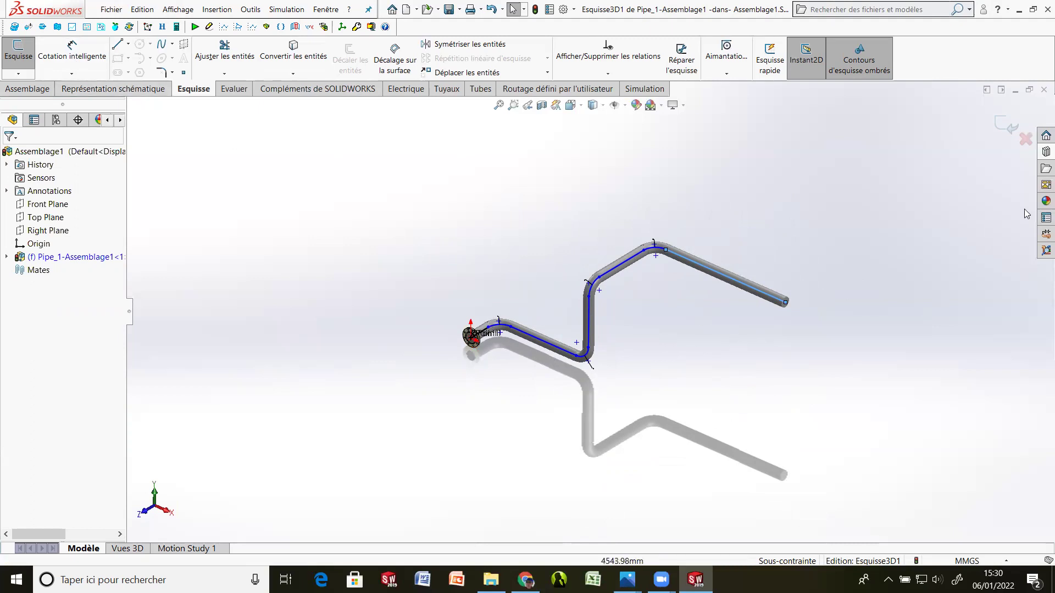
pyautogui.click(1040, 152)
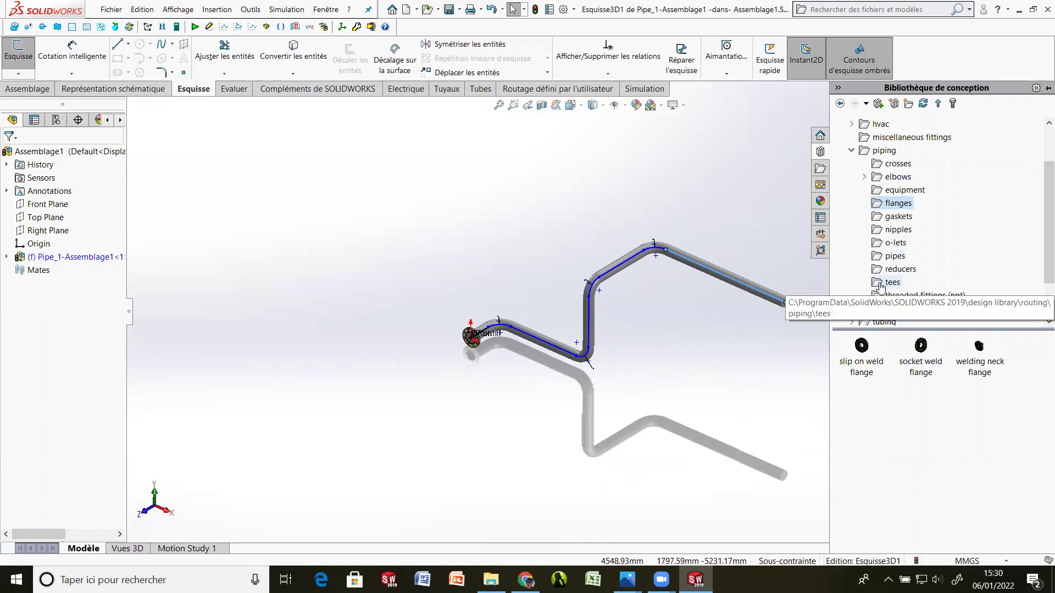
pyautogui.click(881, 283)
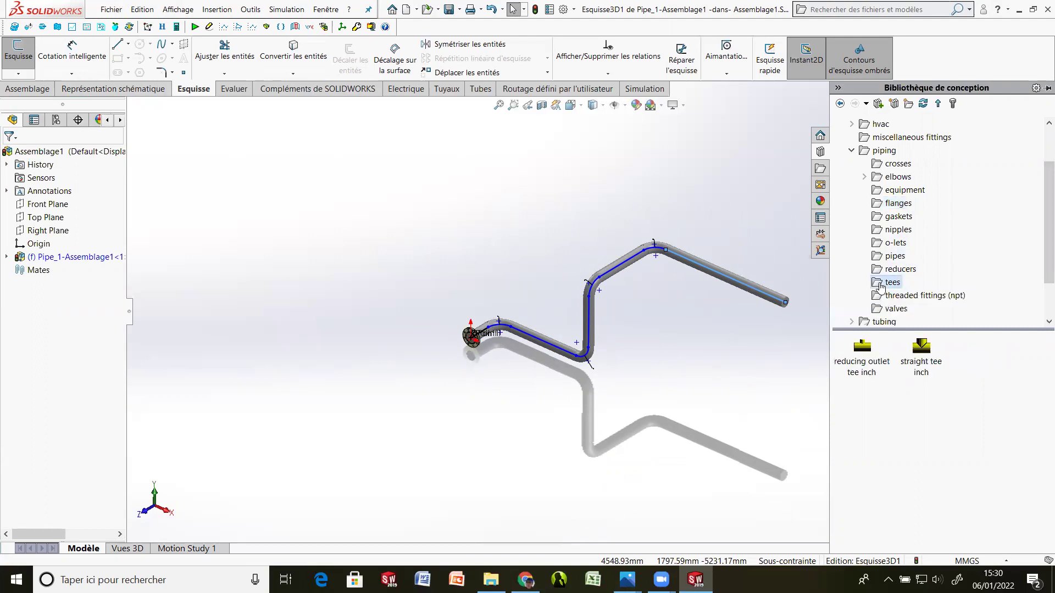
pyautogui.click(926, 352)
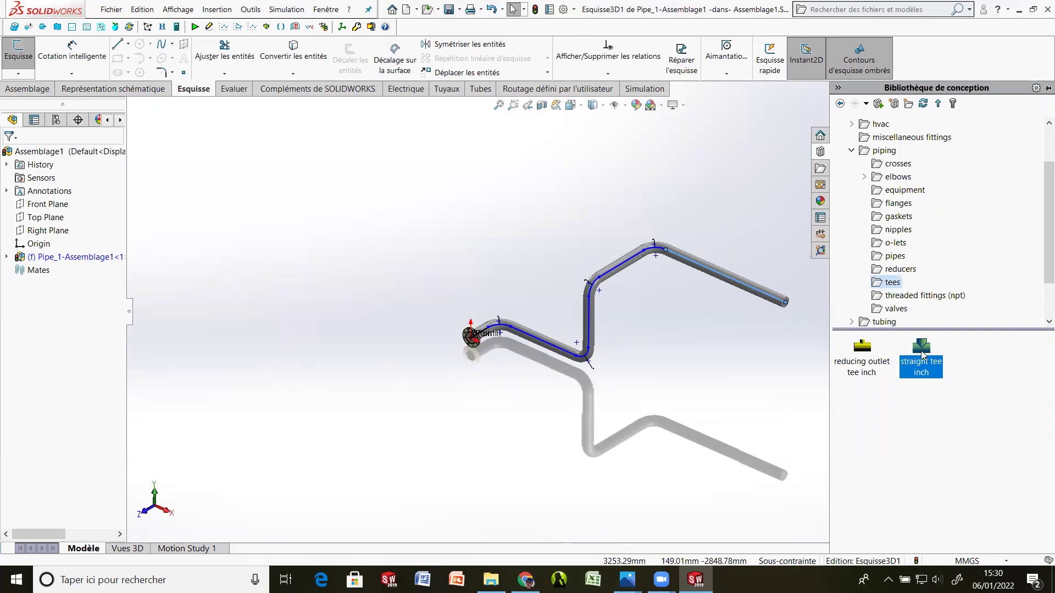
pyautogui.moveTo(923, 355); pyautogui.dragTo(704, 265)
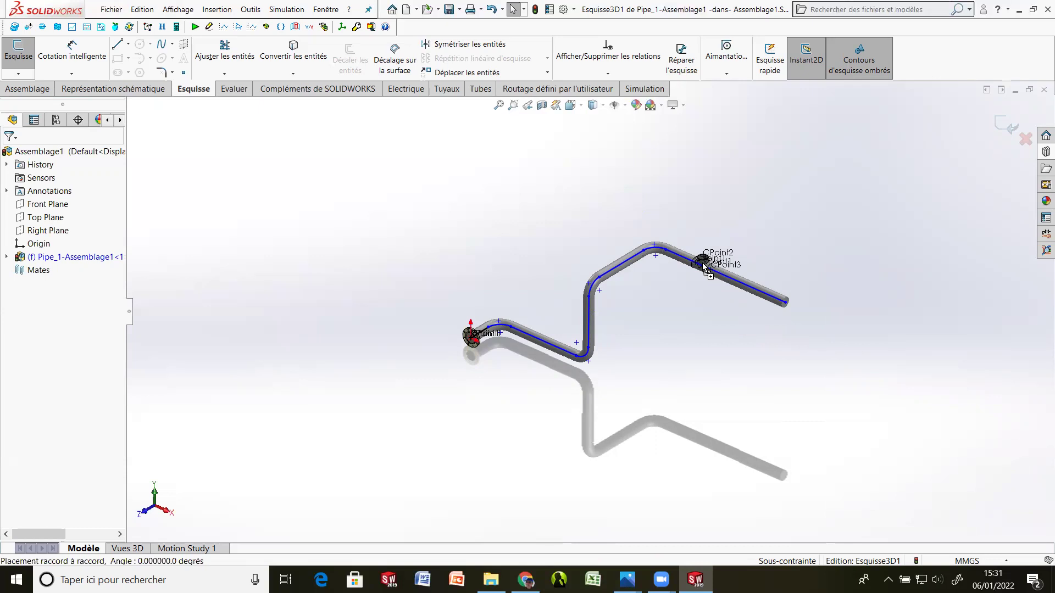
pyautogui.press('Tab')
pyautogui.press('Tab')
pyautogui.press('Tab')
pyautogui.click(703, 266)
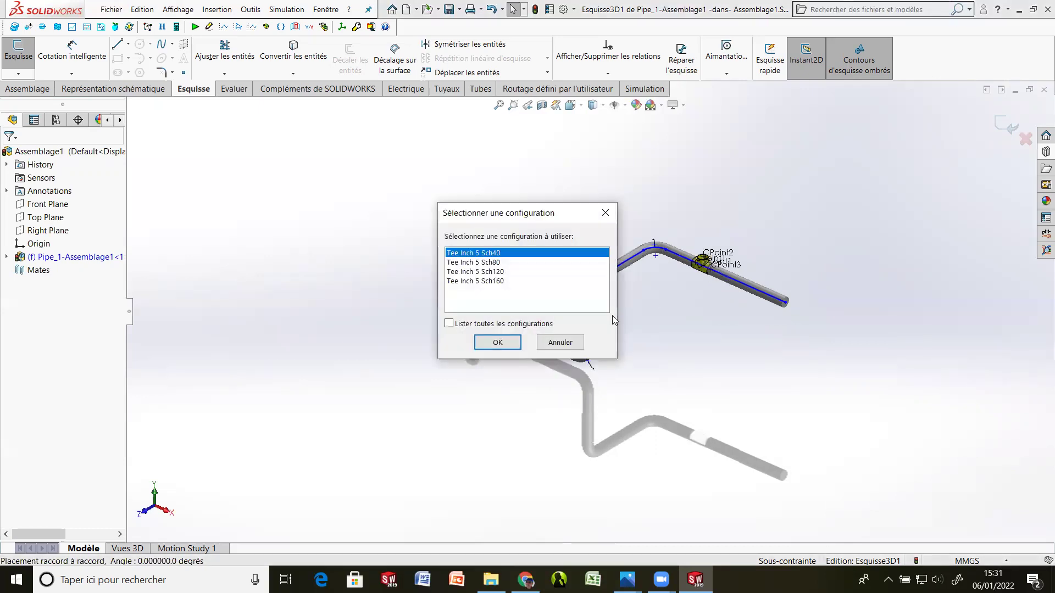
pyautogui.click(500, 343)
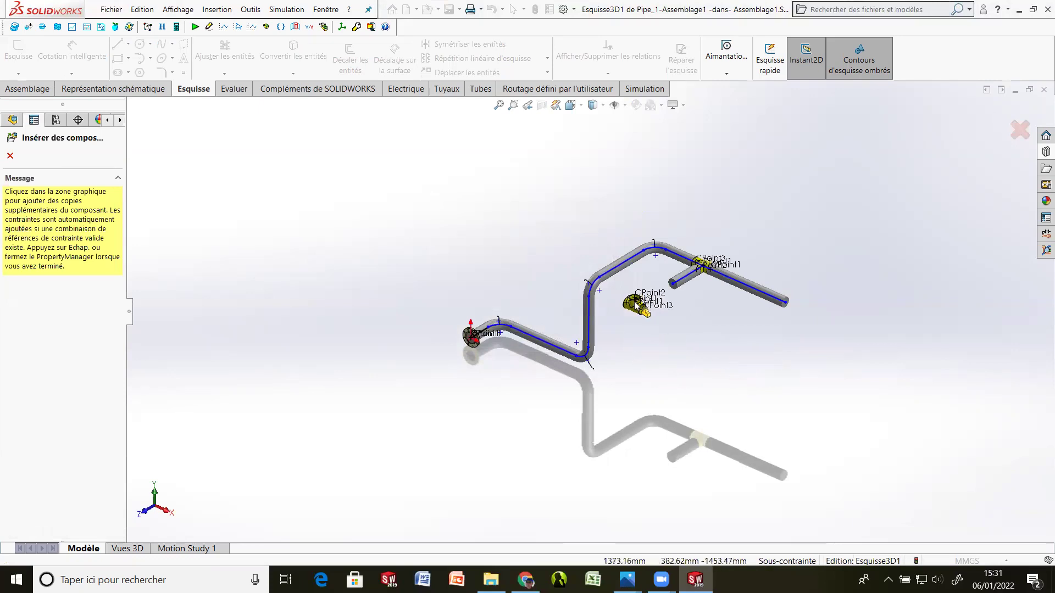
# Step: Place two more straight tees with upward branches, one on the upper Z-direction run and one on the first X-direction run, and finish inserting
pyautogui.click(618, 269)
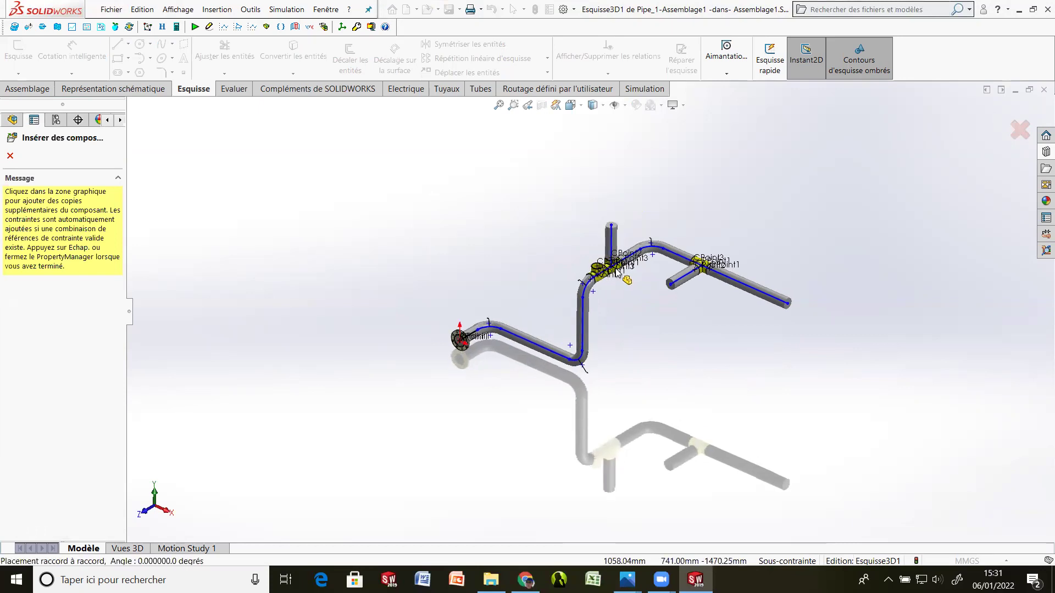
pyautogui.scroll(3, 607, 370)
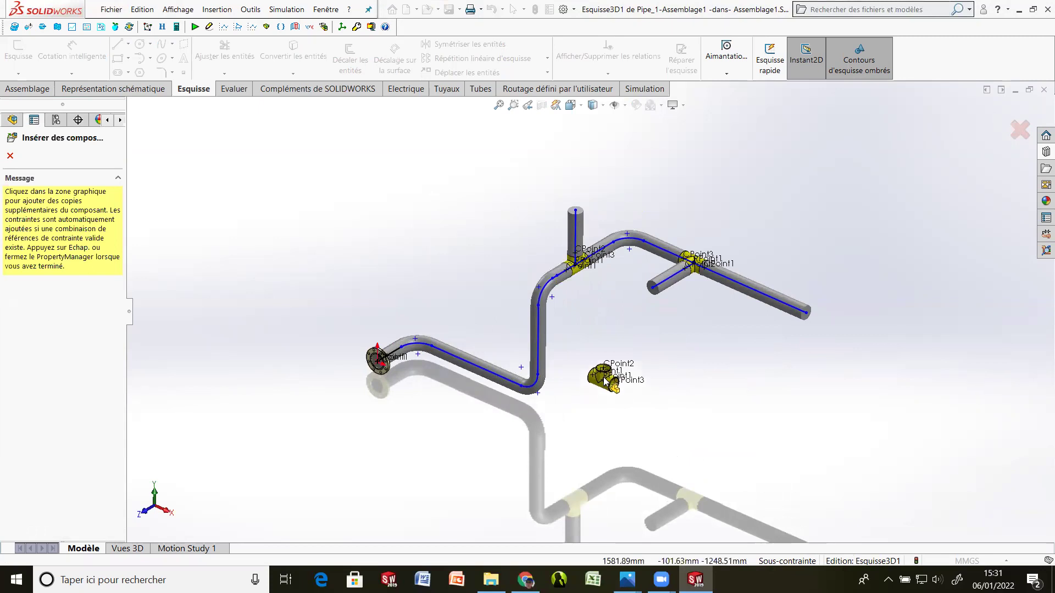
pyautogui.click(451, 354)
pyautogui.scroll(4, 450, 354)
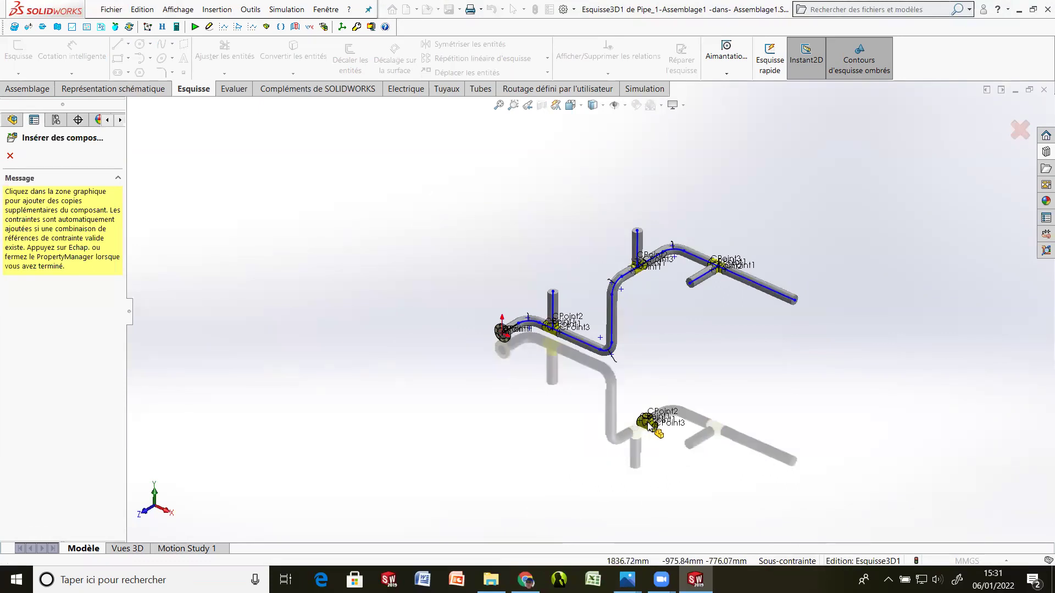
pyautogui.press('Escape')
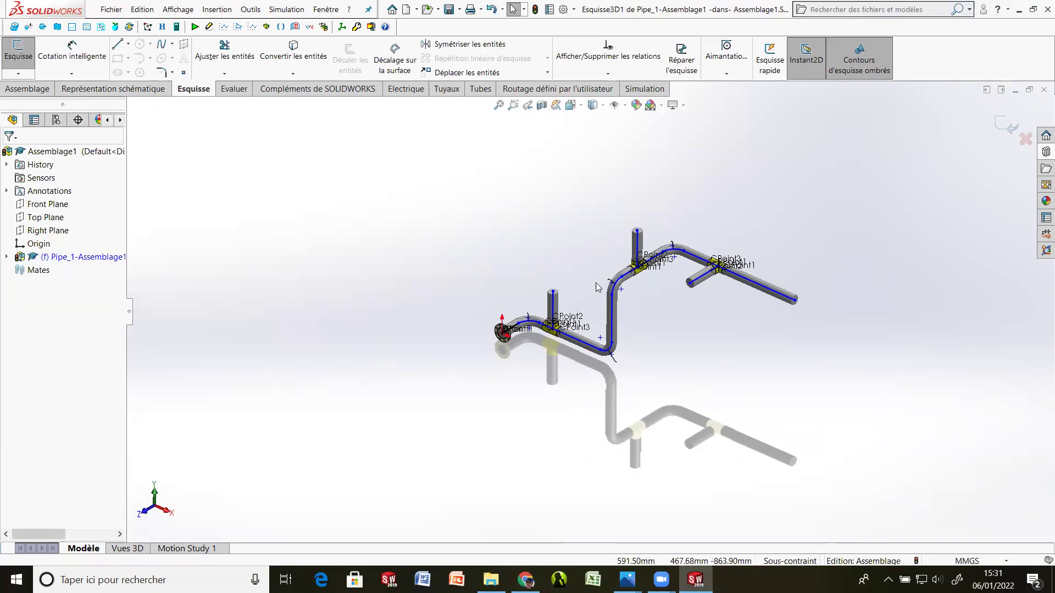
# Step: Extend the upper tee's vertical branch to a height of about 1908 mm and shift the final X-direction pipe line slightly
pyautogui.moveTo(636, 230); pyautogui.dragTo(641, 209)
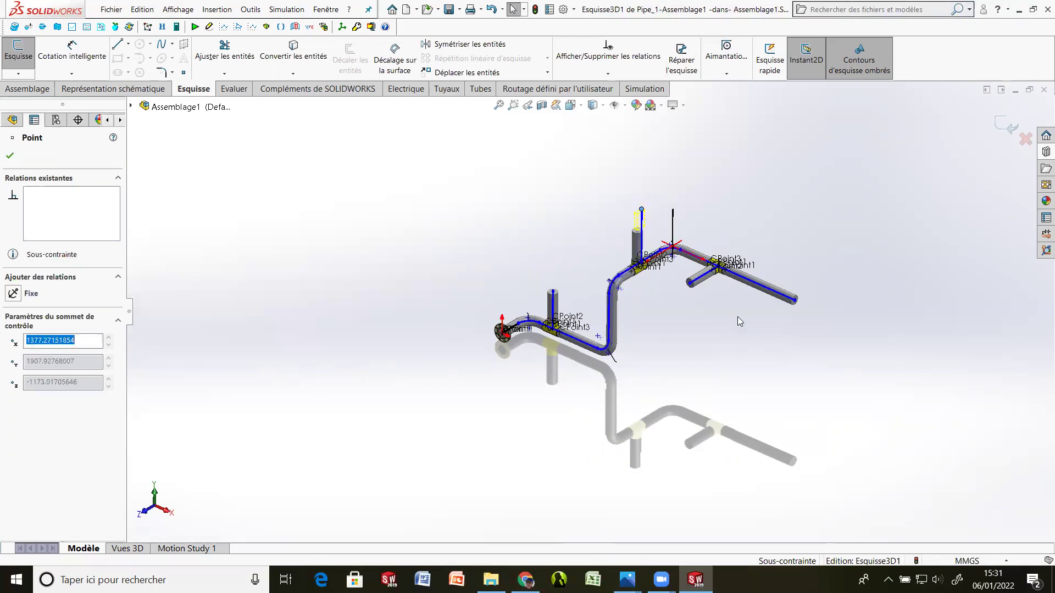
pyautogui.click(775, 292)
pyautogui.moveTo(773, 292); pyautogui.dragTo(782, 293)
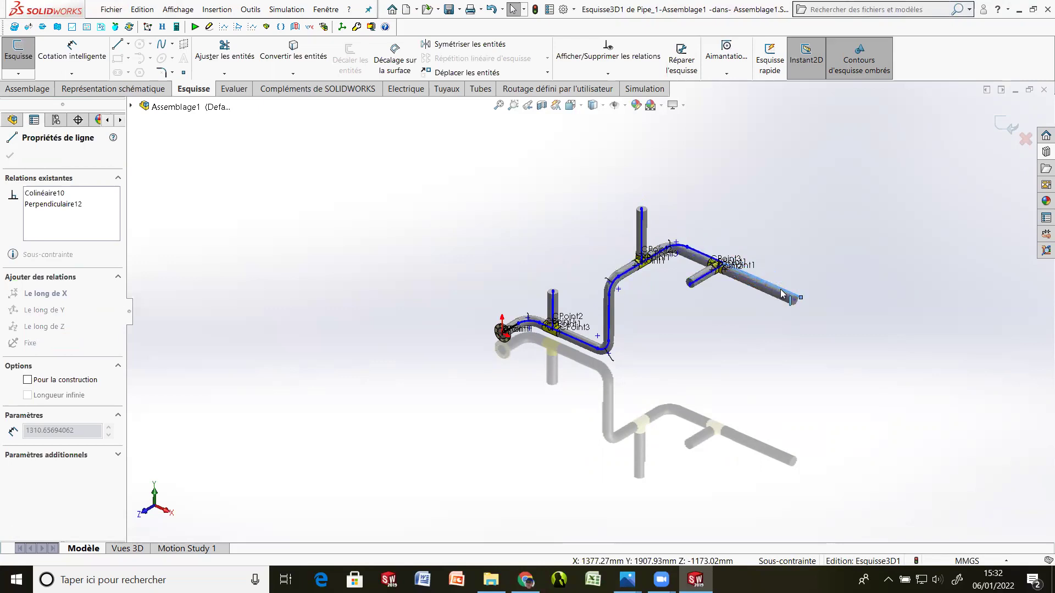
pyautogui.click(529, 408)
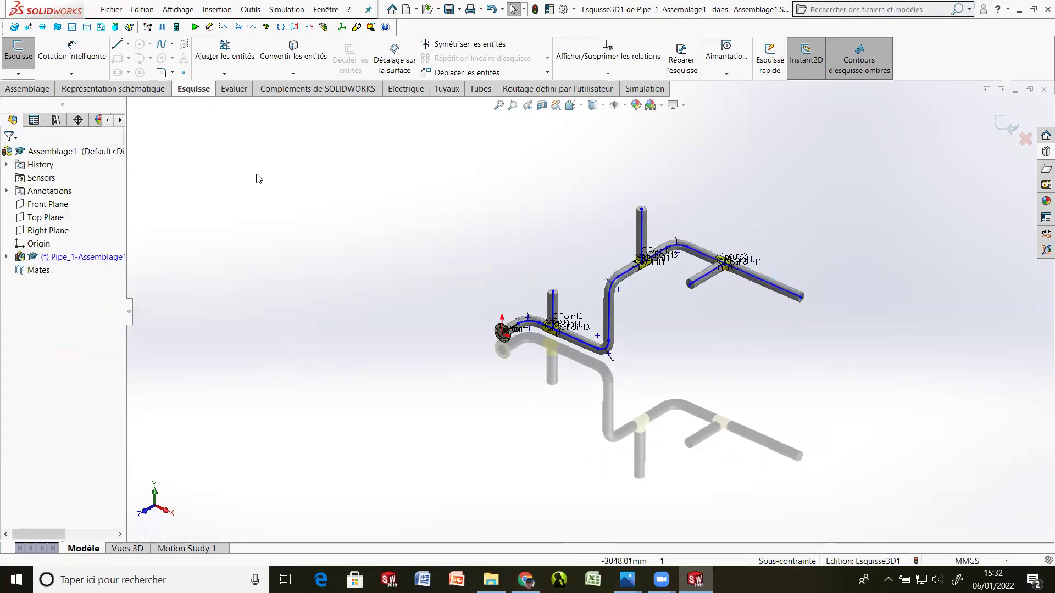
# Step: Dimension the first route line from the flange to the first elbow's corner at 600 mm
pyautogui.click(87, 59)
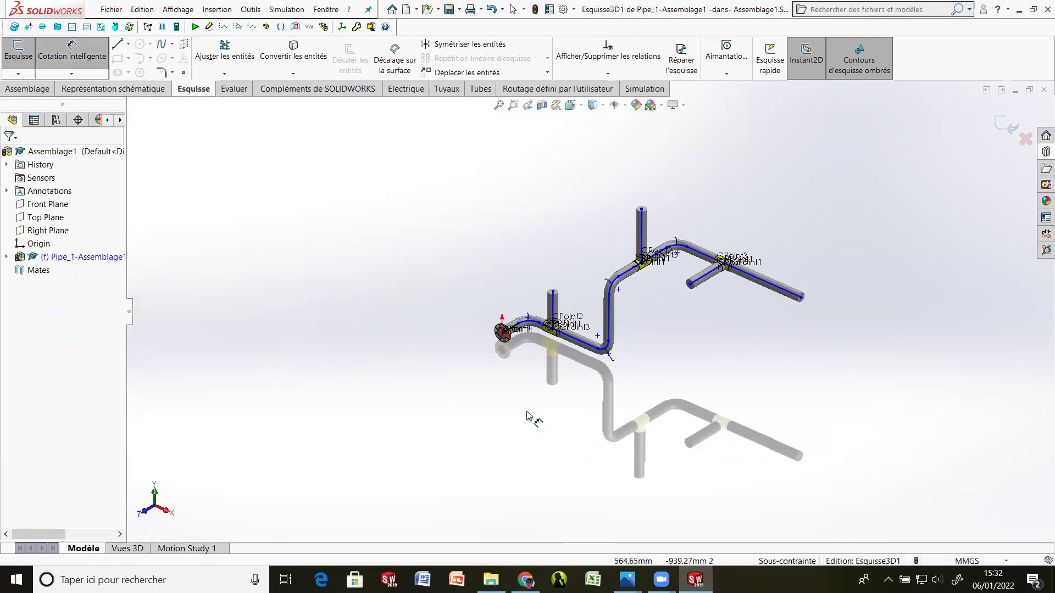
pyautogui.scroll(-2, 534, 351)
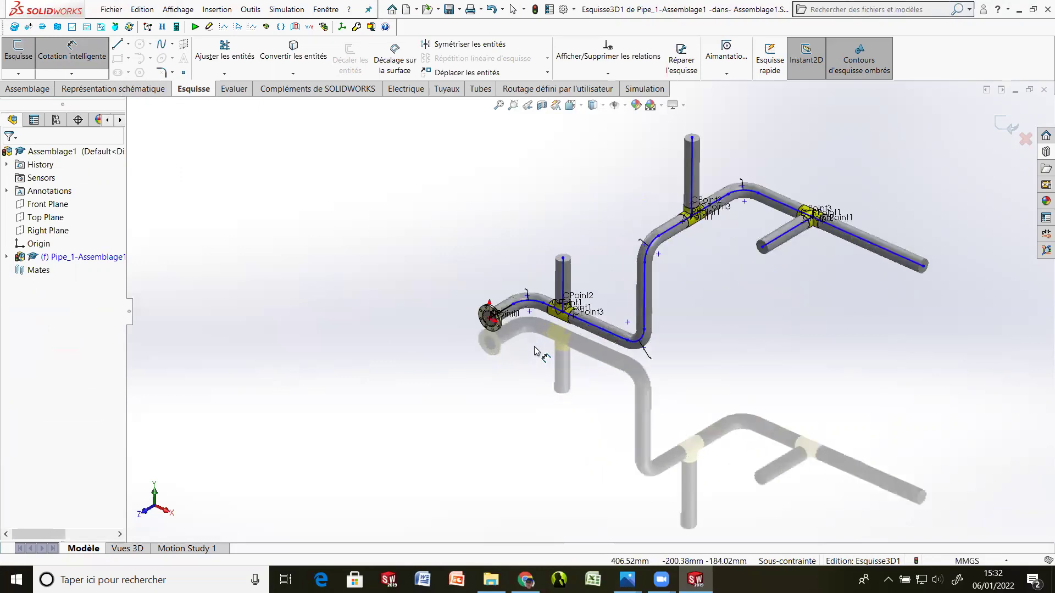
pyautogui.scroll(-1, 535, 350)
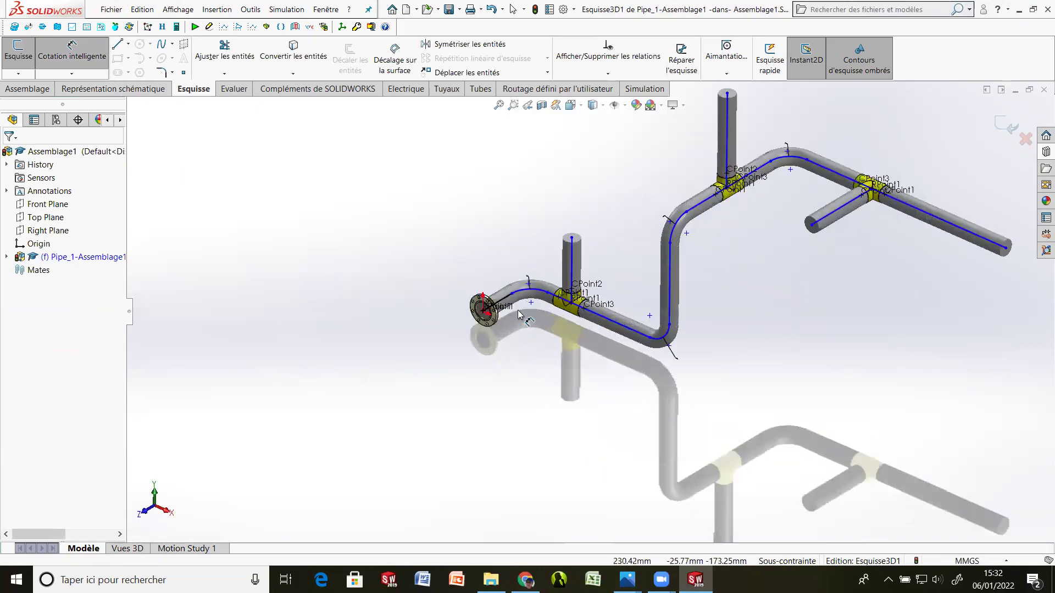
pyautogui.click(488, 280)
pyautogui.click(456, 259)
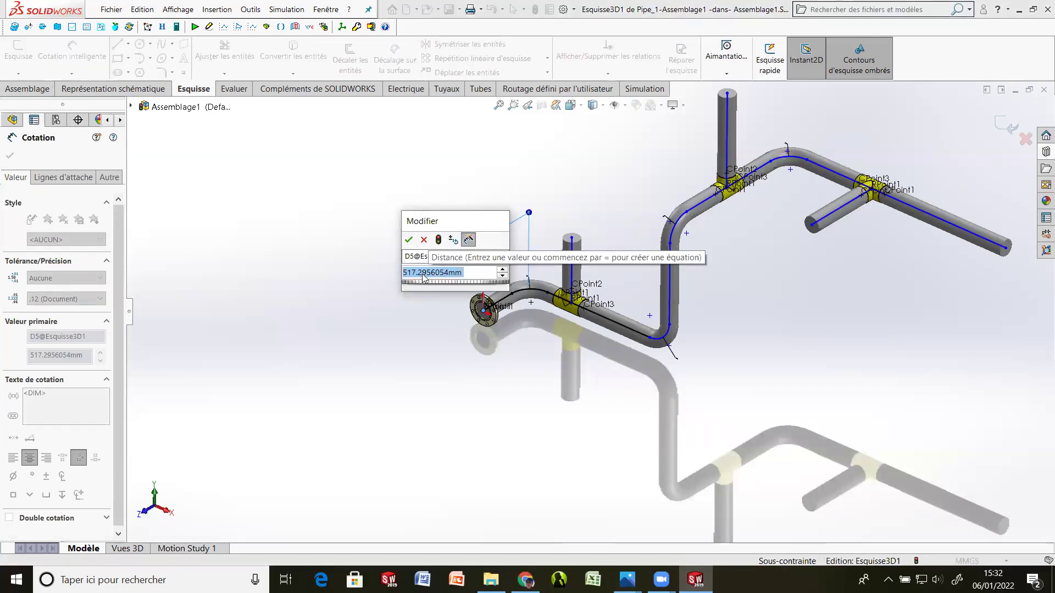
pyautogui.write('600')
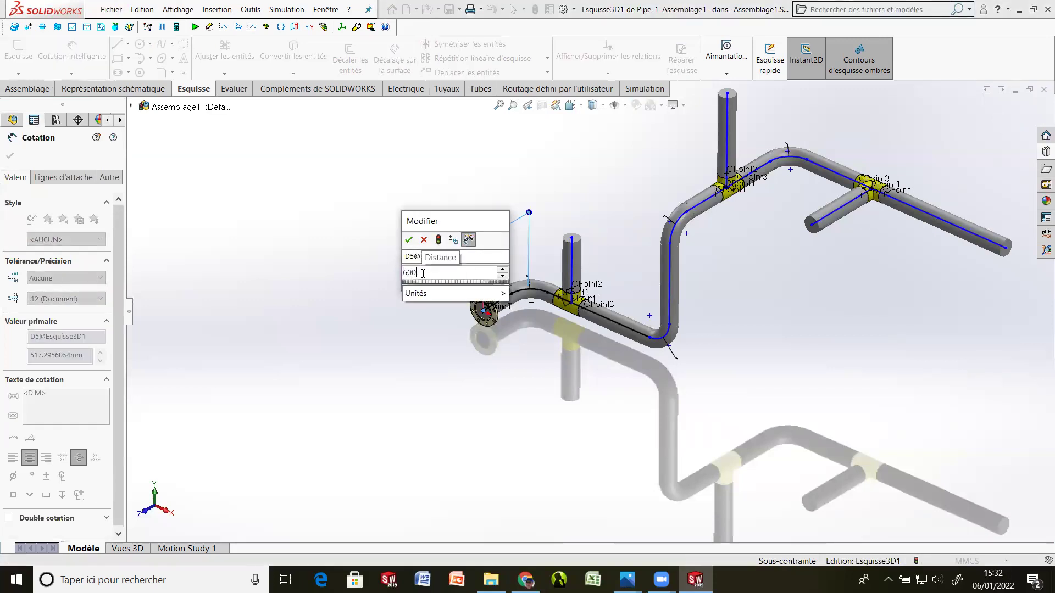
pyautogui.click(408, 240)
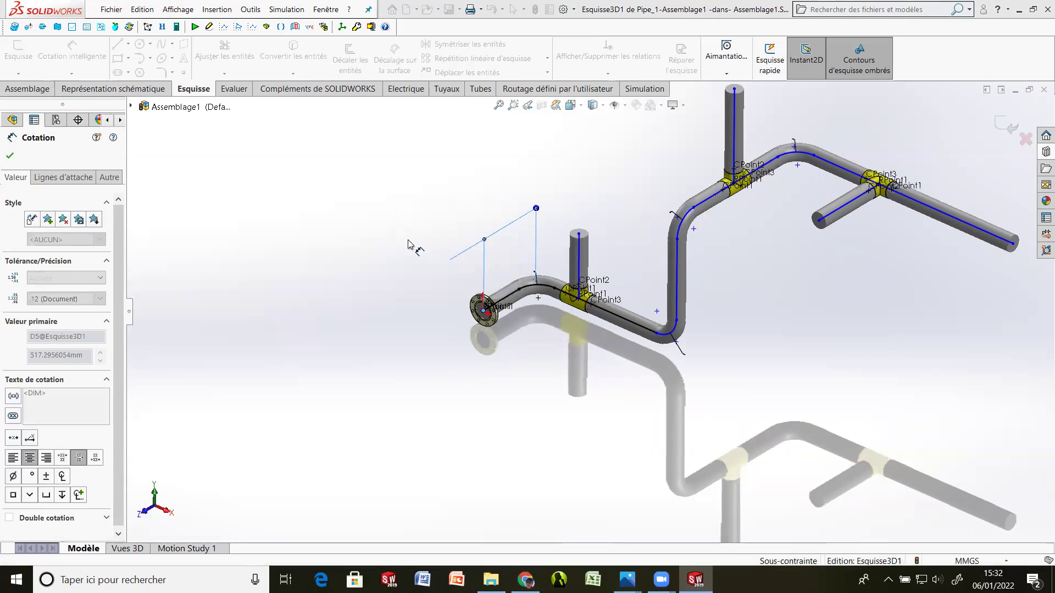
# Step: Dimension the first X-direction run from its tee to the lower corner of the vertical pipe at 1000 mm
pyautogui.click(616, 317)
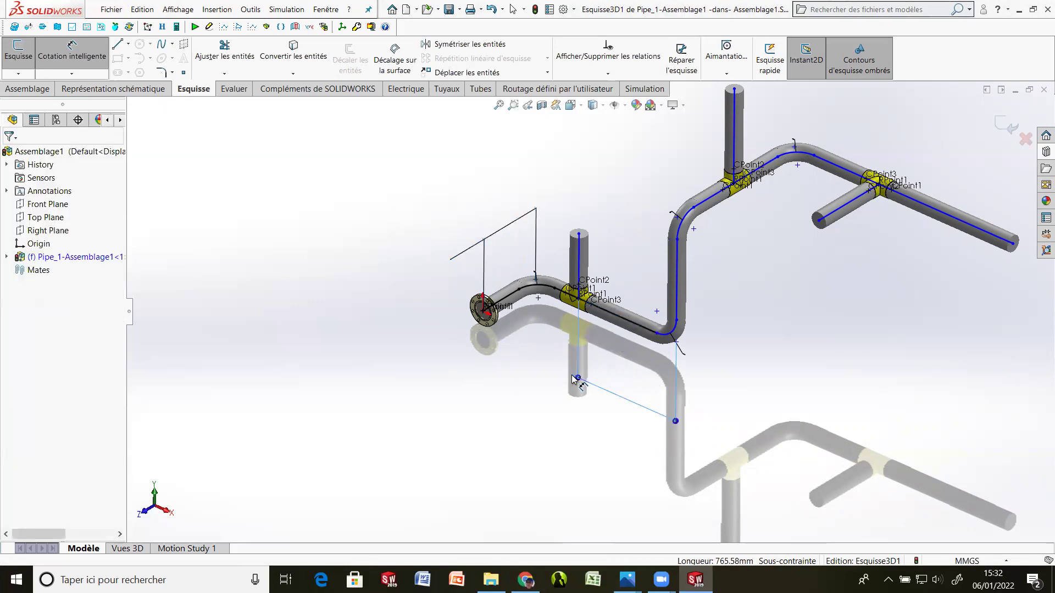
pyautogui.click(572, 375)
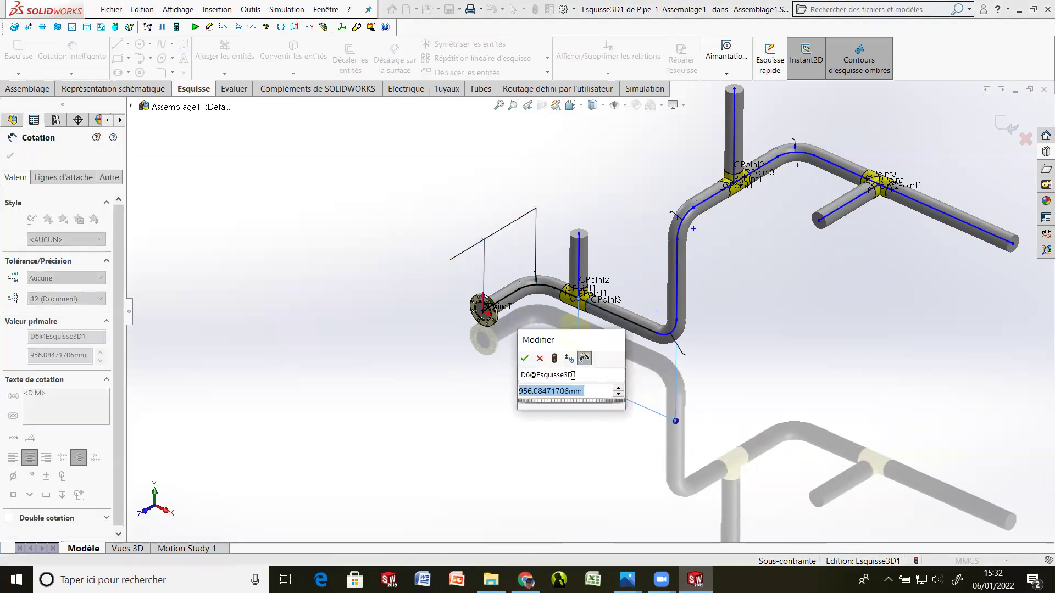
pyautogui.write('100')
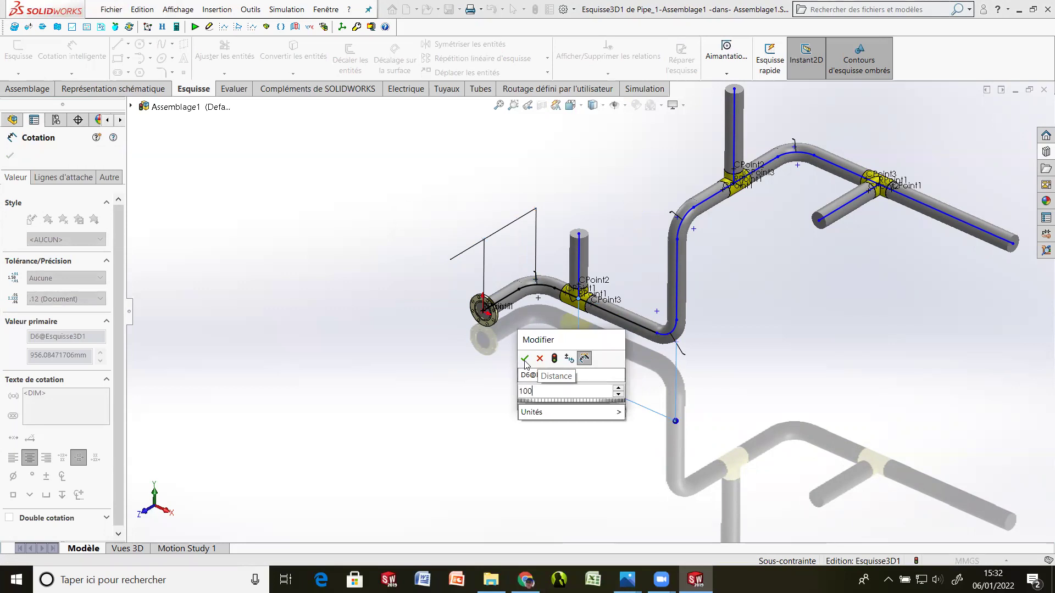
pyautogui.write('0')
pyautogui.click(524, 360)
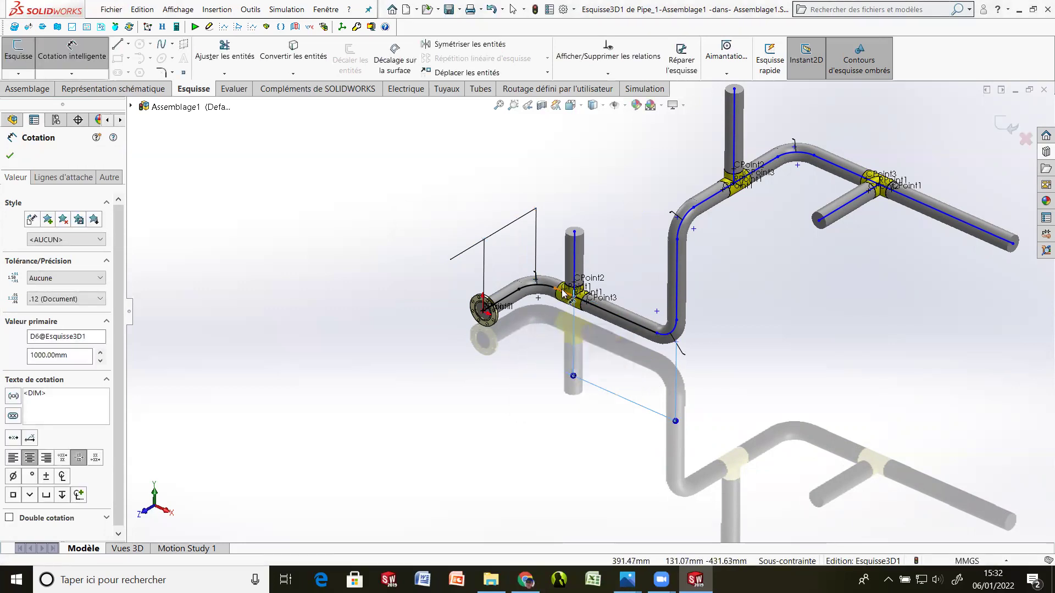
# Step: Dimension the distance between the first elbow's corner and the tee on the first X-direction run at 400 mm
pyautogui.moveTo(563, 293); pyautogui.dragTo(577, 211)
pyautogui.click(576, 210)
pyautogui.click(577, 209)
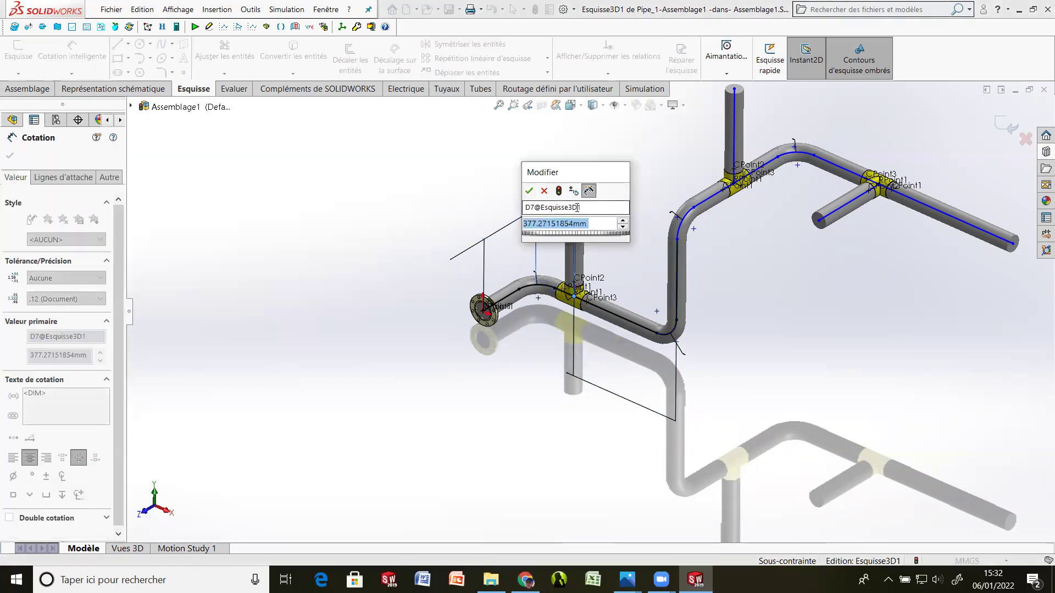
pyautogui.write('4')
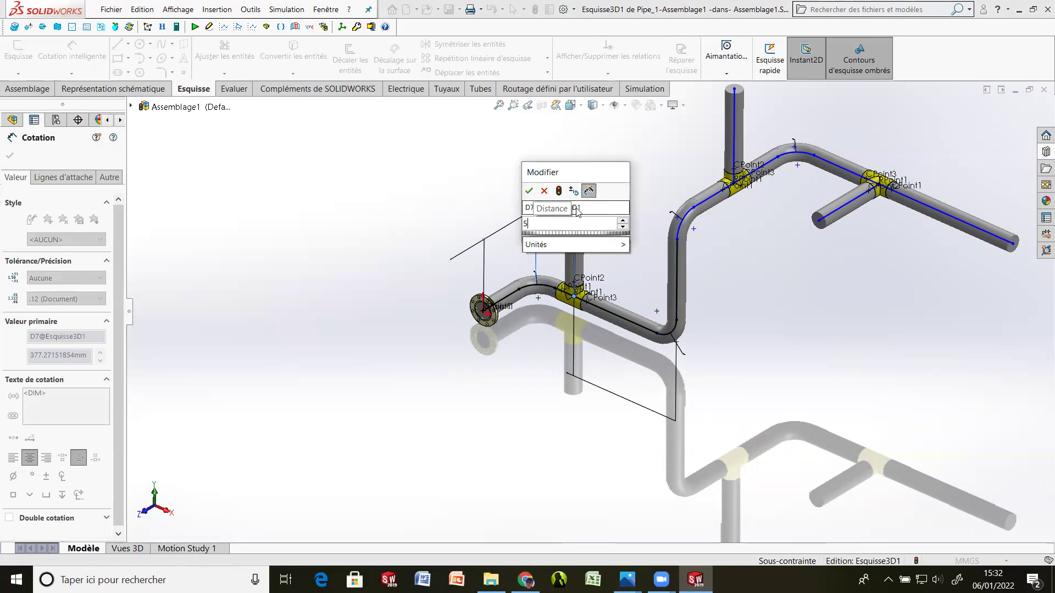
pyautogui.write('00')
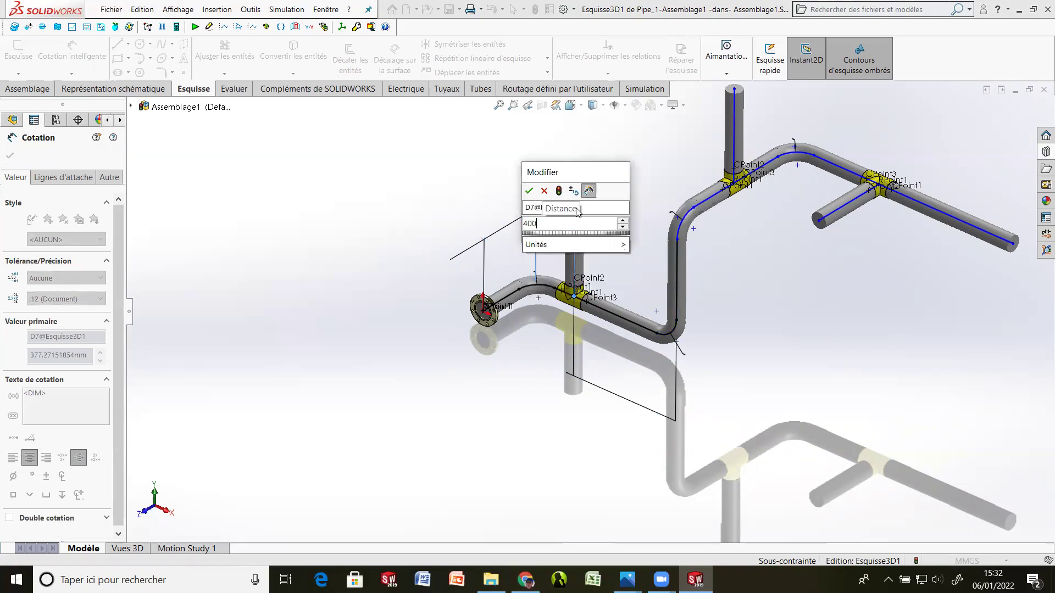
pyautogui.click(528, 192)
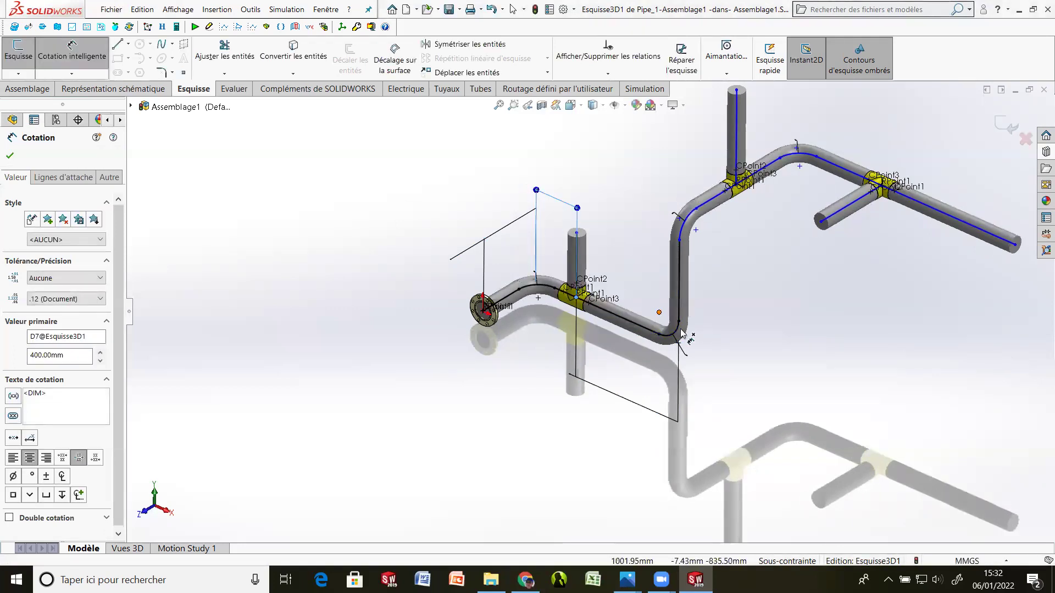
# Step: Dimension the vertical pipe run between its lower and upper elbow corners at 1400 mm
pyautogui.click(681, 295)
pyautogui.click(745, 341)
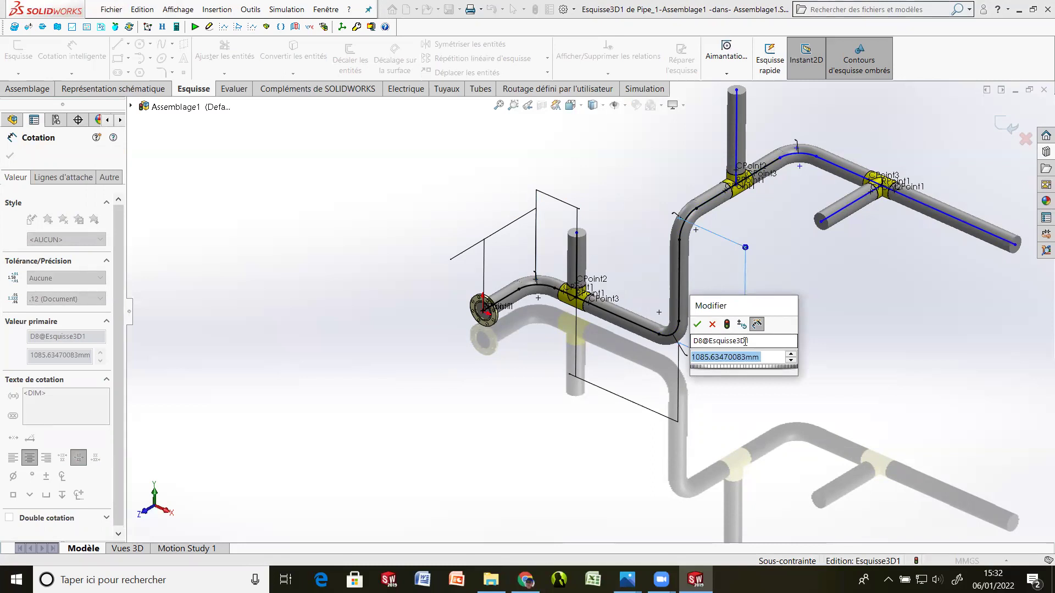
pyautogui.write('1400')
pyautogui.press('Return')
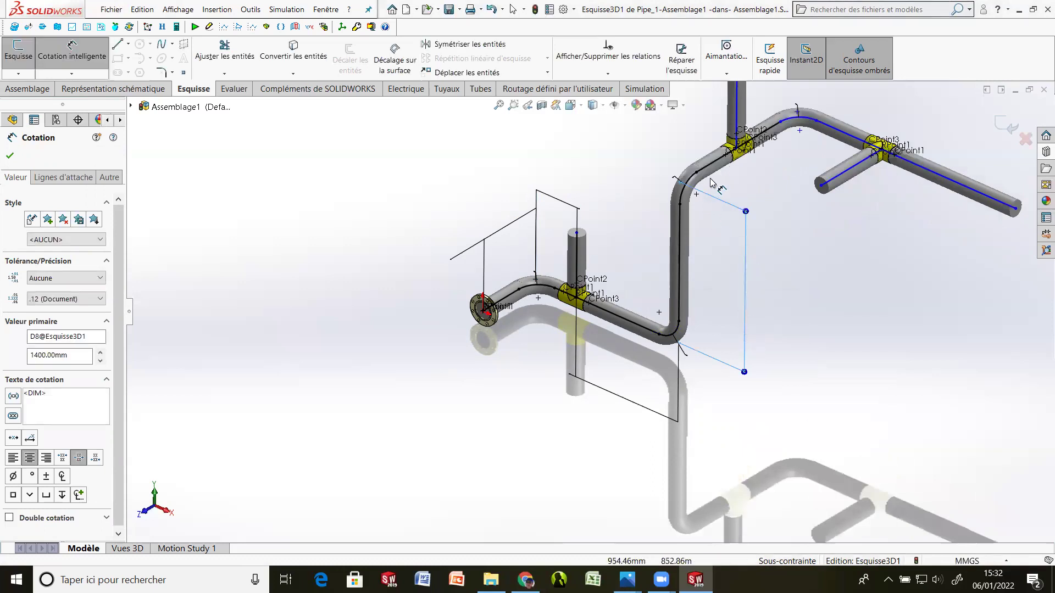
pyautogui.click(716, 165)
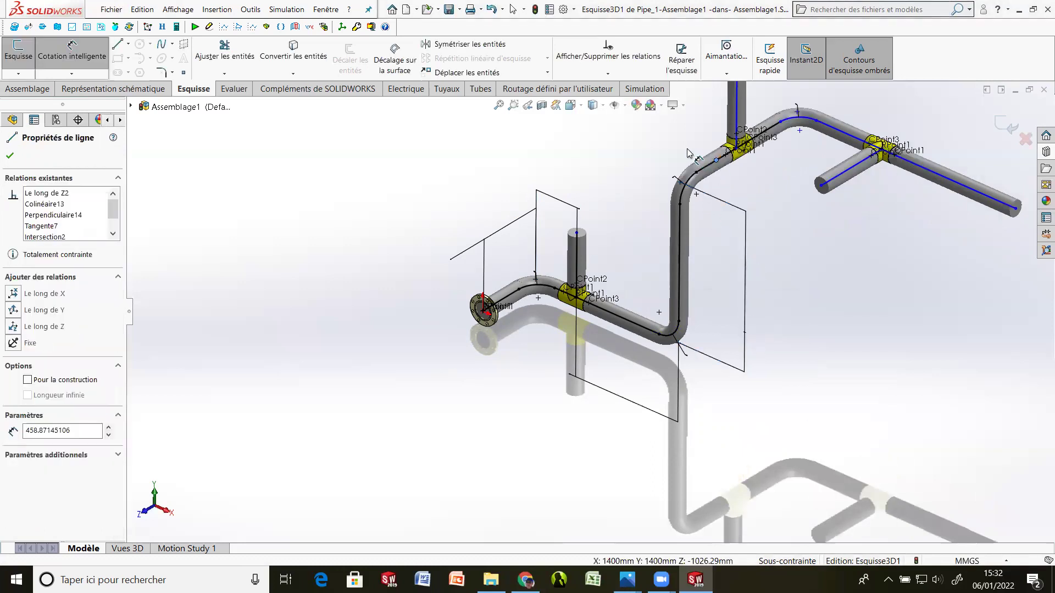
pyautogui.click(715, 160)
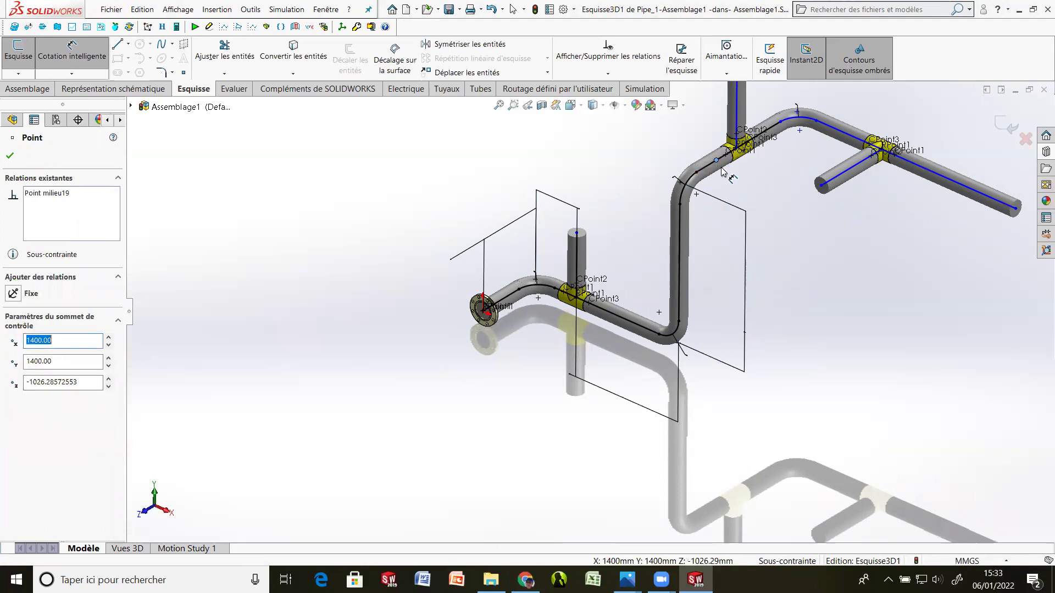
pyautogui.click(778, 191)
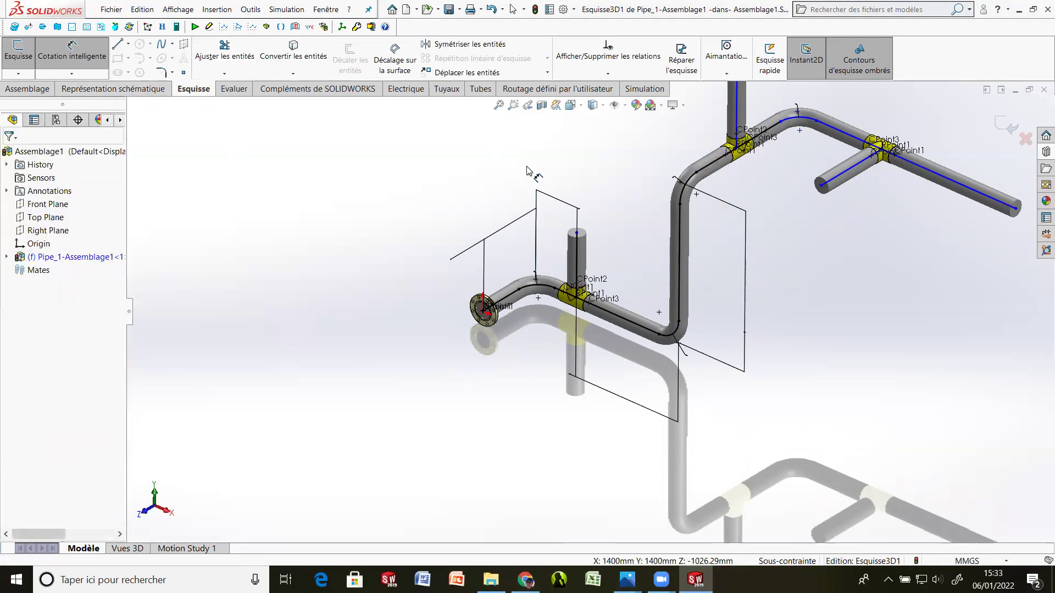
# Step: Dimension the upper Z-direction run from the vertical pipe's upper elbow corner to its tee at 650 mm
pyautogui.moveTo(666, 151); pyautogui.dragTo(651, 140)
pyautogui.click(651, 142)
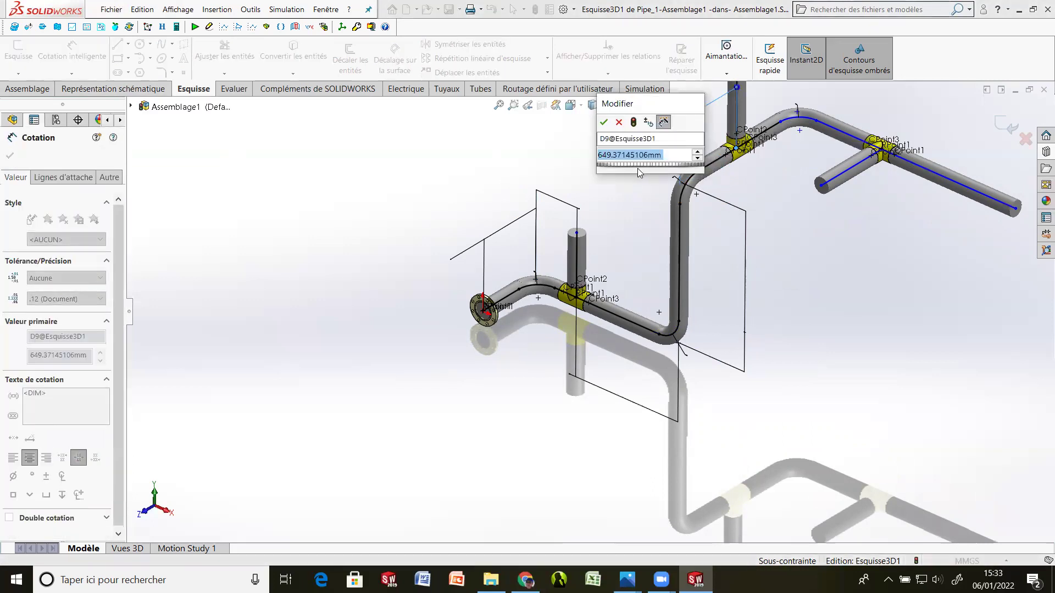
pyautogui.write('650')
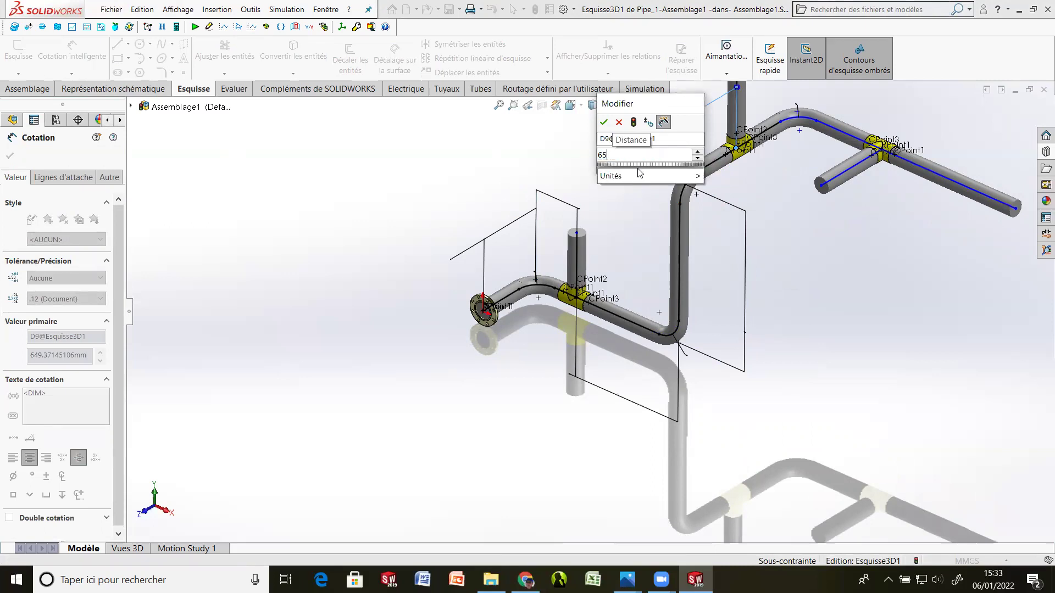
pyautogui.click(603, 122)
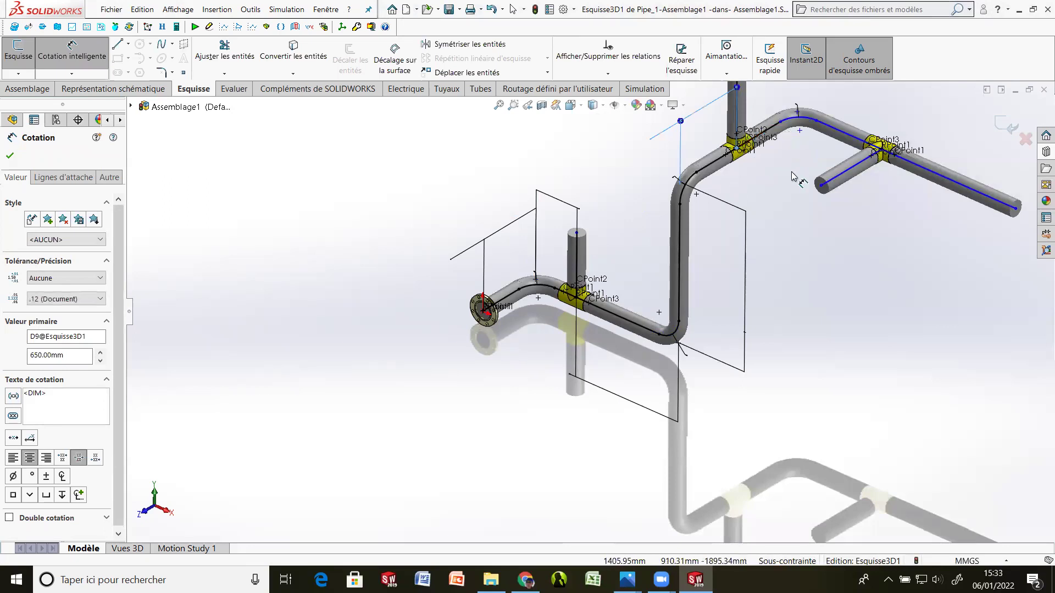
# Step: Dimension the upper Z-direction run from its tee to the next elbow's corner at 700 mm
pyautogui.scroll(2, 737, 165)
pyautogui.scroll(-2, 692, 219)
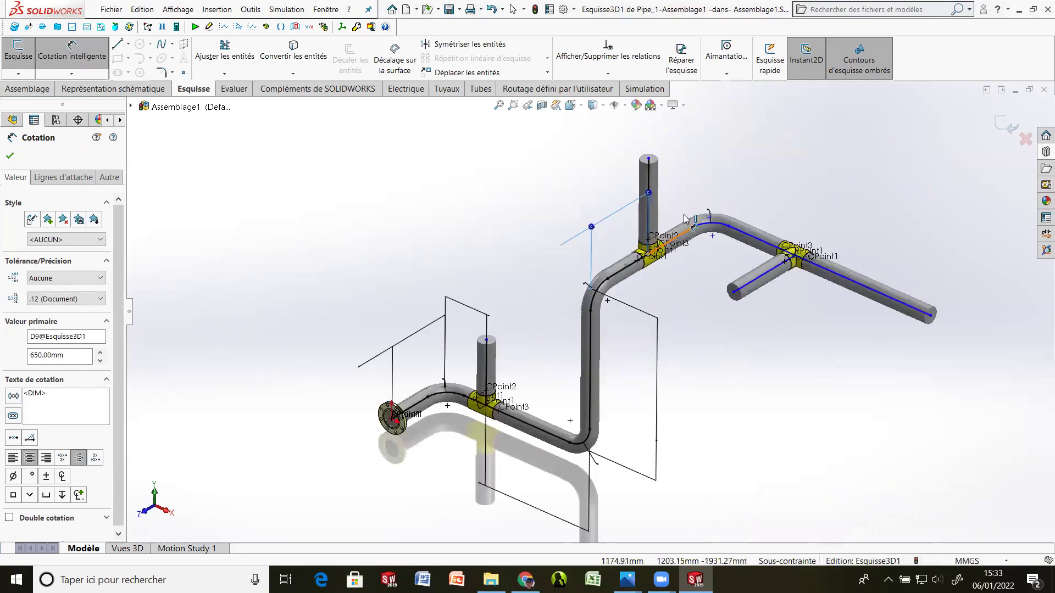
pyautogui.click(686, 230)
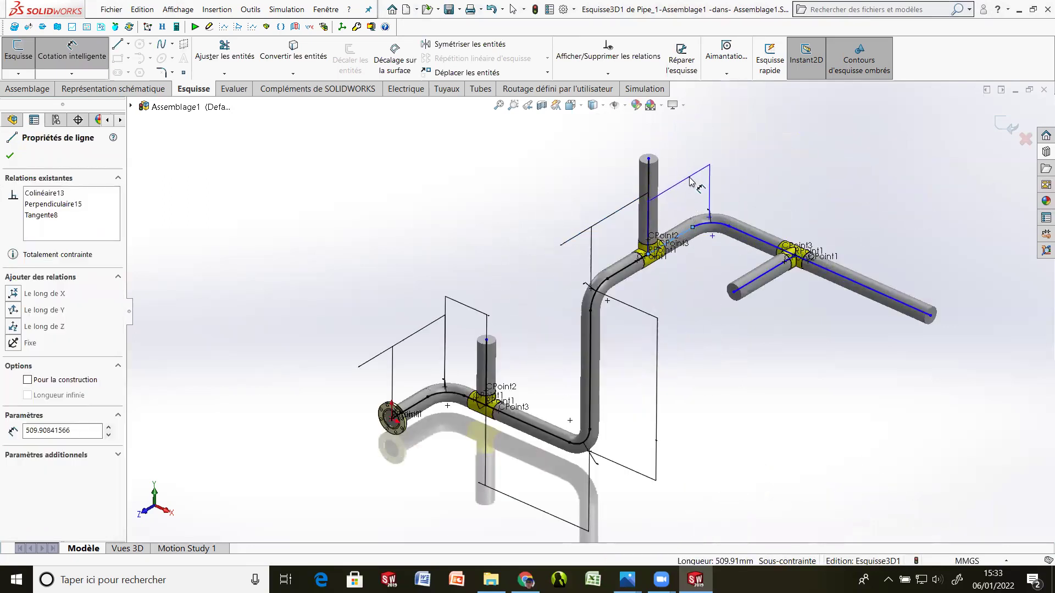
pyautogui.click(690, 178)
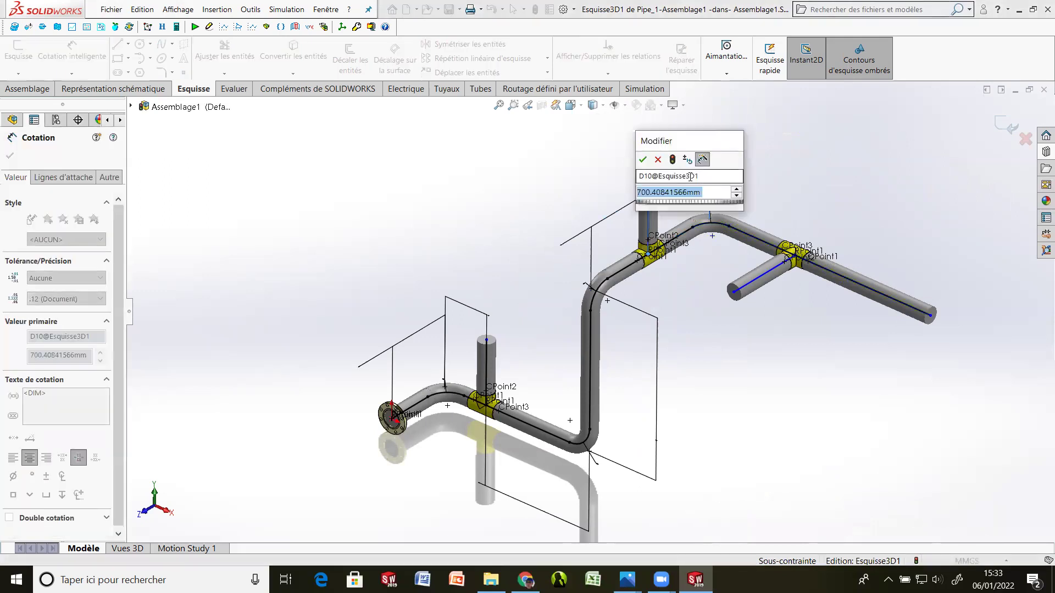
pyautogui.write('700')
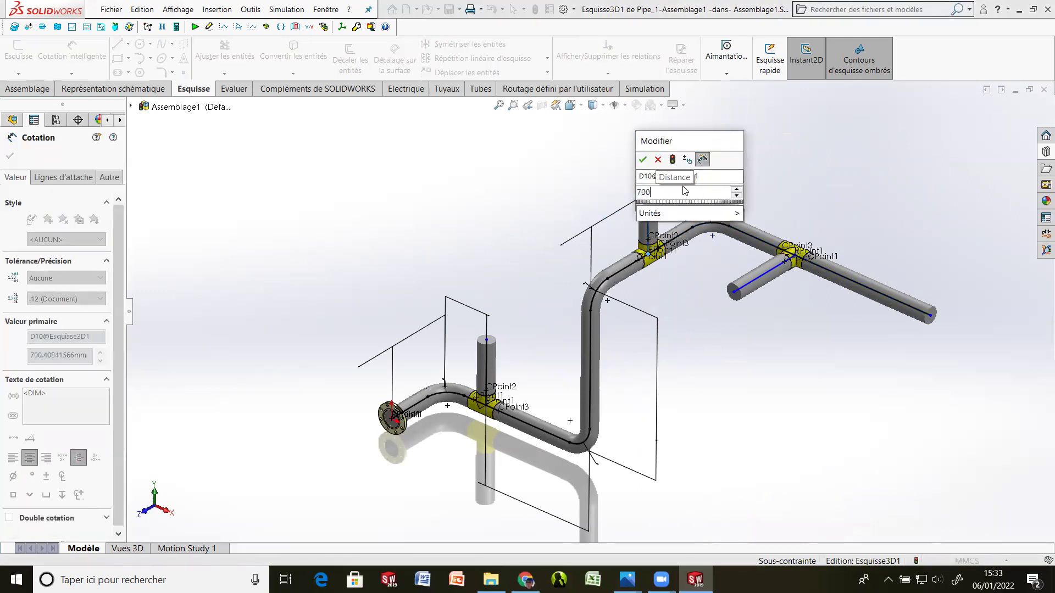
pyautogui.click(643, 160)
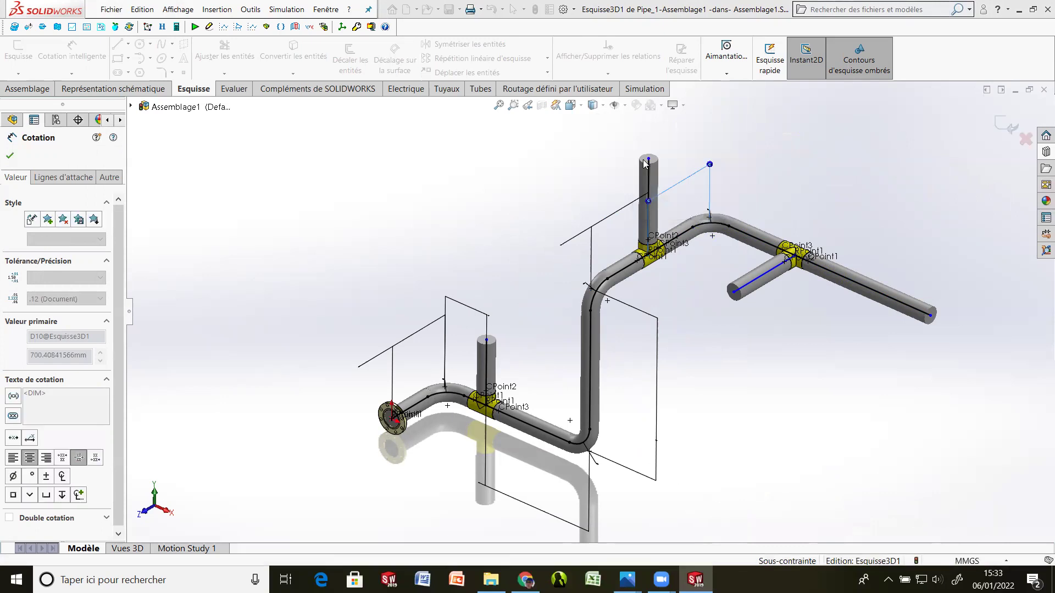
# Step: Dimension the upper X-direction run from the elbow's corner to its tee at 850 mm
pyautogui.click(762, 246)
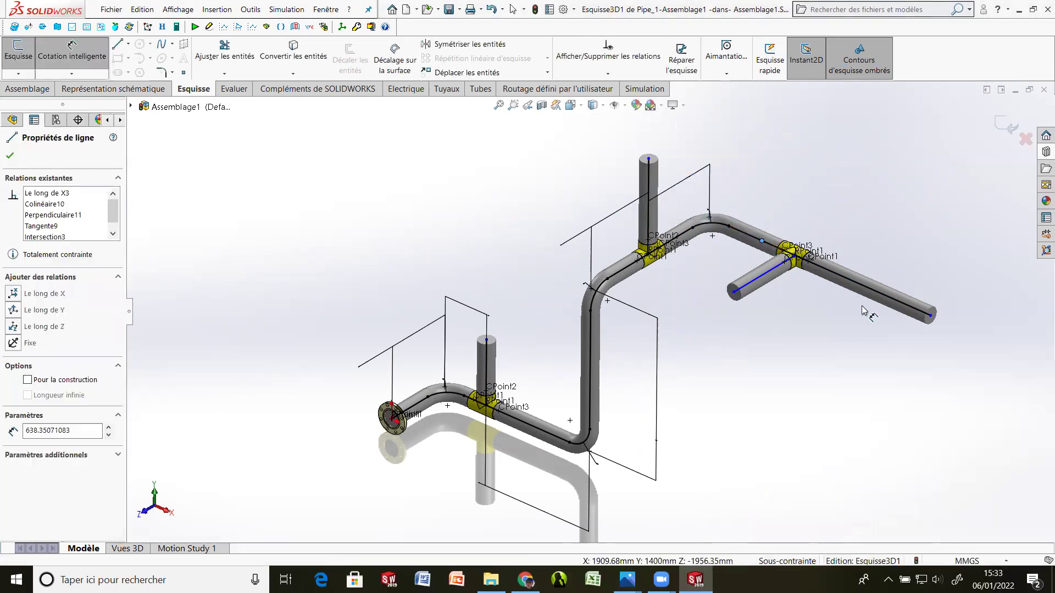
pyautogui.click(786, 303)
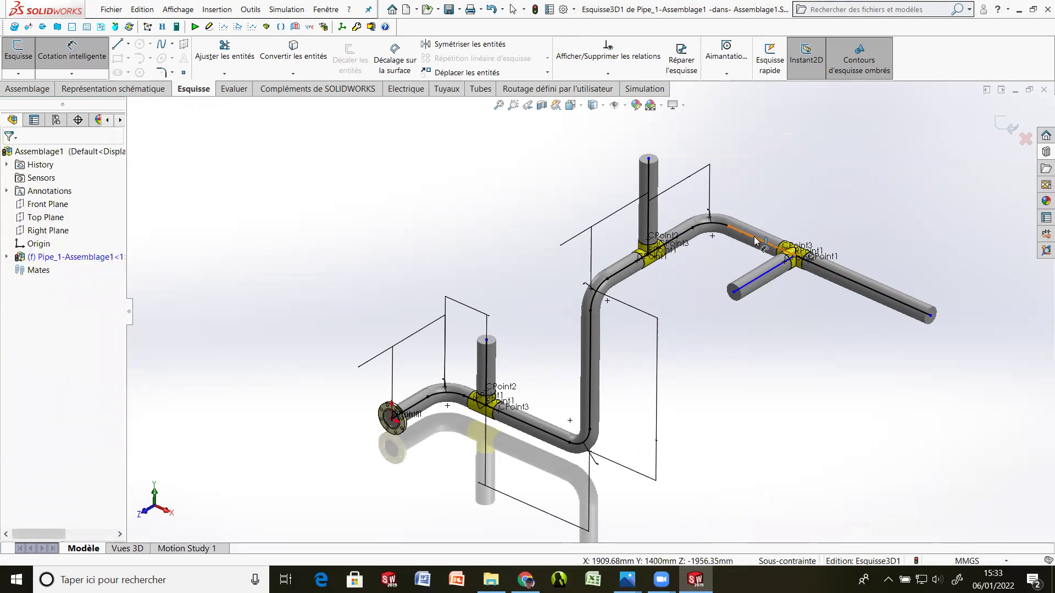
pyautogui.moveTo(748, 238); pyautogui.dragTo(753, 178)
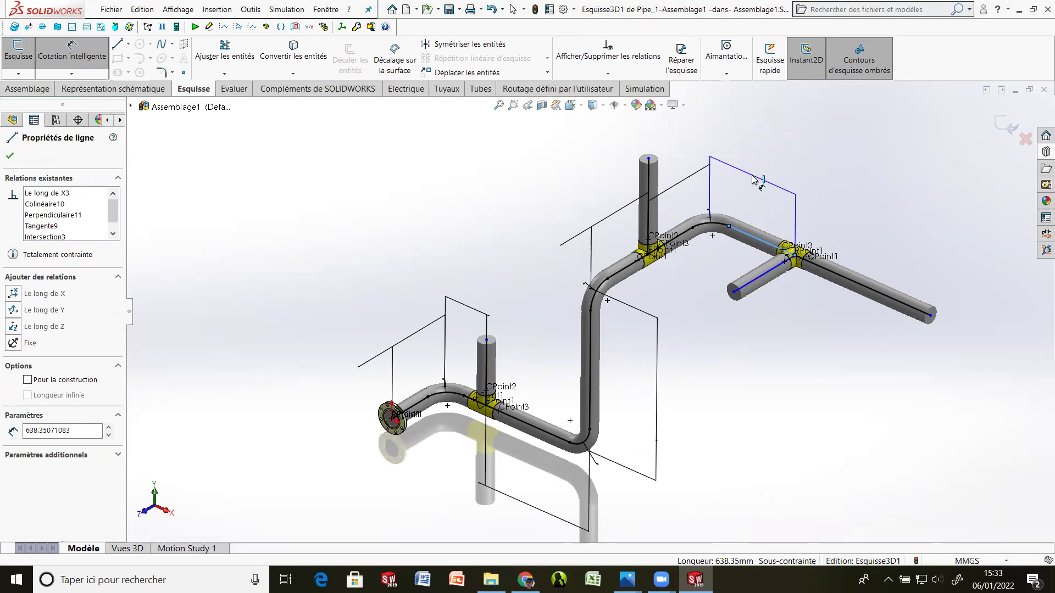
pyautogui.click(752, 178)
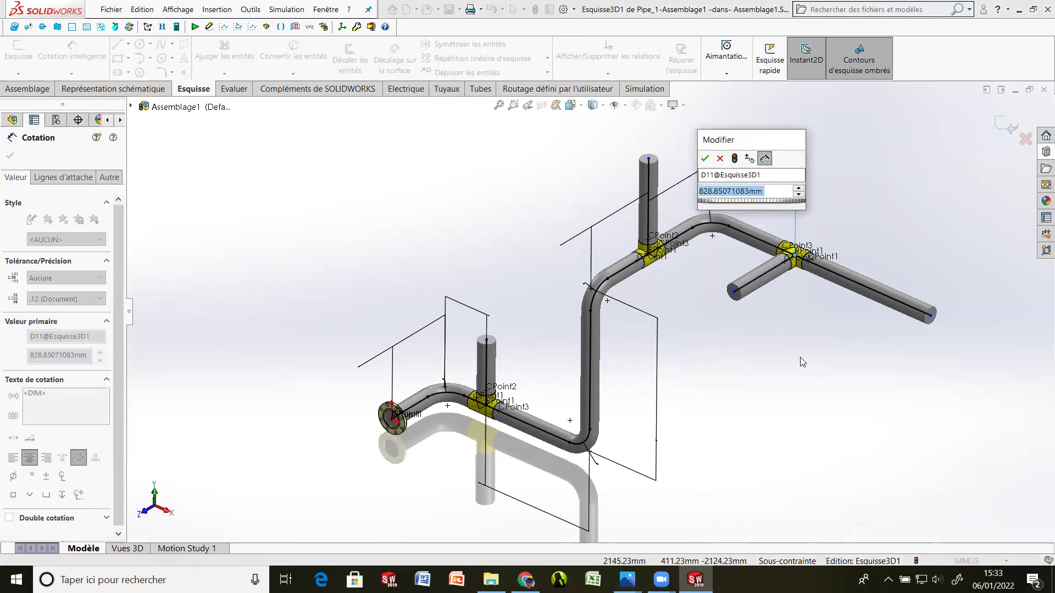
pyautogui.write('850')
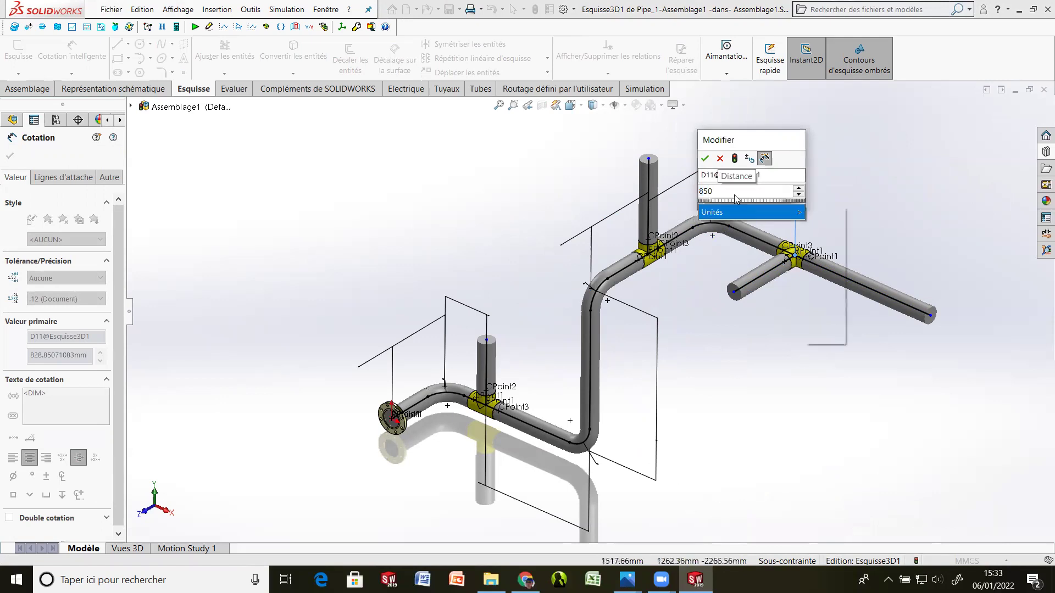
pyautogui.press('Return')
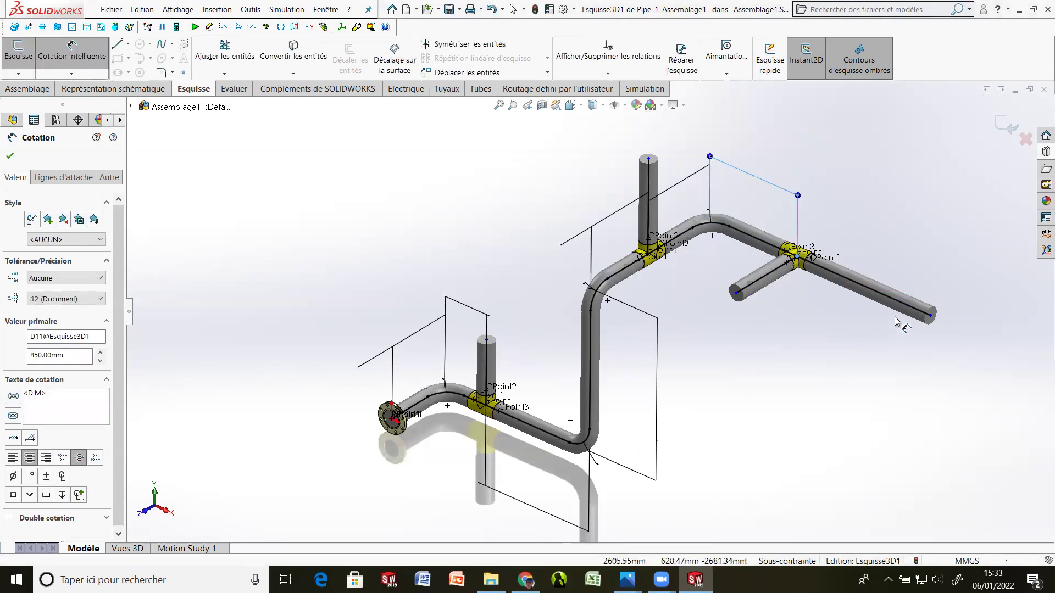
# Step: Dimension the final X-direction pipe from its tee to the open end at 1300 mm and finish dimensioning
pyautogui.click(895, 300)
pyautogui.click(915, 237)
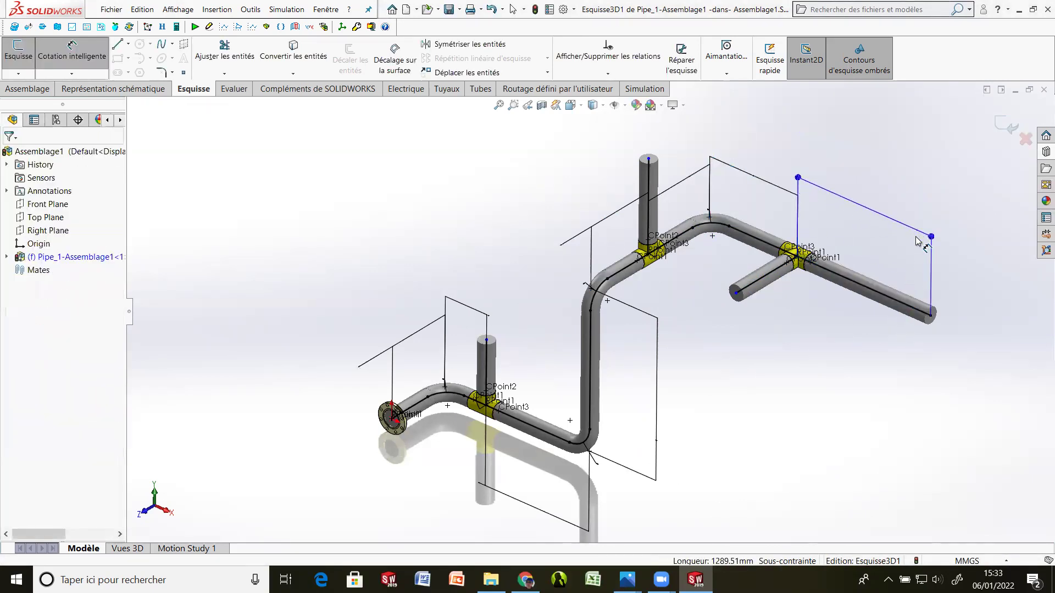
pyautogui.click(916, 241)
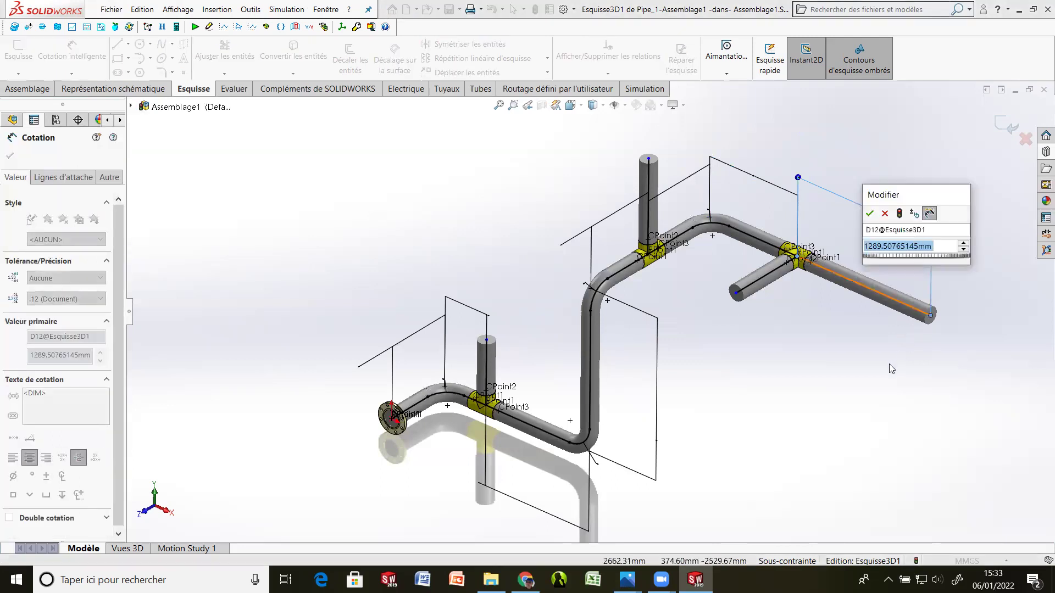
pyautogui.write('300')
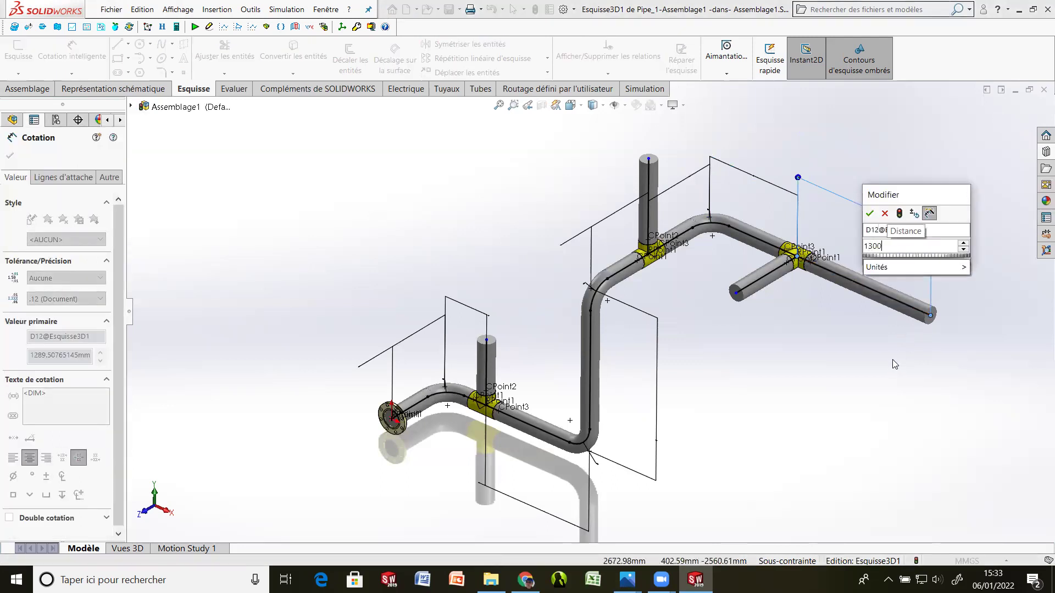
pyautogui.click(869, 213)
pyautogui.press('Escape')
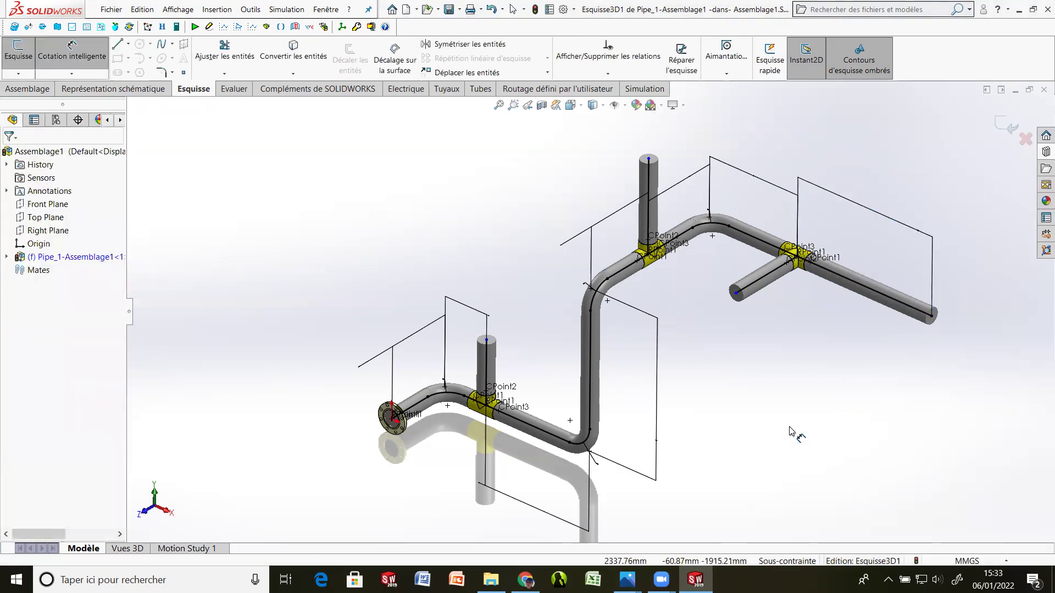
pyautogui.click(88, 60)
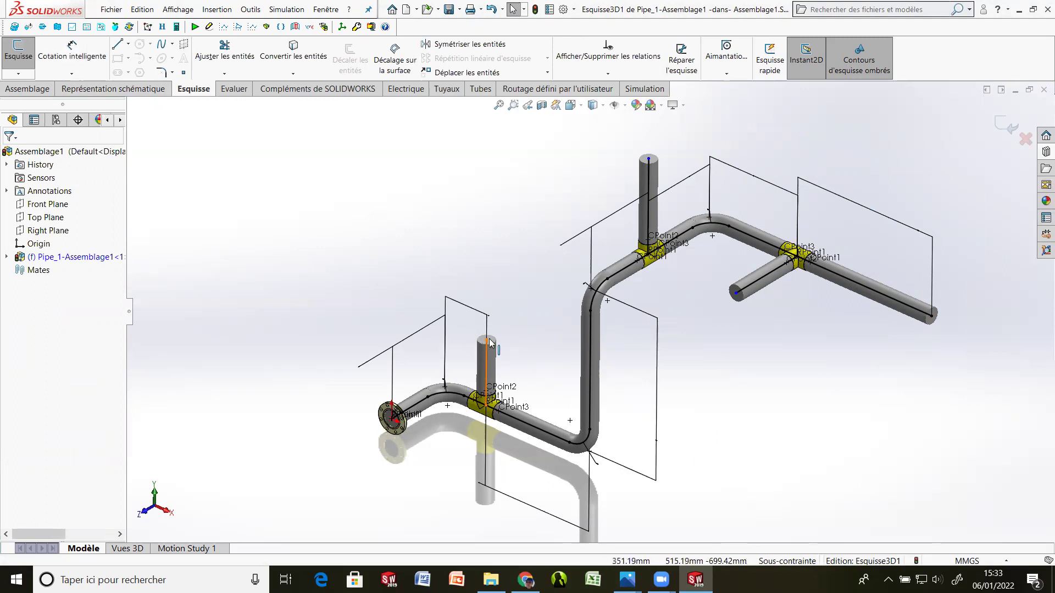
# Step: Lengthen the vertical branch rising from the tee on the first X-direction run by moving its free end upward
pyautogui.moveTo(487, 339); pyautogui.dragTo(482, 300)
pyautogui.moveTo(489, 260); pyautogui.dragTo(518, 108)
pyautogui.click(729, 458)
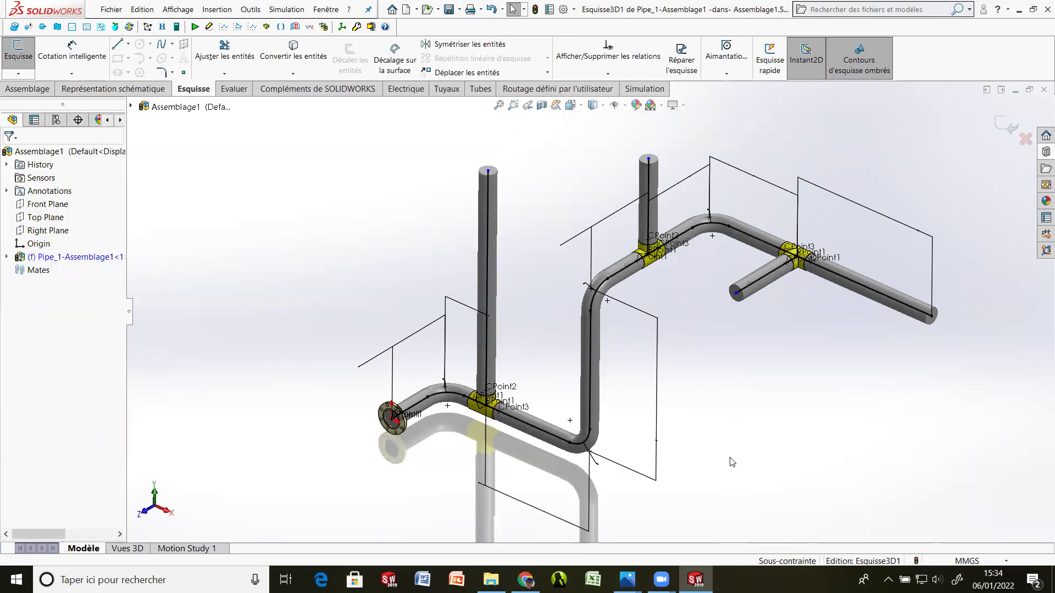
# Step: Add an Equal relation between the centerlines of the two vertical tee branches
pyautogui.scroll(1, 727, 363)
pyautogui.scroll(2, 727, 363)
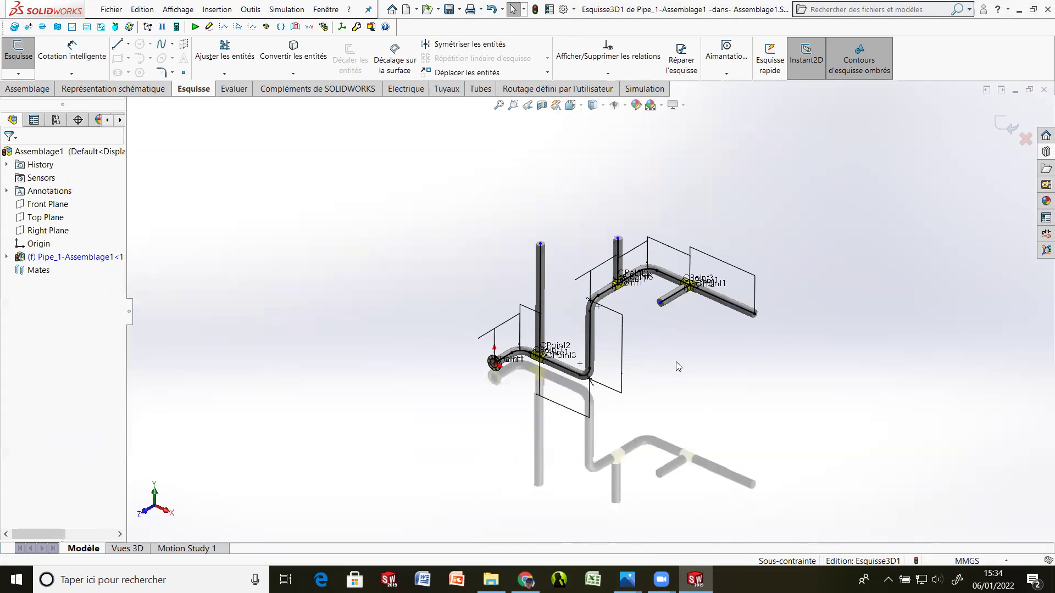
pyautogui.click(619, 249)
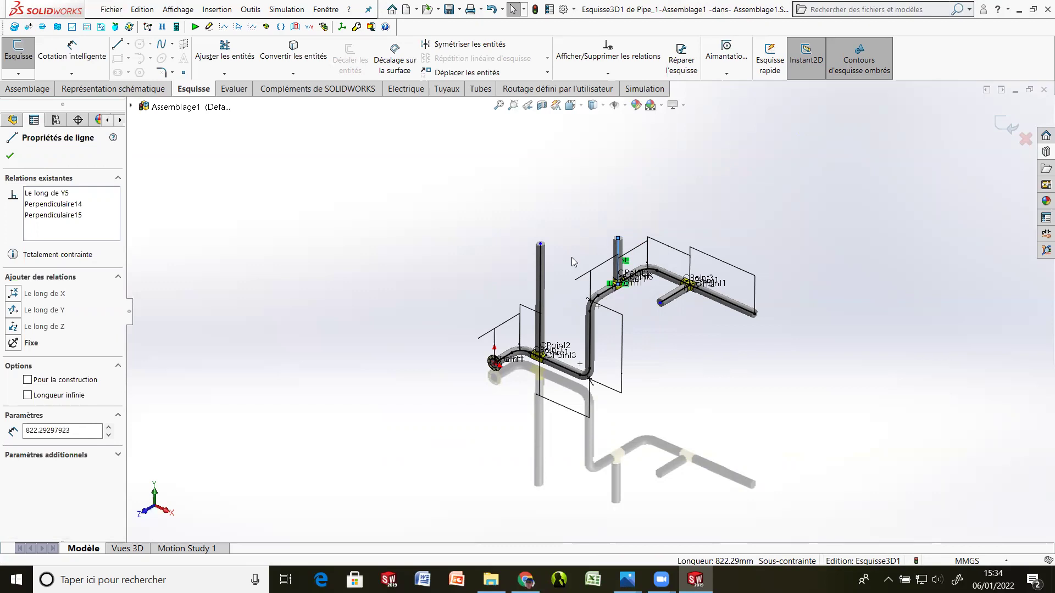
pyautogui.keyDown('ctrl'); pyautogui.click(540, 262); pyautogui.keyUp('ctrl')
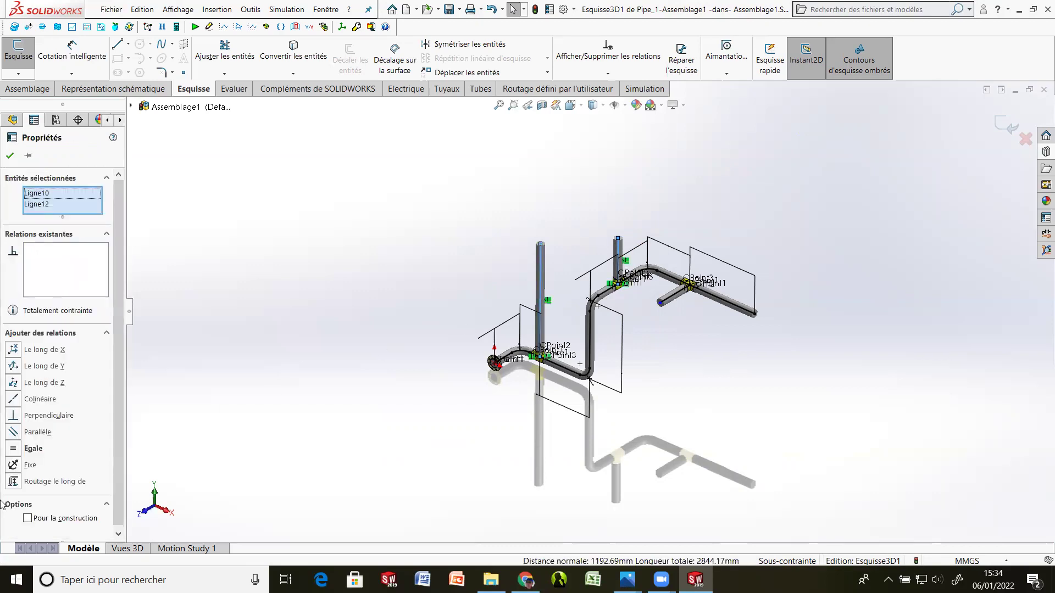
pyautogui.click(14, 449)
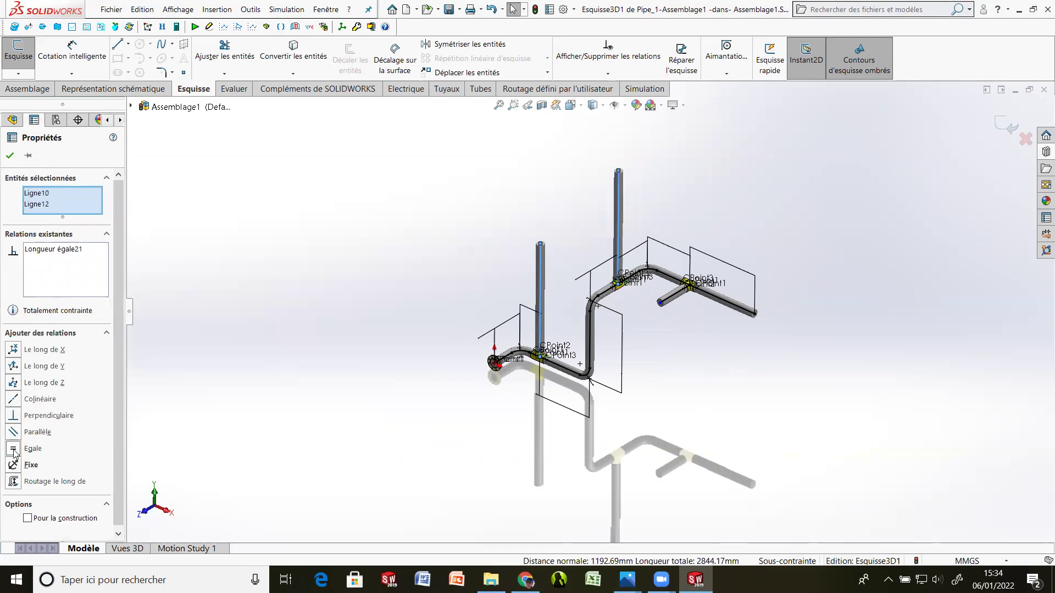
pyautogui.click(9, 156)
# Step: Shorten both equal vertical branches by moving the upper branch's free end down to about Y 2945 mm
pyautogui.scroll(6, 767, 459)
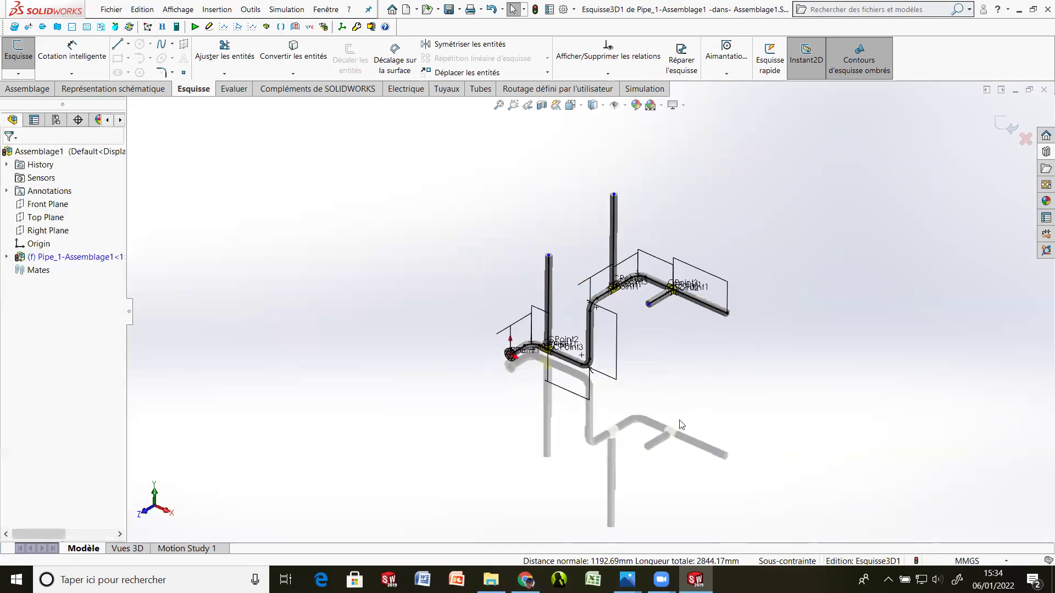
pyautogui.scroll(-2, 594, 278)
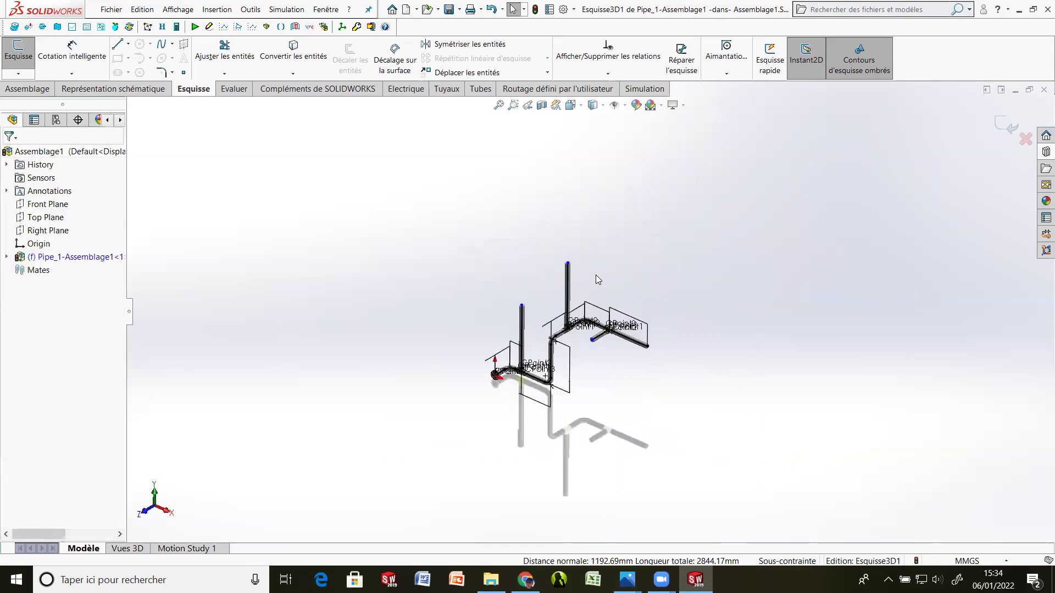
pyautogui.click(568, 263)
pyautogui.moveTo(569, 274); pyautogui.dragTo(568, 282)
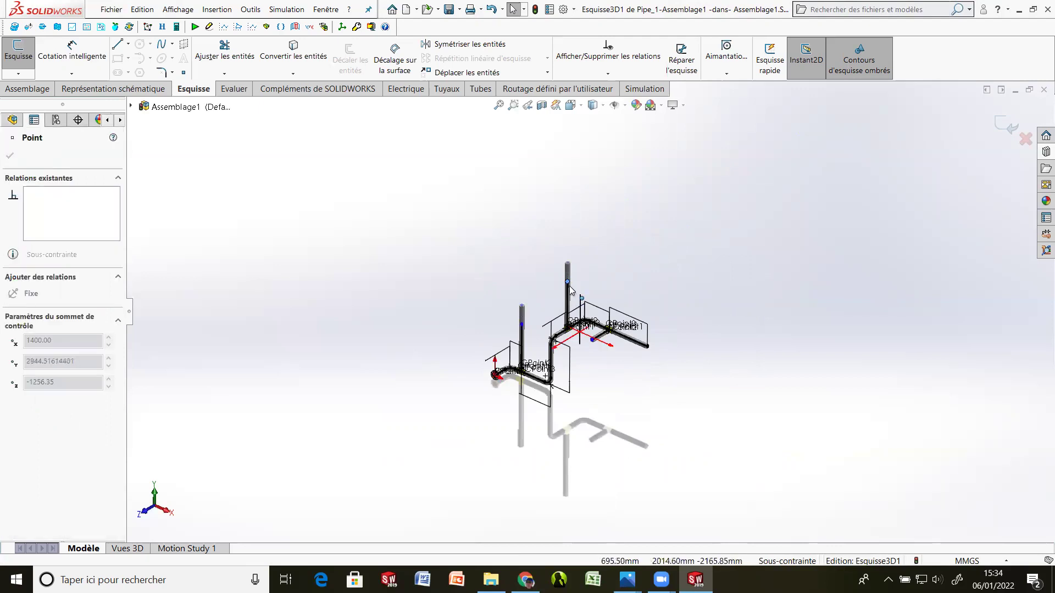
pyautogui.click(664, 395)
pyautogui.scroll(-3, 612, 377)
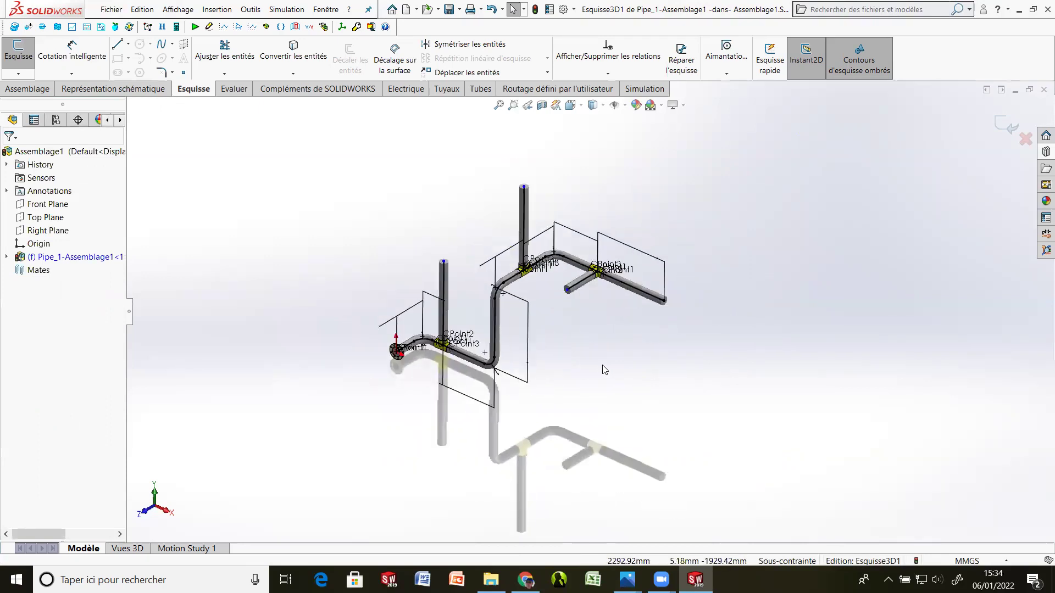
pyautogui.scroll(-2, 578, 327)
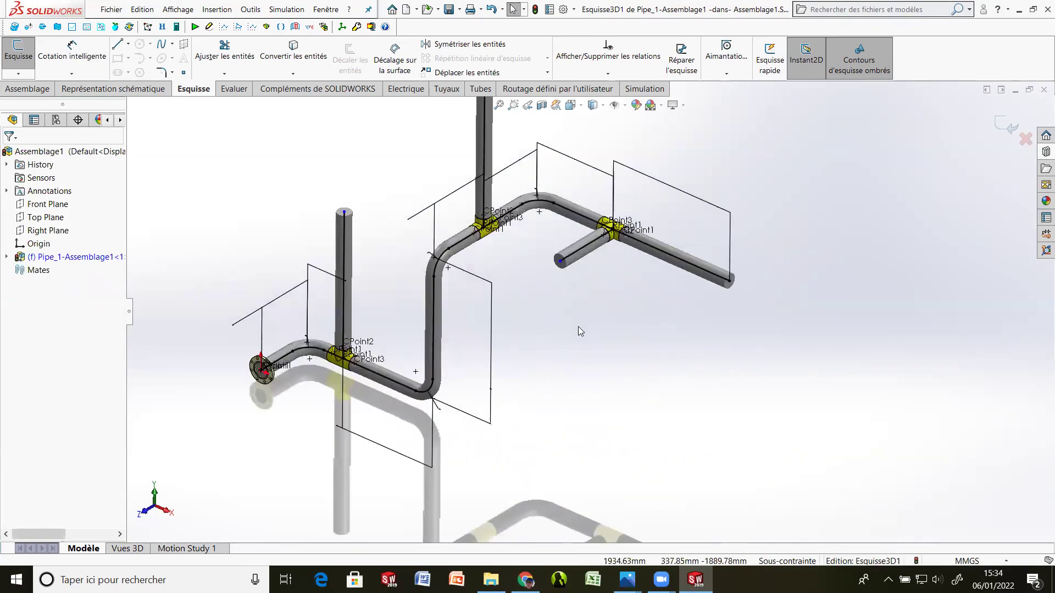
# Step: Insert a globe valve (asme b16.34) fl -150-2500 midway along the vertical pipe run, flipped in direction, with the first listed configuration
pyautogui.click(1041, 167)
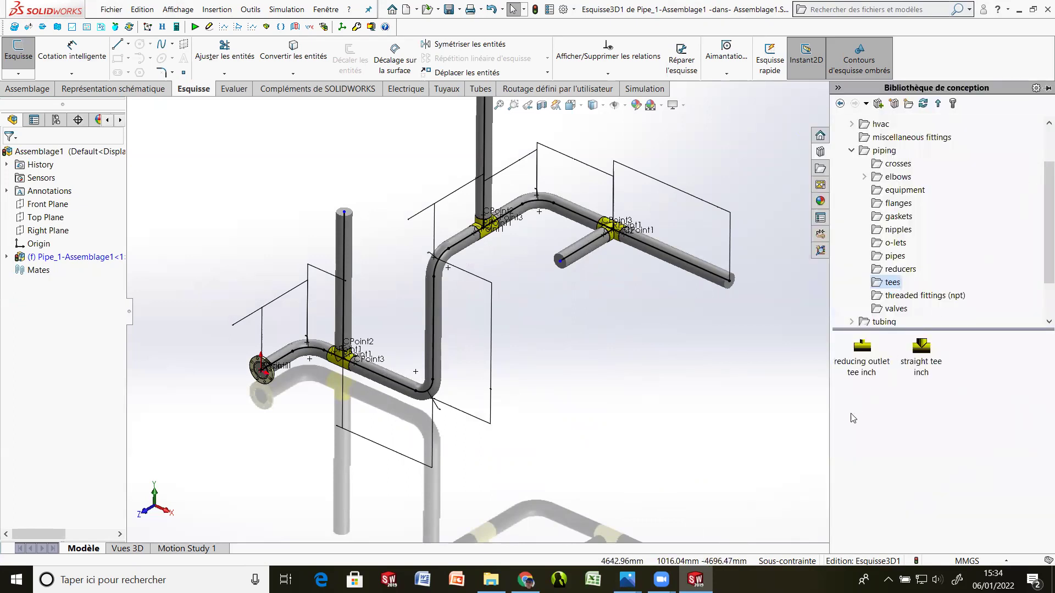
pyautogui.click(878, 311)
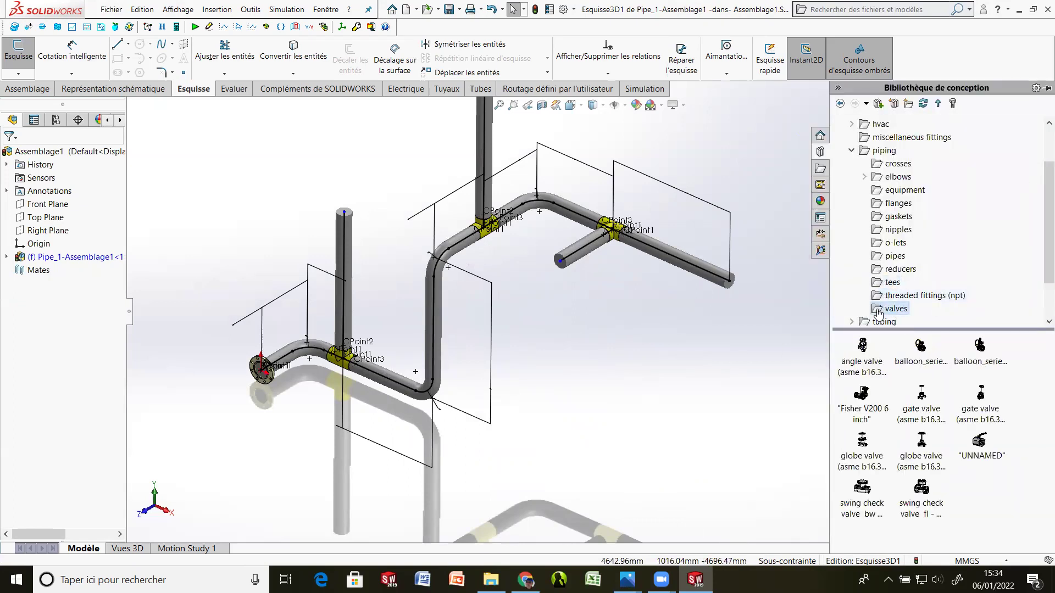
pyautogui.click(923, 446)
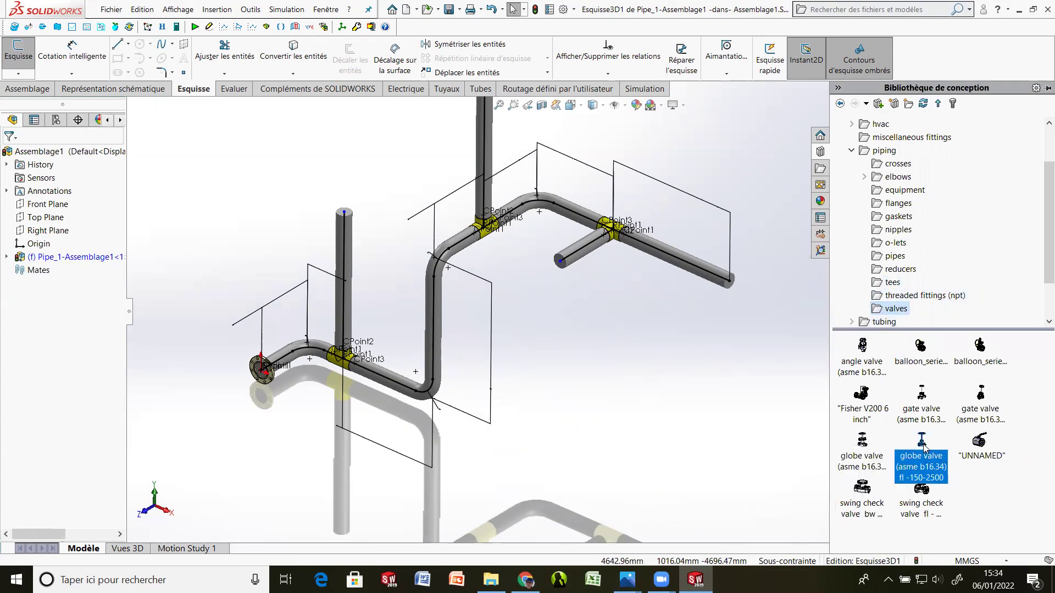
pyautogui.moveTo(923, 447); pyautogui.dragTo(724, 411)
pyautogui.moveTo(515, 355); pyautogui.dragTo(432, 330)
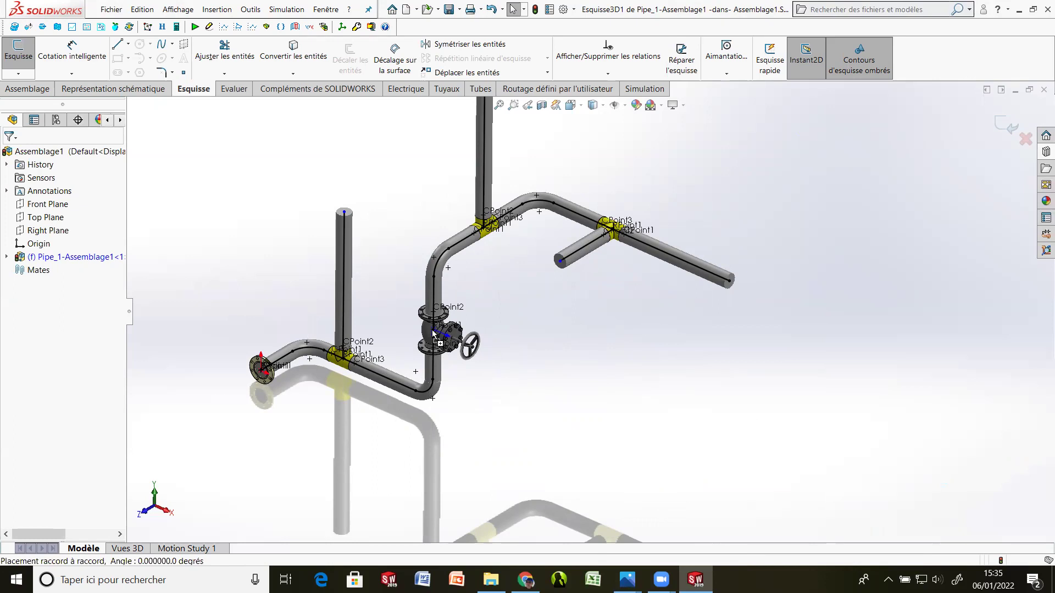
pyautogui.press('Tab')
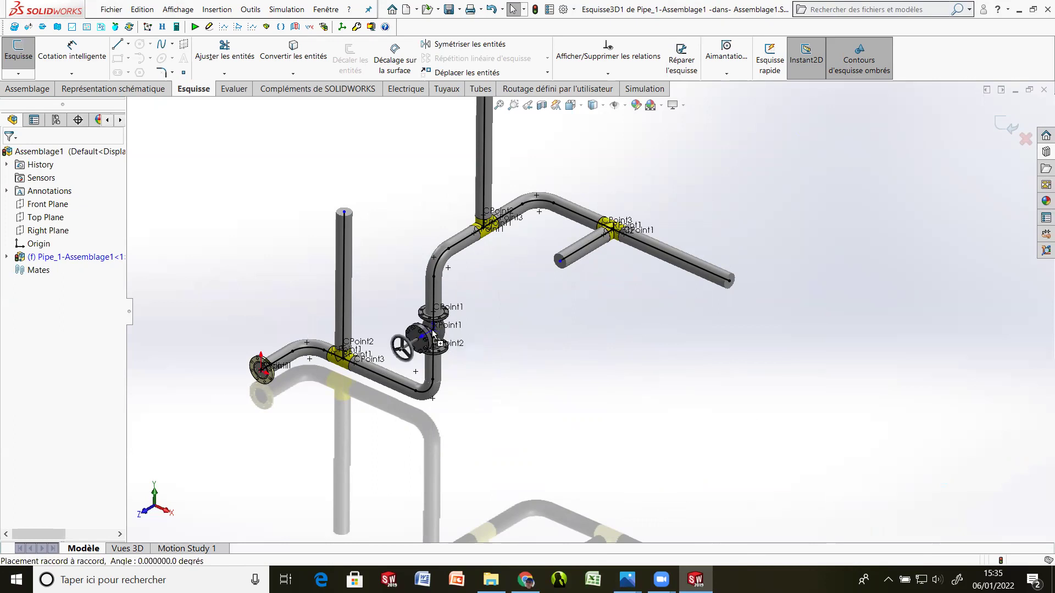
pyautogui.moveTo(433, 333); pyautogui.dragTo(433, 333)
pyautogui.click(497, 342)
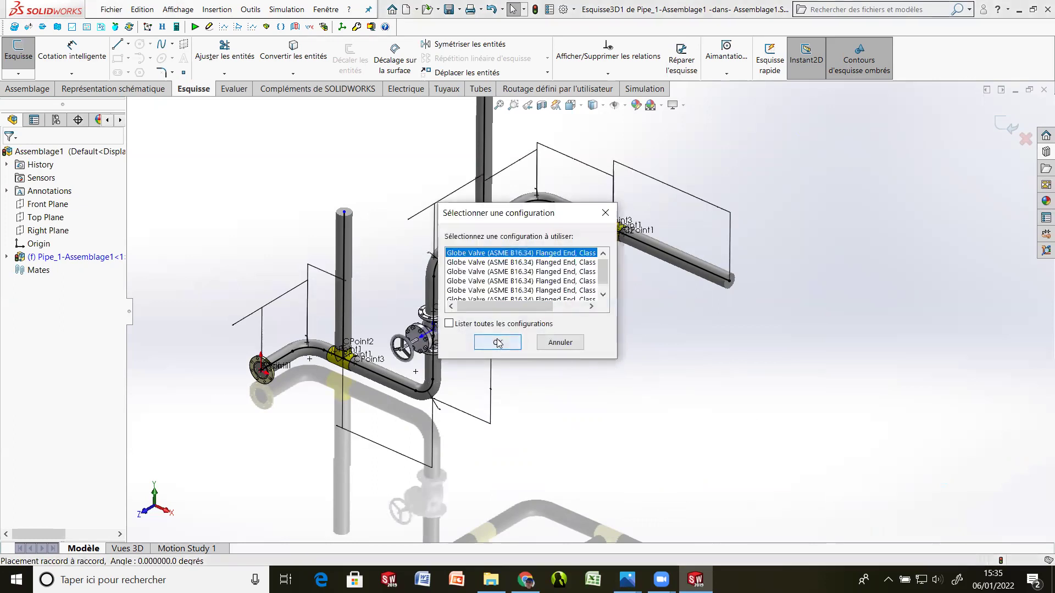
# Step: Place a second globe valve on the last X-direction run, between the tee and the free end, without shortening the pipe
pyautogui.click(591, 294)
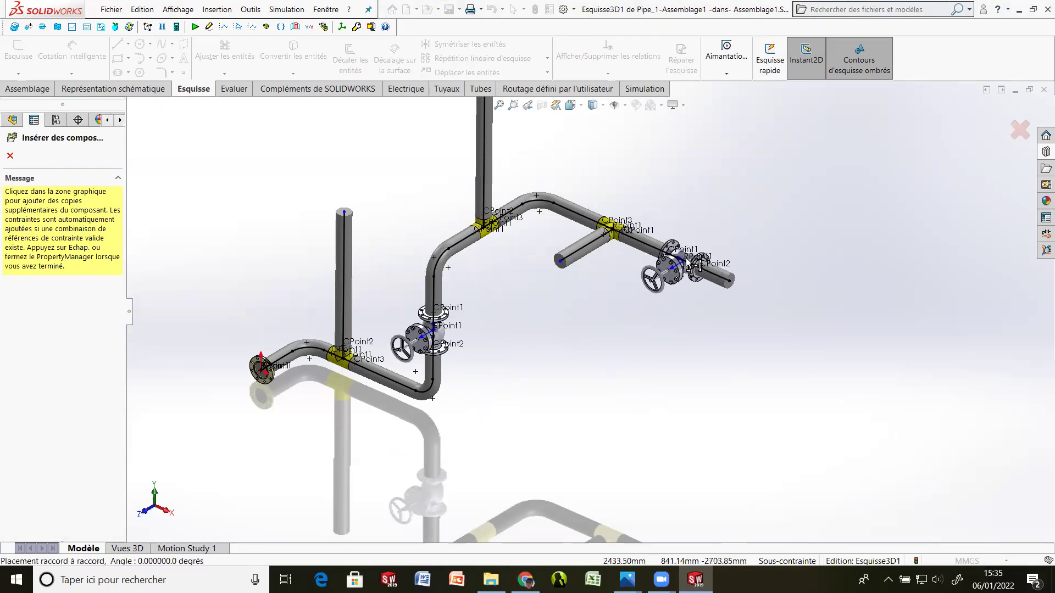
pyautogui.click(687, 258)
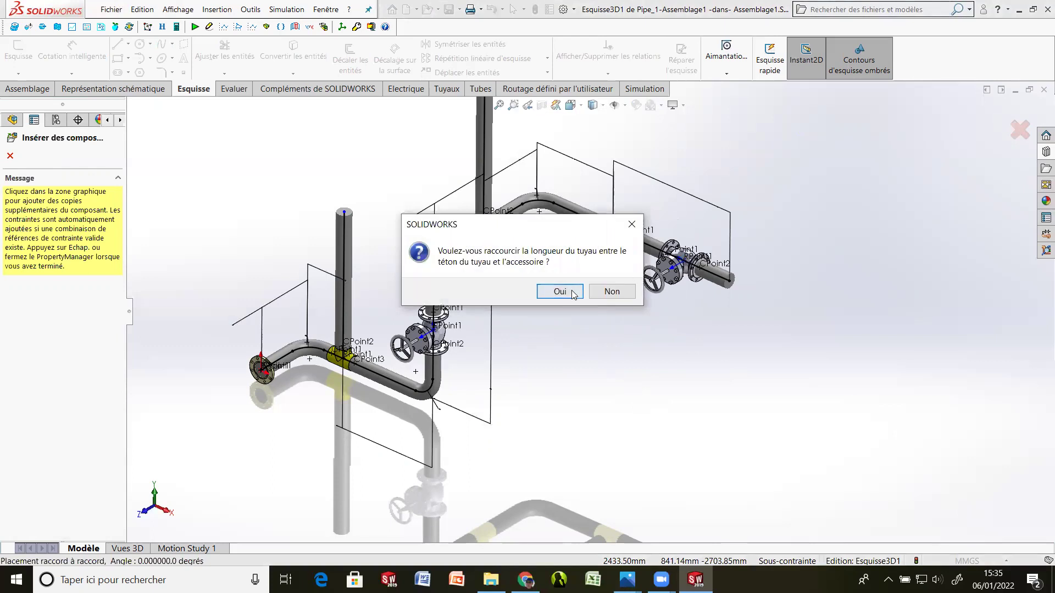
pyautogui.click(603, 292)
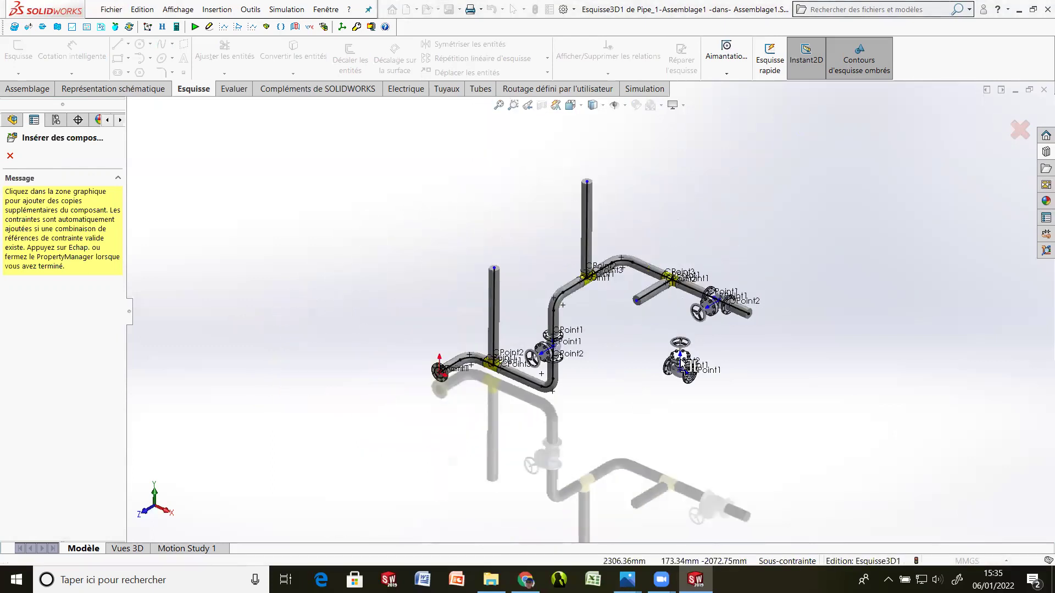
pyautogui.press('Escape')
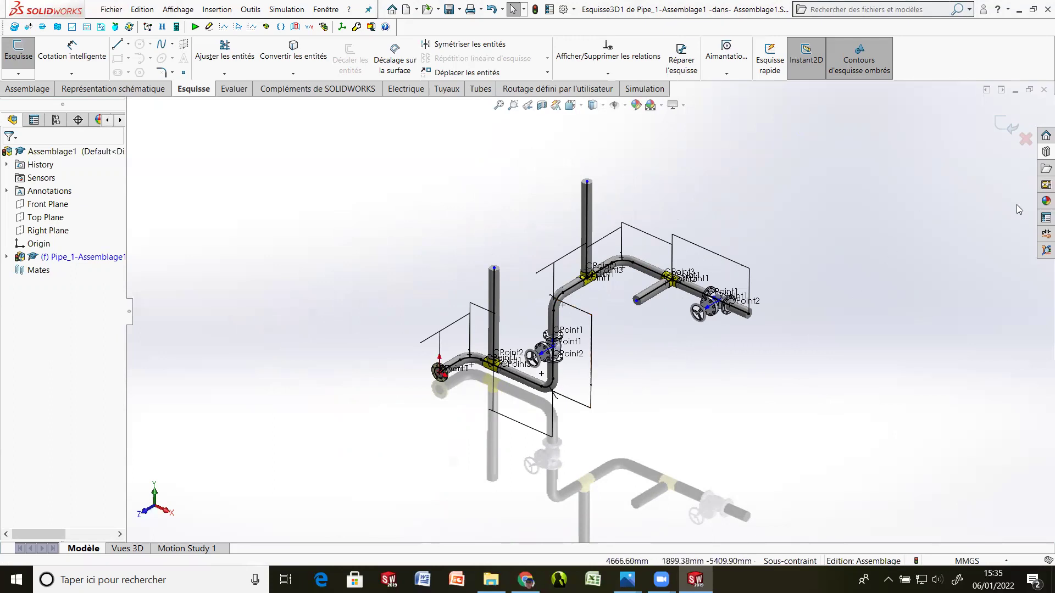
# Step: Insert a reducer from the piping library at the free end of the horizontal tee branch, using configuration REDUCER 5 x 2 SCH 40
pyautogui.click(1041, 153)
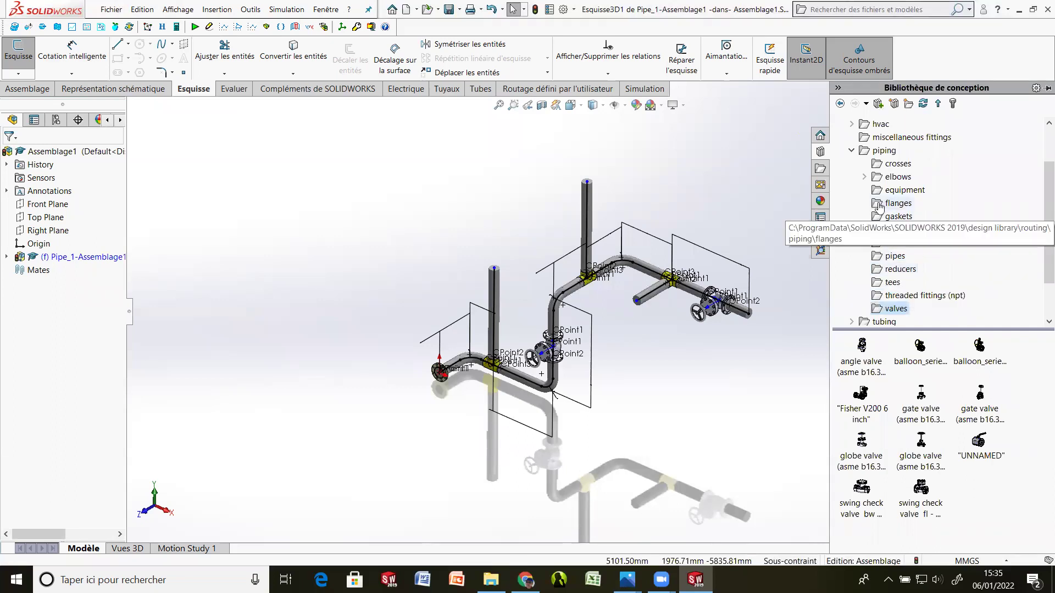
pyautogui.click(879, 275)
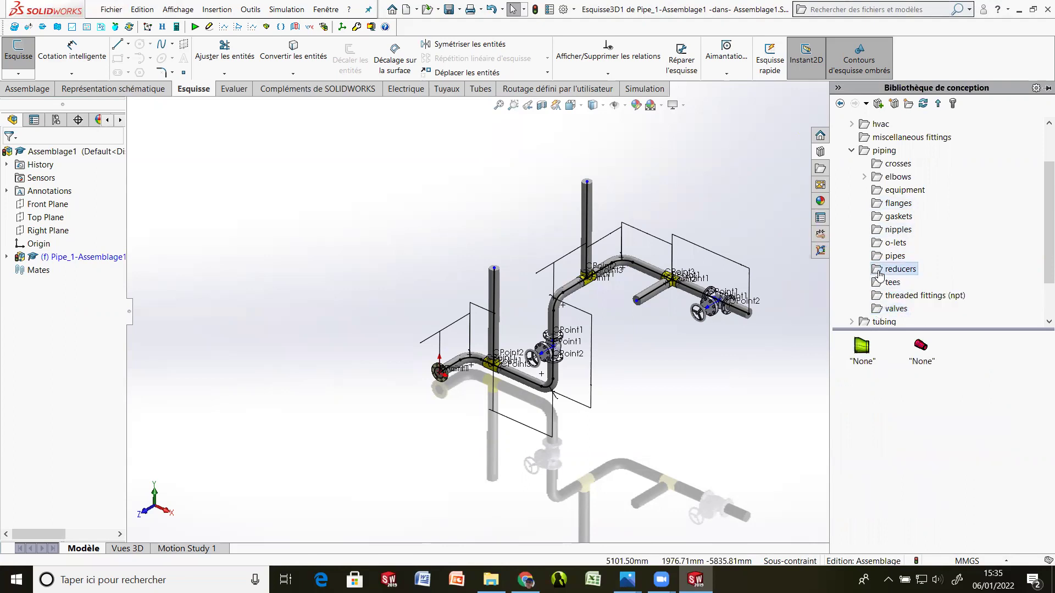
pyautogui.click(921, 352)
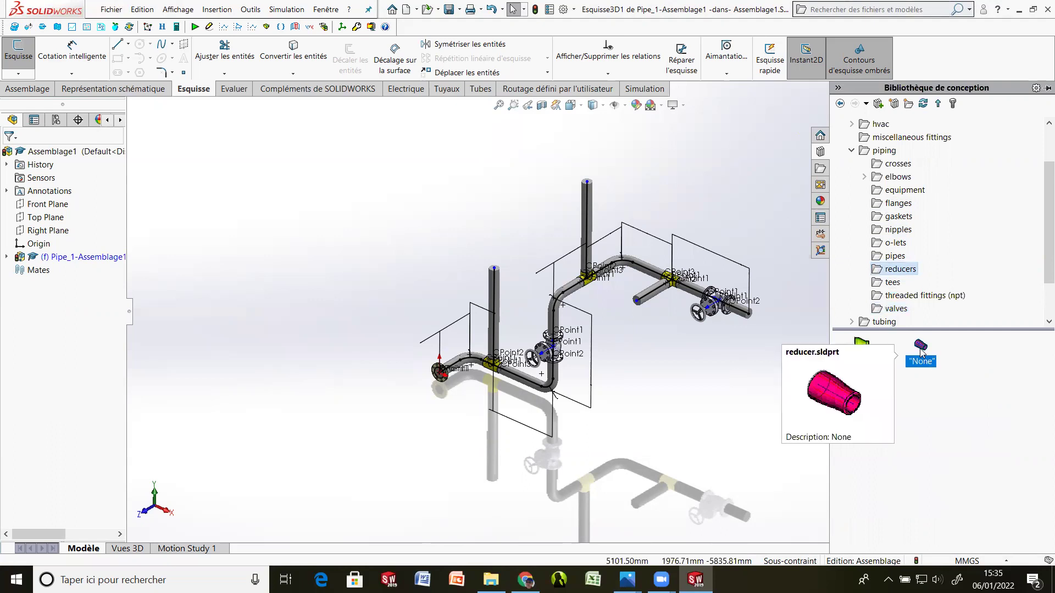
pyautogui.moveTo(921, 351); pyautogui.dragTo(637, 305)
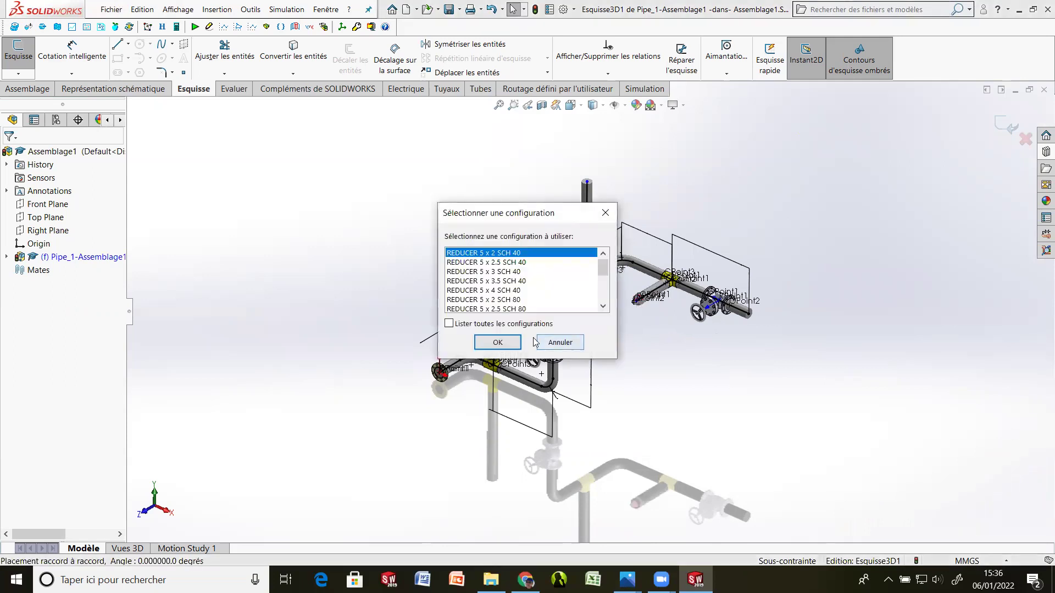
pyautogui.click(498, 342)
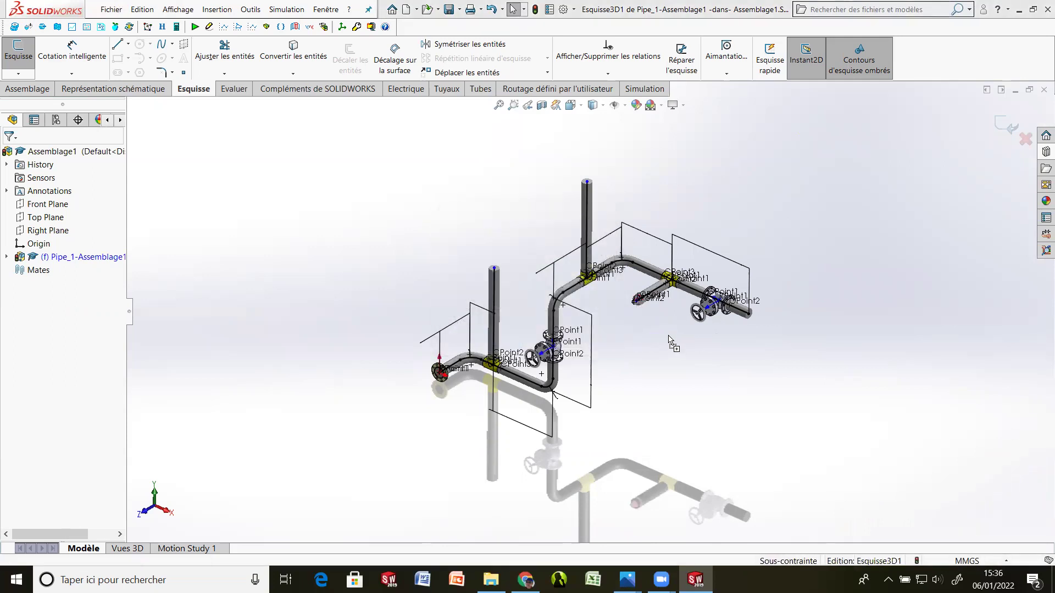
pyautogui.scroll(-5, 668, 335)
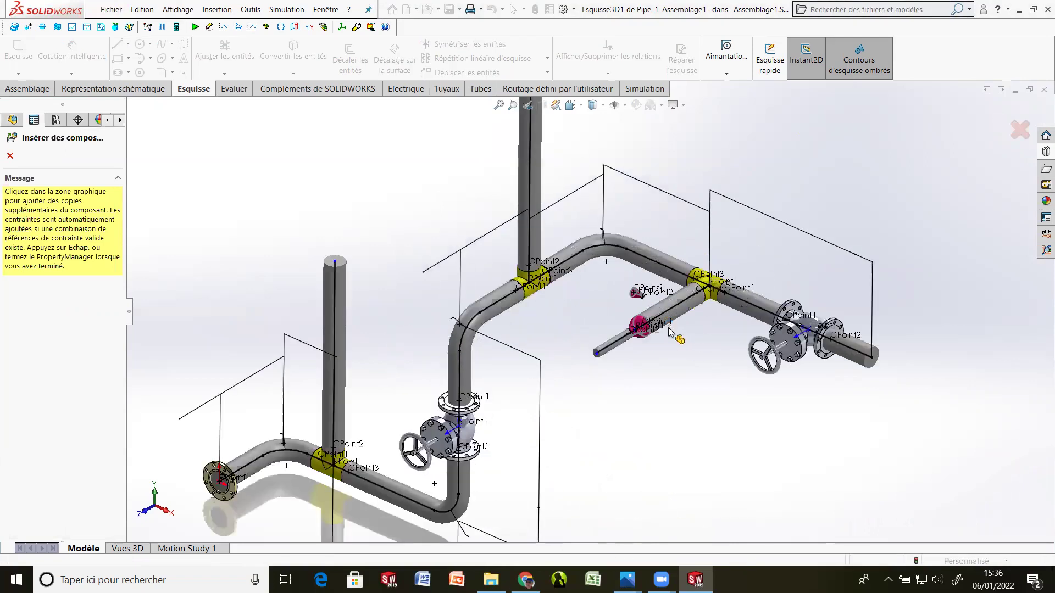
pyautogui.scroll(-2, 659, 343)
pyautogui.press('Escape')
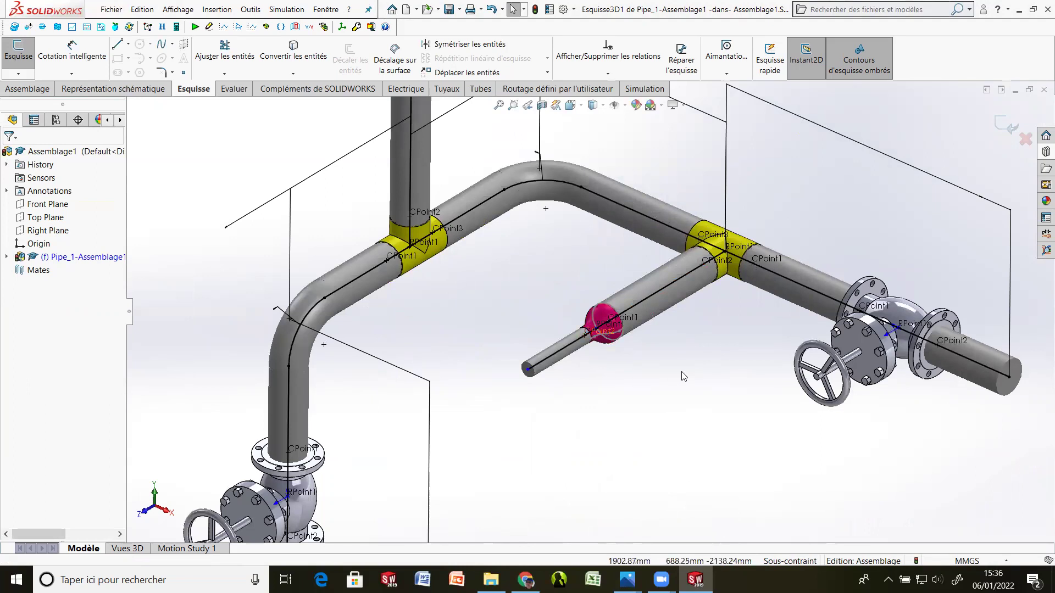
pyautogui.scroll(2, 577, 341)
pyautogui.scroll(3, 683, 377)
pyautogui.scroll(4, 622, 372)
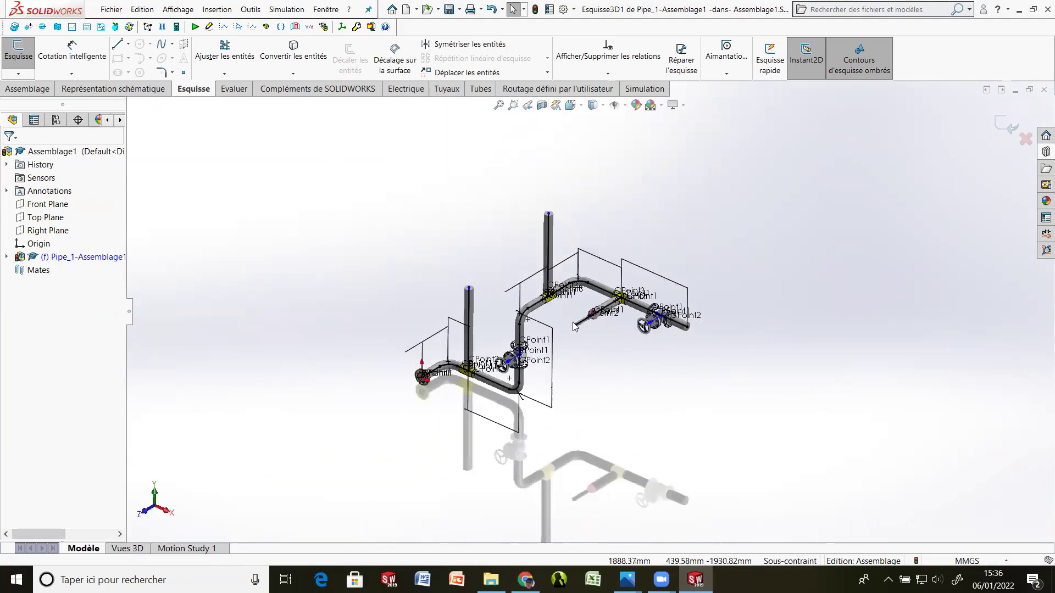
pyautogui.scroll(-4, 501, 310)
pyautogui.scroll(4, 476, 239)
pyautogui.scroll(-2, 458, 248)
pyautogui.scroll(2, 440, 257)
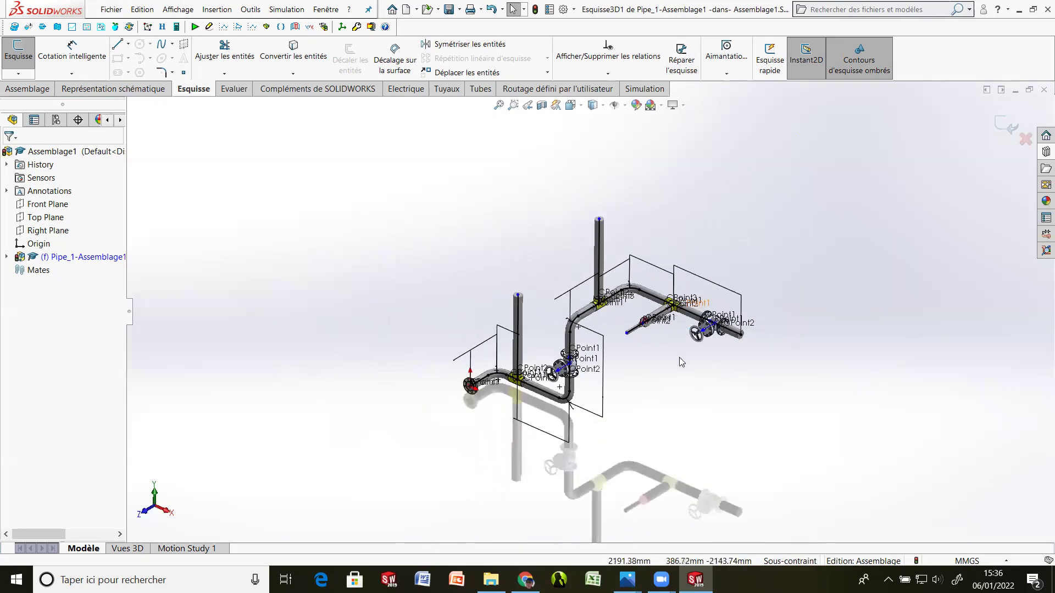
# Step: Sketch a line about 992 mm long upward along Y from the first X-direction run, between the tee and the elbow
pyautogui.scroll(-2, 714, 367)
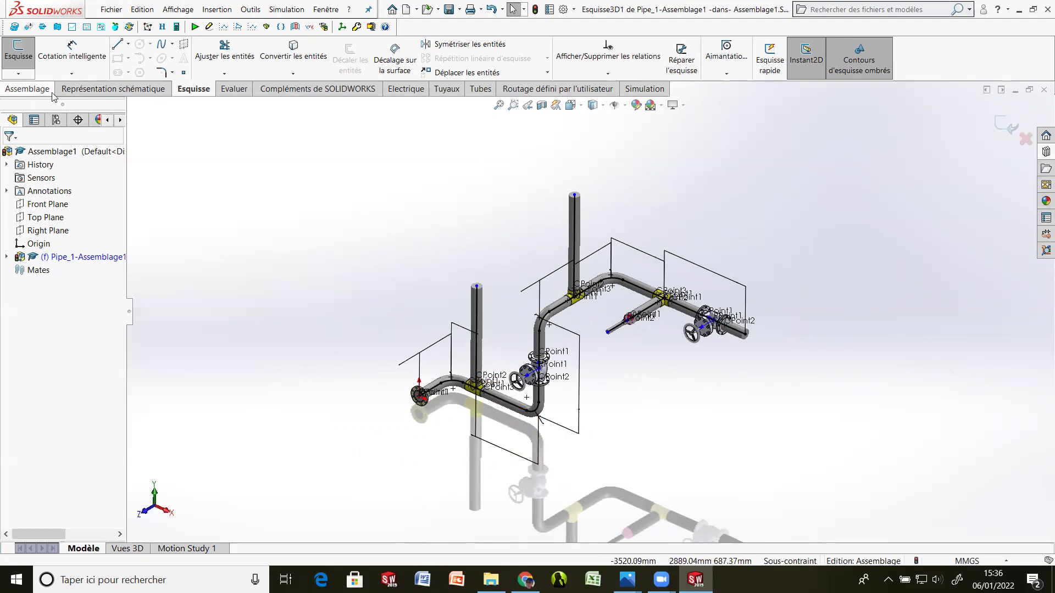
pyautogui.click(118, 45)
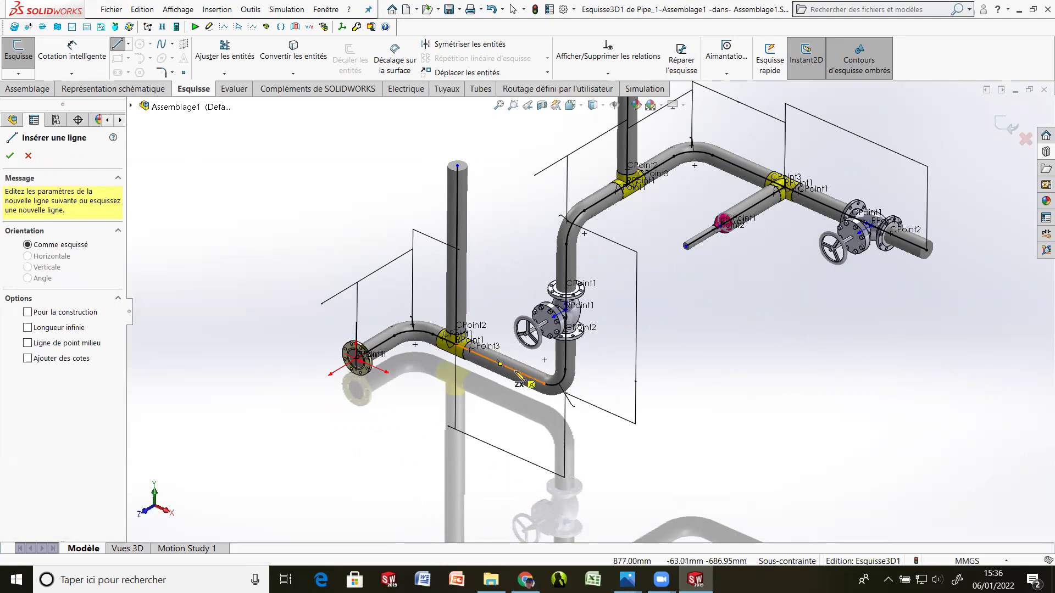
pyautogui.click(507, 370)
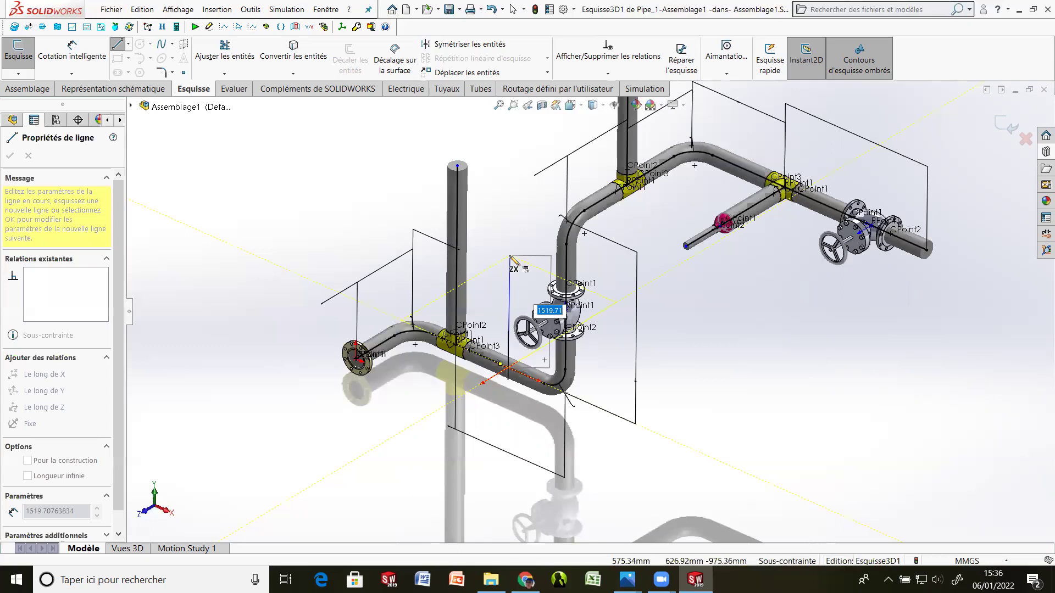
pyautogui.press('Escape')
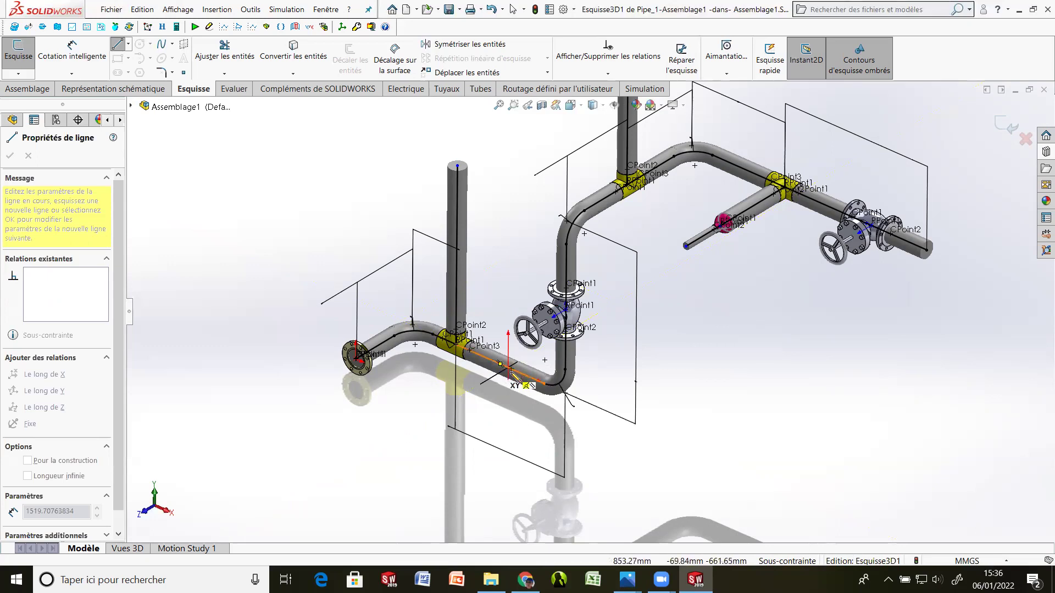
pyautogui.click(509, 369)
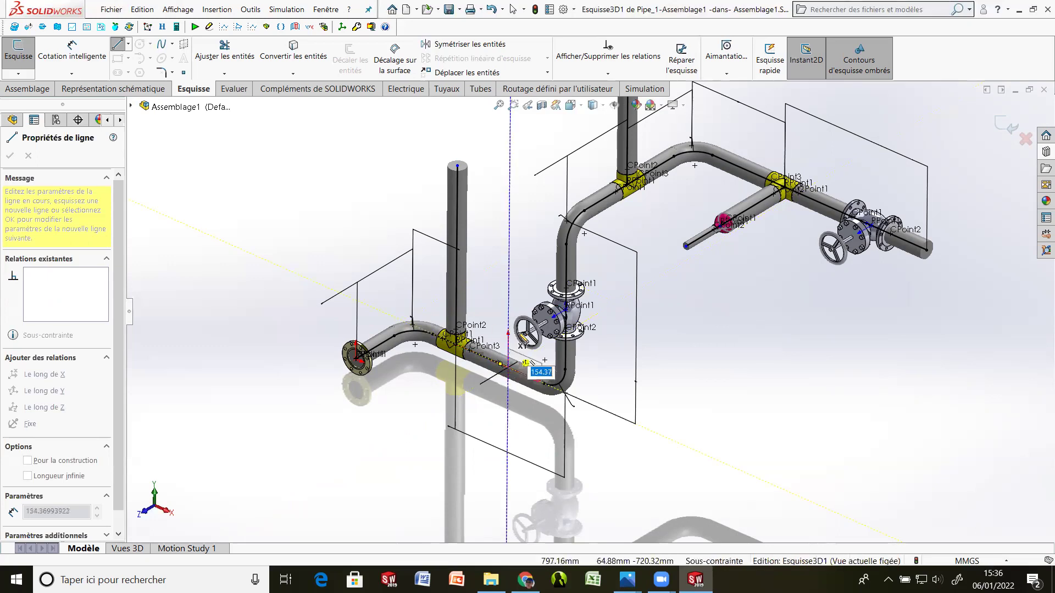
pyautogui.doubleClick(509, 246)
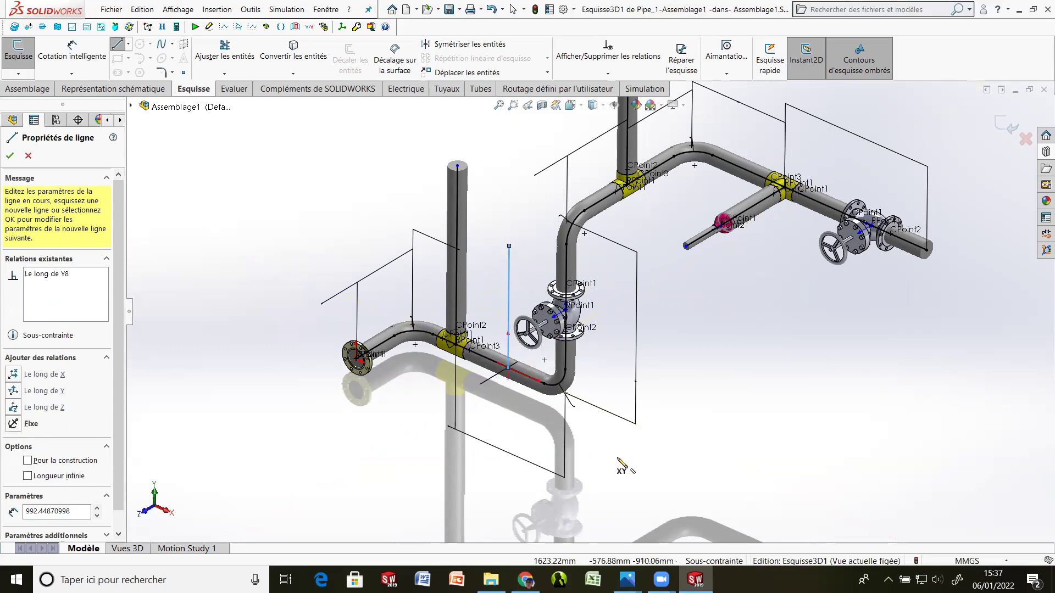
pyautogui.press('Escape')
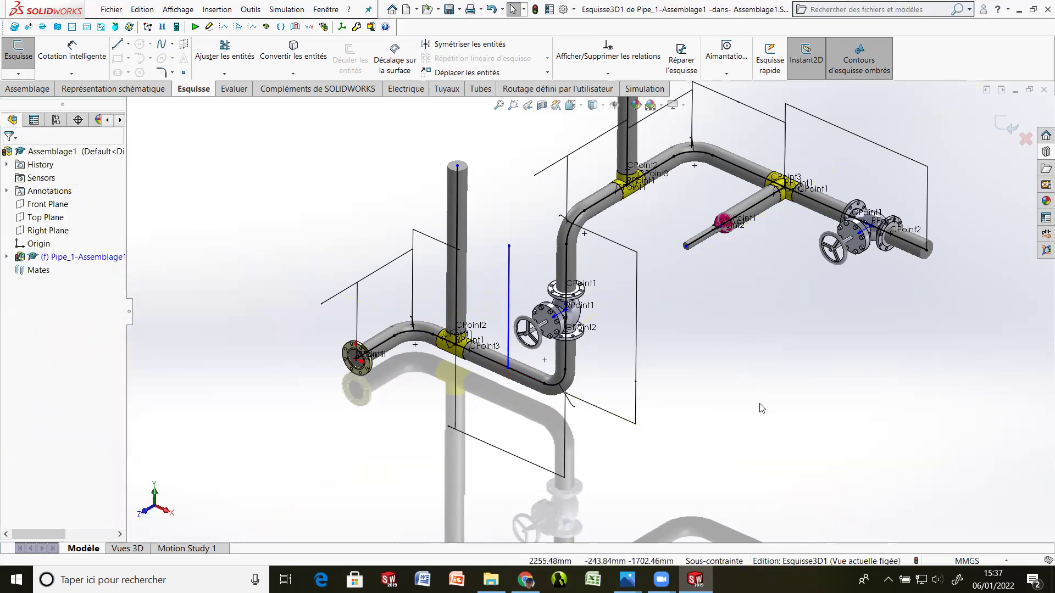
# Step: Place slip on weld flanges, starting with Slip On Flange 150-NPS5, on the free ends of both vertical branches and the last X-direction run
pyautogui.click(1038, 238)
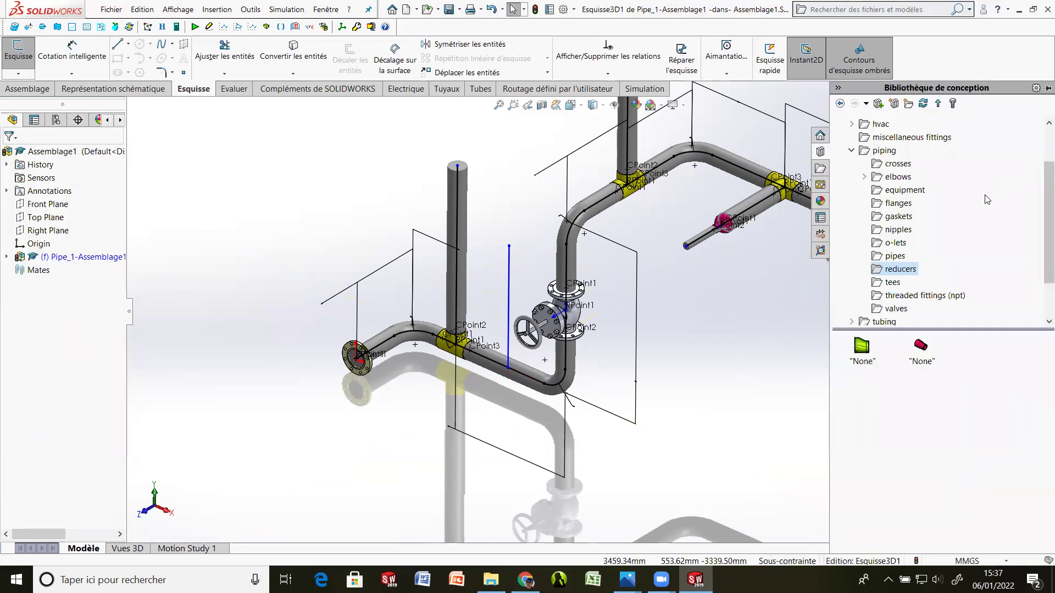
pyautogui.click(896, 203)
pyautogui.click(860, 350)
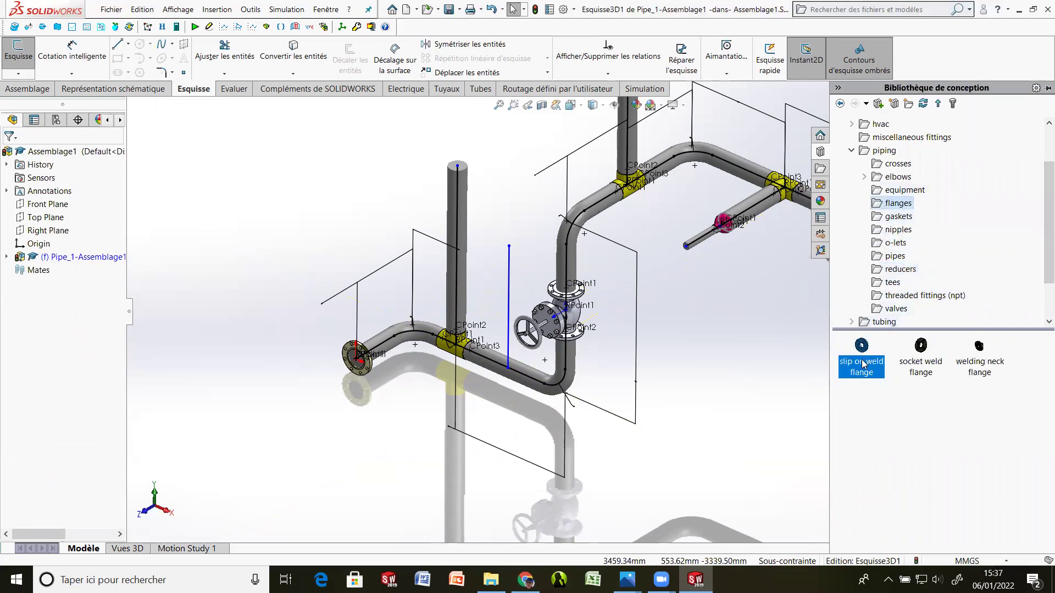
pyautogui.moveTo(862, 348); pyautogui.dragTo(750, 295)
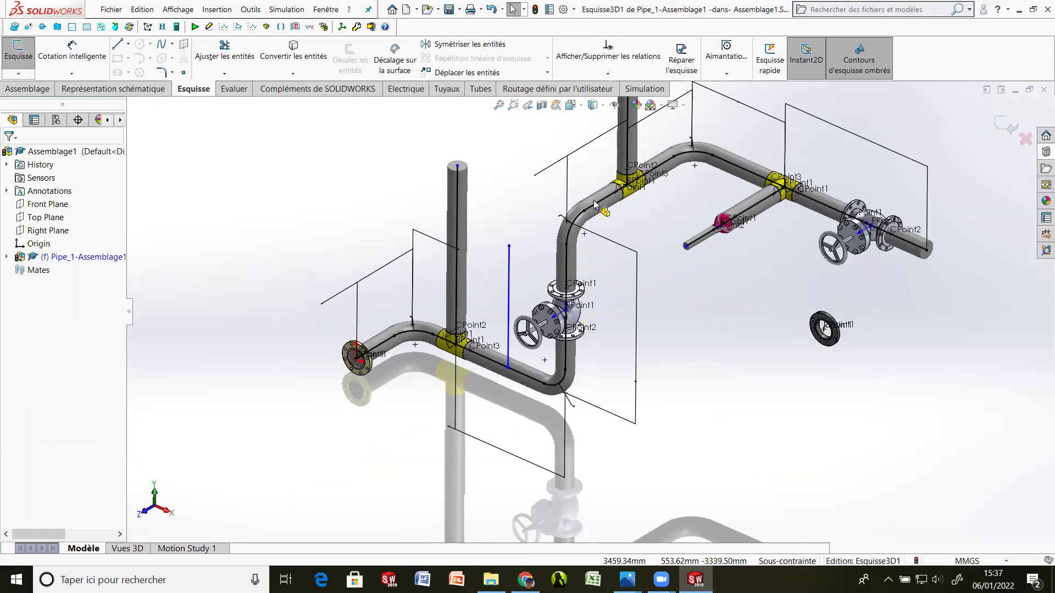
pyautogui.moveTo(493, 161); pyautogui.dragTo(461, 170)
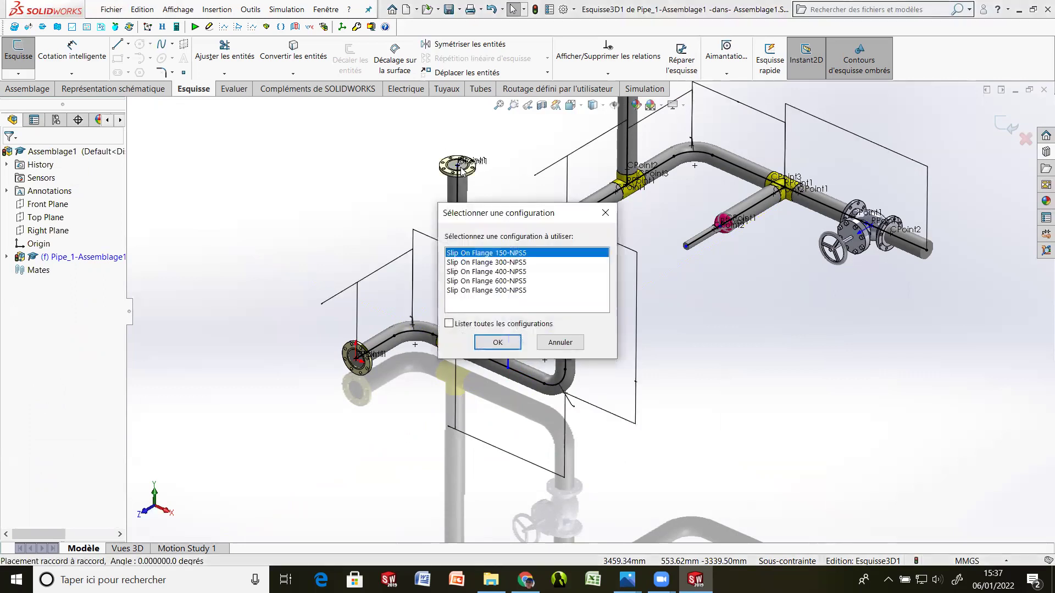
pyautogui.click(497, 342)
pyautogui.click(927, 255)
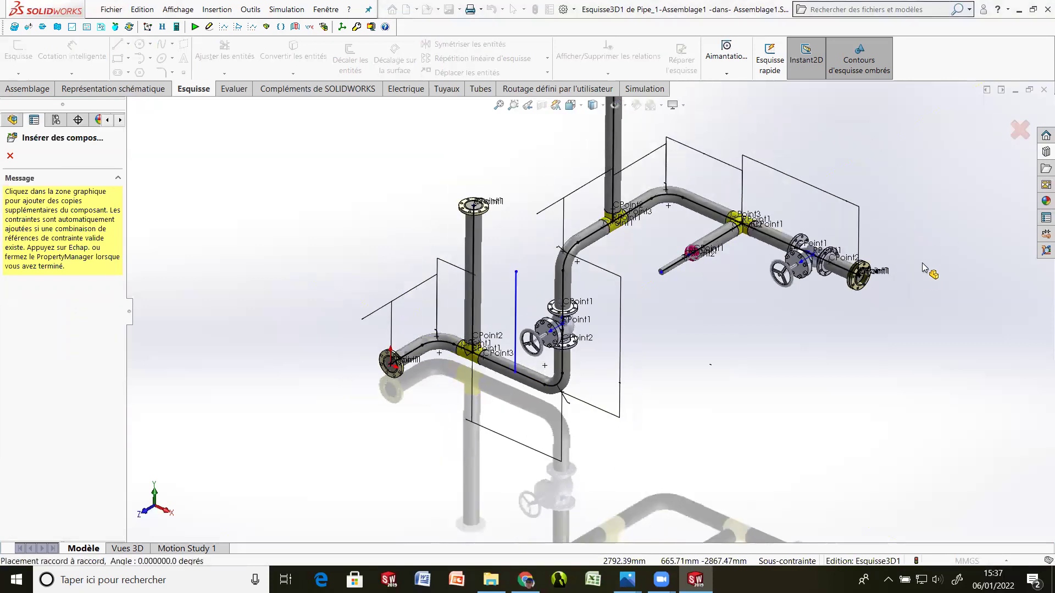
pyautogui.scroll(4, 546, 387)
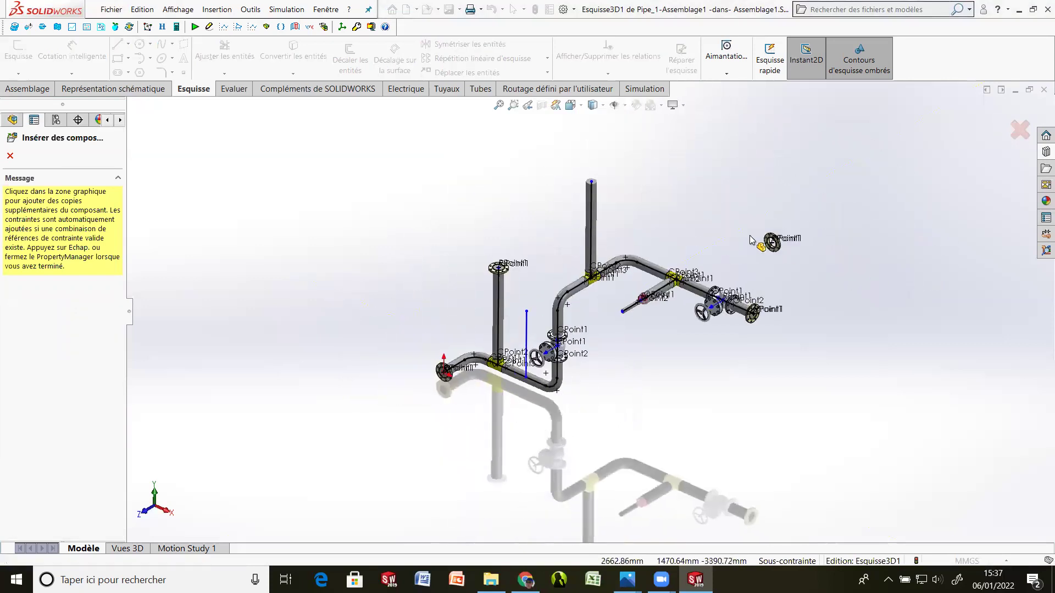
pyautogui.click(592, 182)
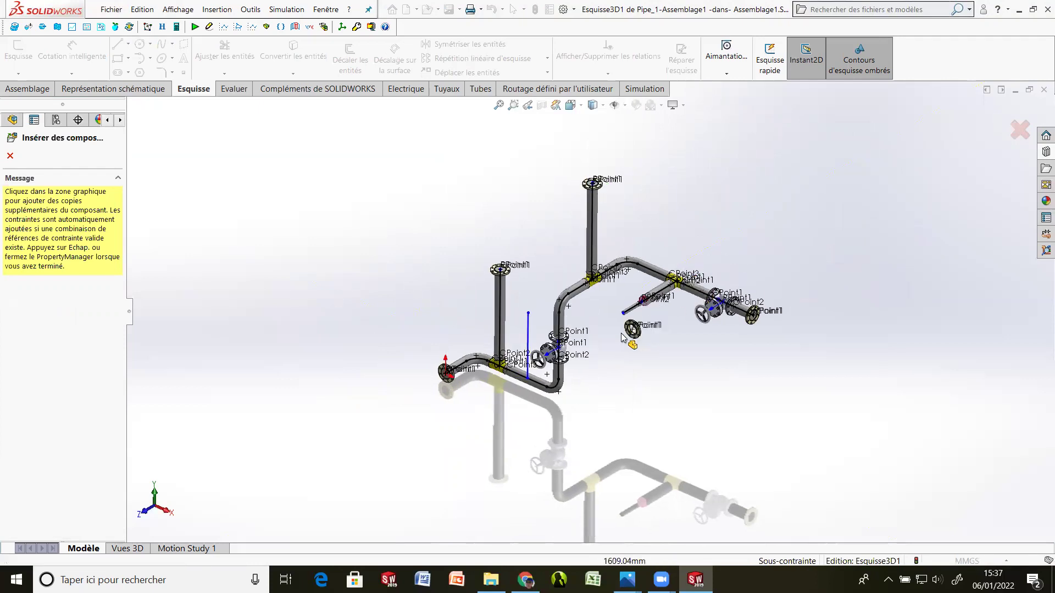
# Step: Place a Slip On Flange 150-NPS2 on the free end of the small pipe after the reducer
pyautogui.scroll(-5, 621, 316)
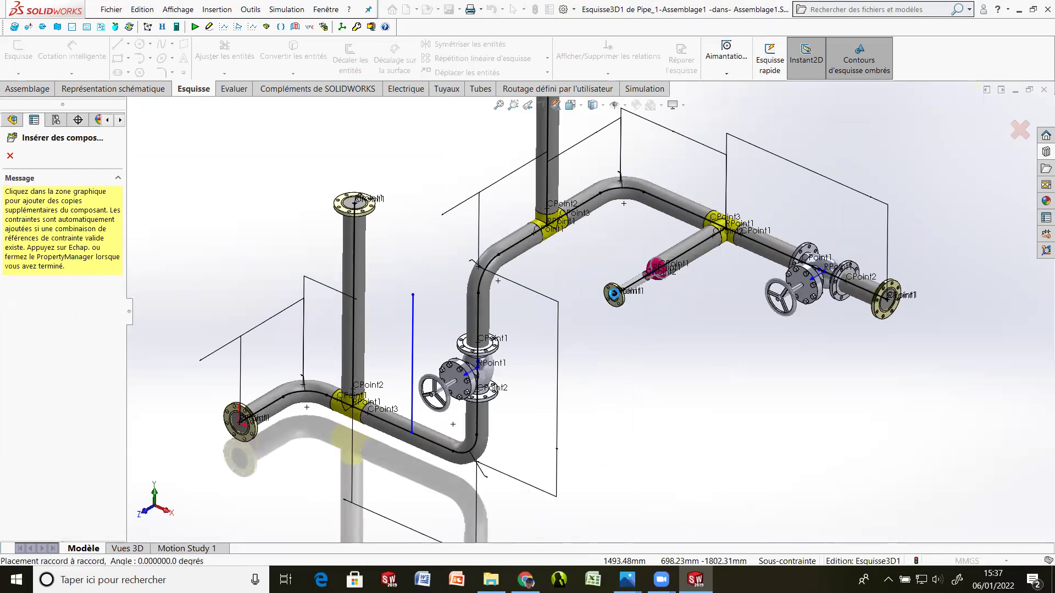
pyautogui.click(604, 307)
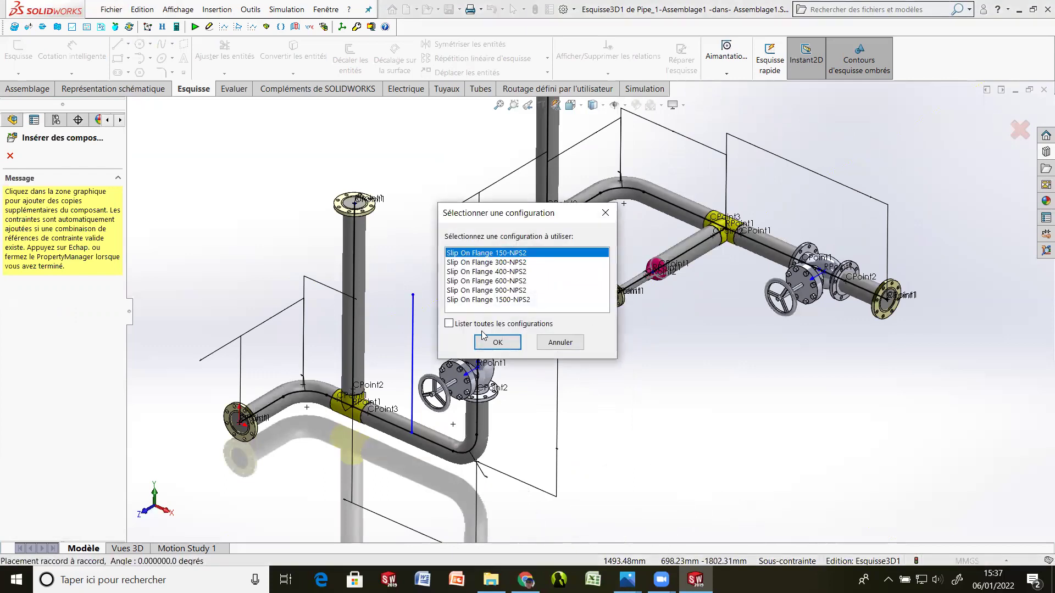
pyautogui.click(500, 343)
pyautogui.scroll(4, 648, 315)
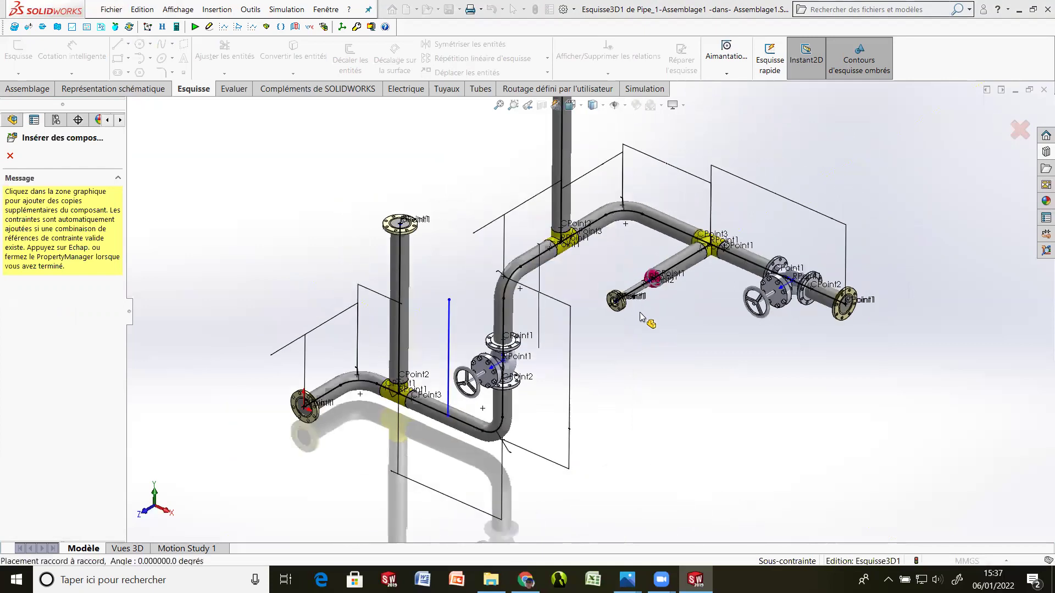
pyautogui.scroll(-4, 620, 294)
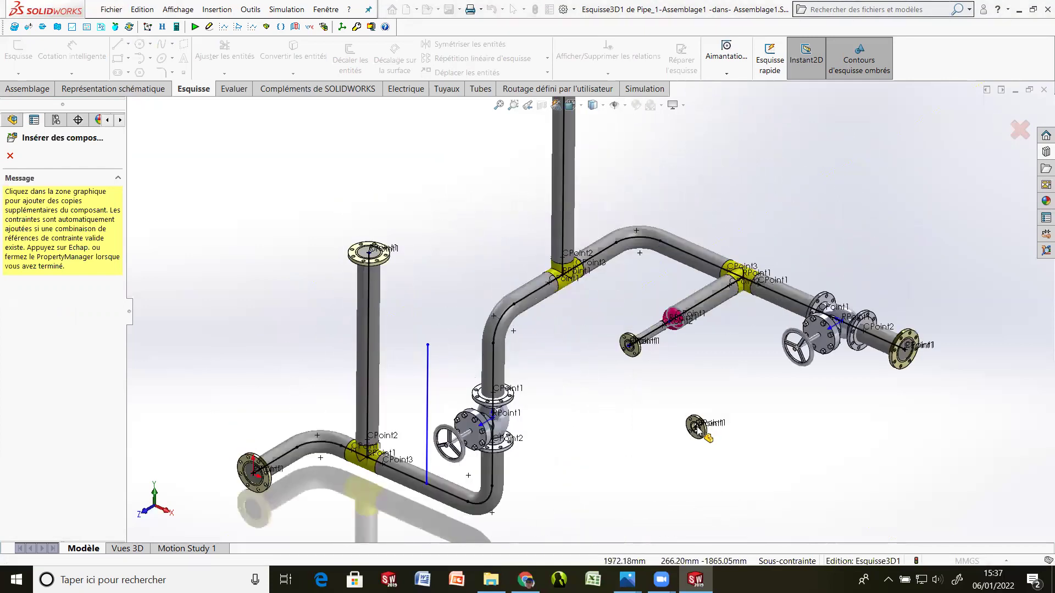
pyautogui.press('Escape')
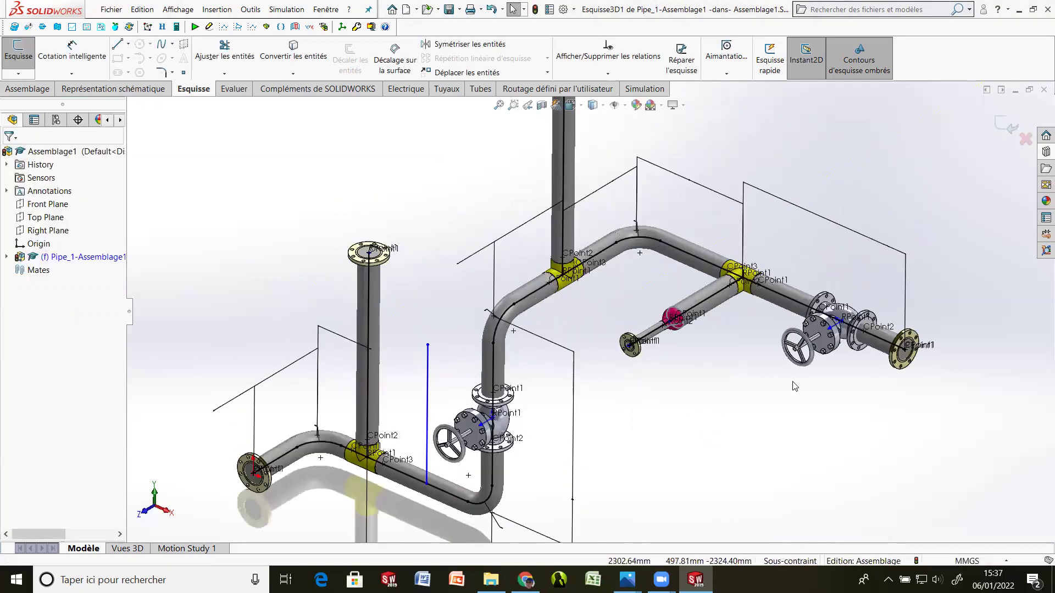
# Step: Place a slip on weld flange, configuration Slip On Flange 150-NPS5, on the outlet side of the valve in the last X-direction run
pyautogui.click(1045, 167)
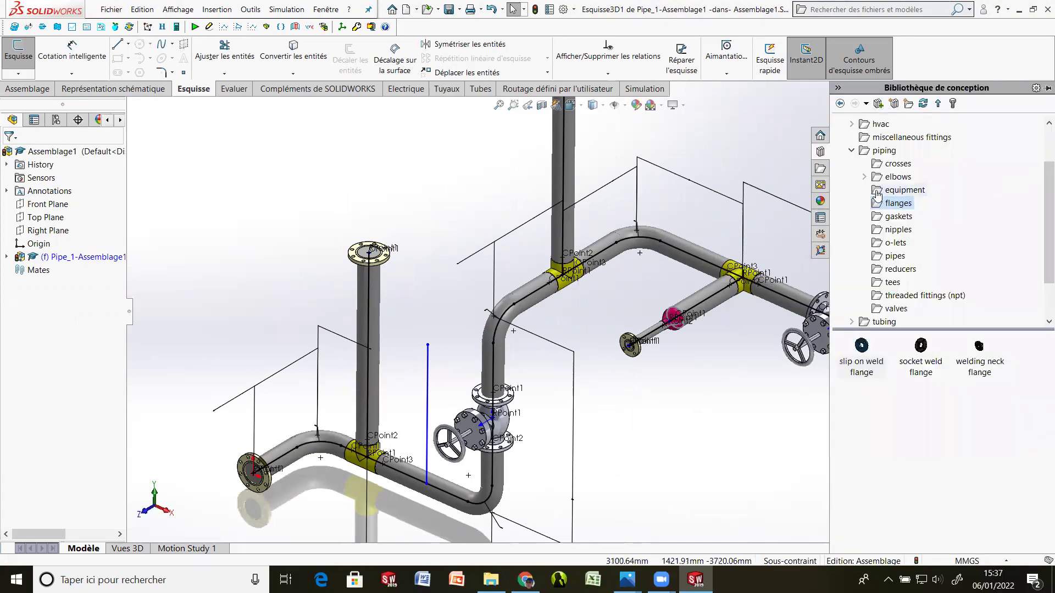
pyautogui.moveTo(861, 347)
pyautogui.mouseDown()
pyautogui.moveTo(804, 371)
pyautogui.moveTo(845, 367)
pyautogui.moveTo(862, 329)
pyautogui.mouseUp()
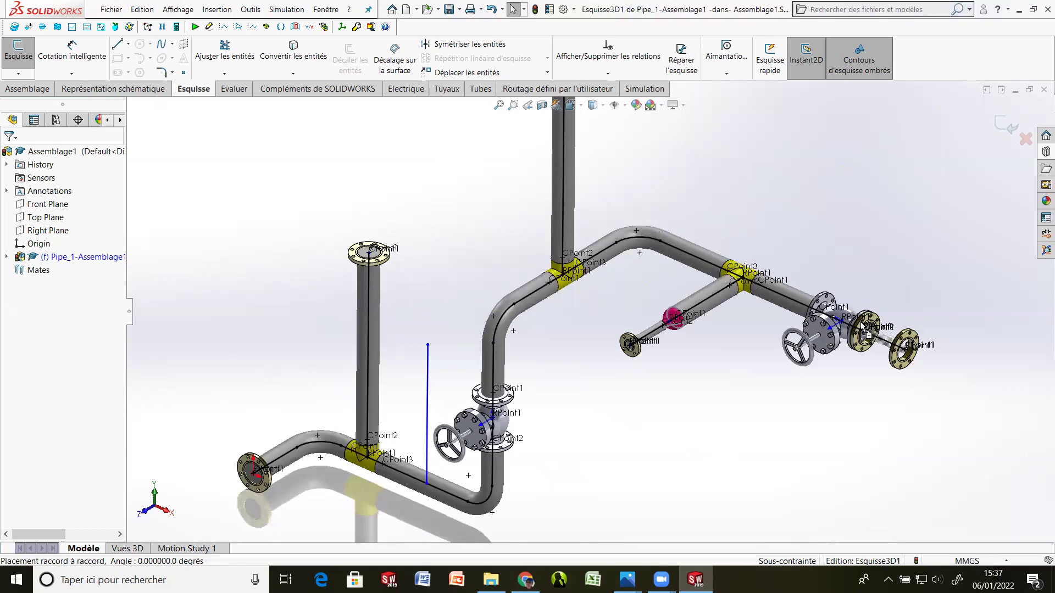
pyautogui.moveTo(862, 328); pyautogui.dragTo(862, 327)
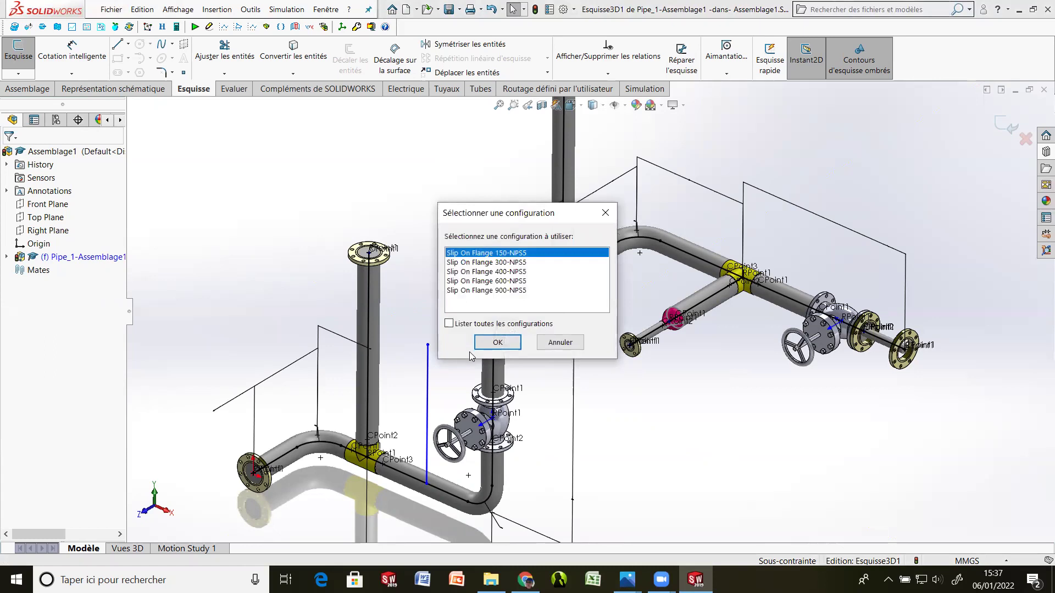
pyautogui.click(497, 342)
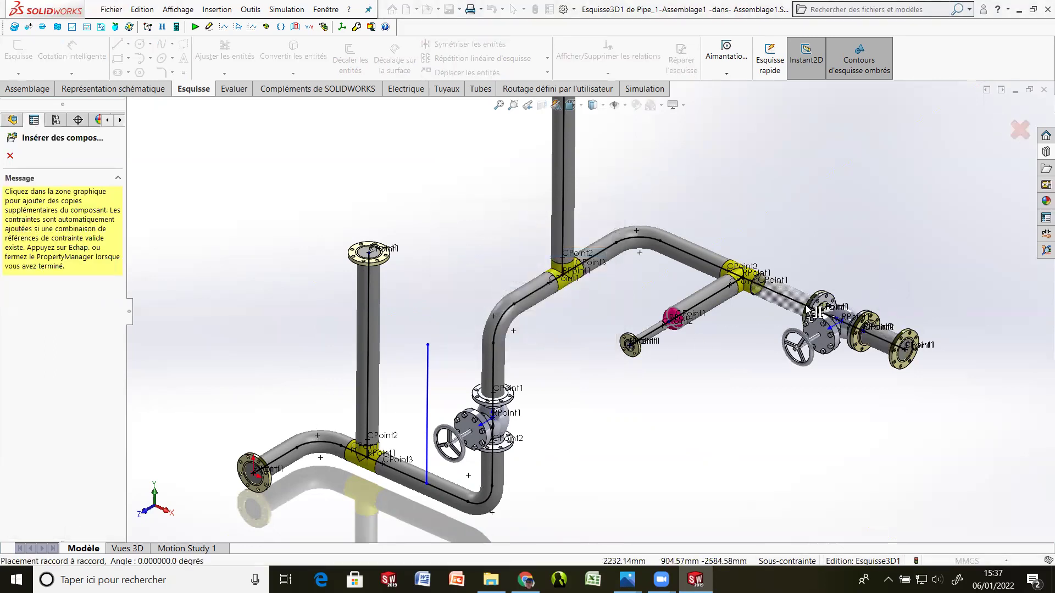
# Step: Place further copies of the flange on the other side of that valve and on both ends of the vertical globe valve
pyautogui.scroll(5, 616, 282)
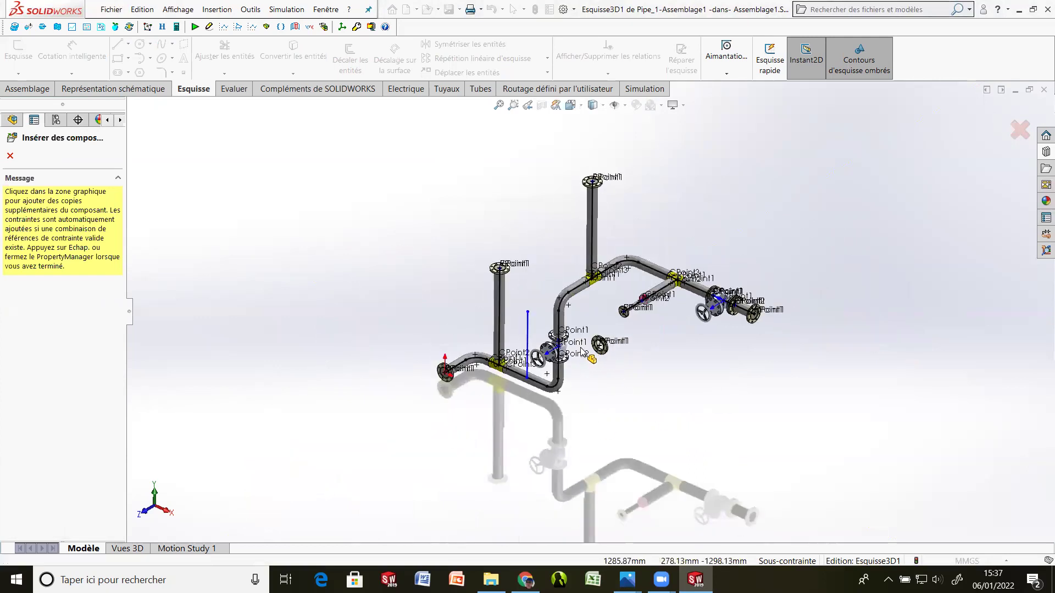
pyautogui.scroll(-3, 583, 351)
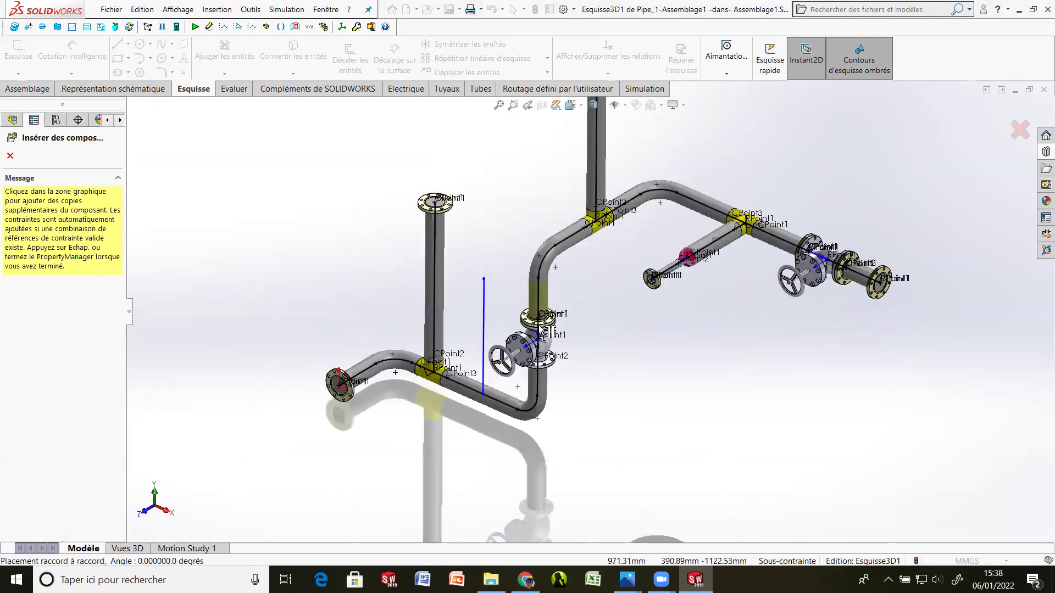
pyautogui.scroll(2, 550, 341)
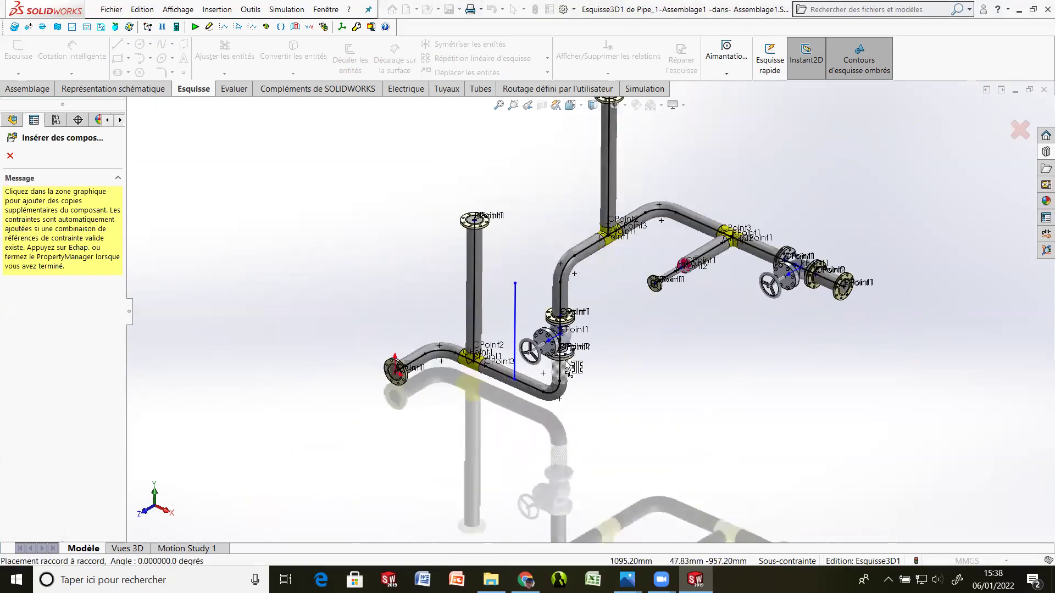
pyautogui.scroll(-3, 569, 365)
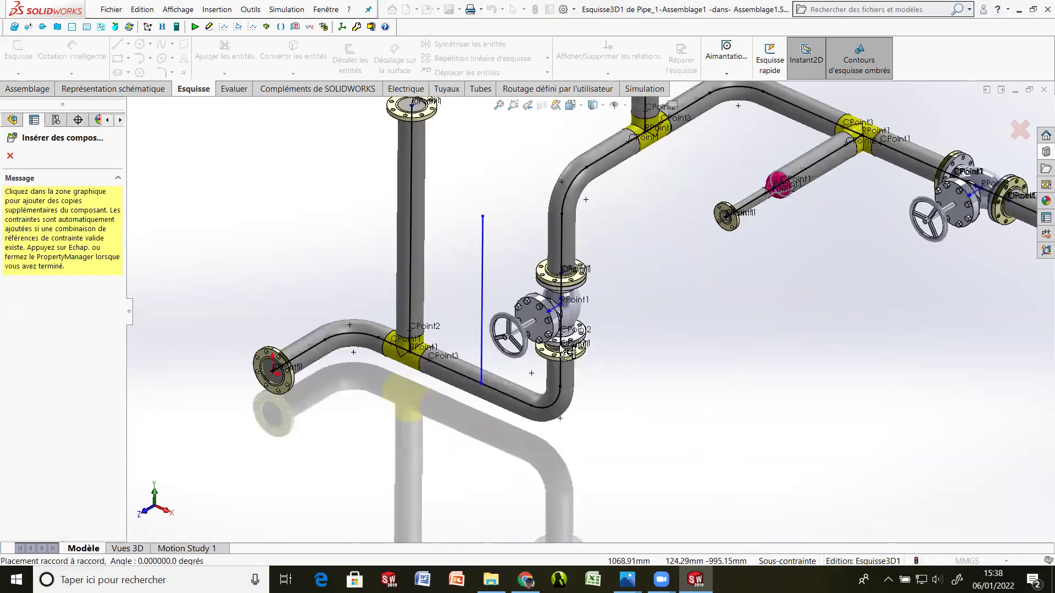
pyautogui.scroll(2, 563, 365)
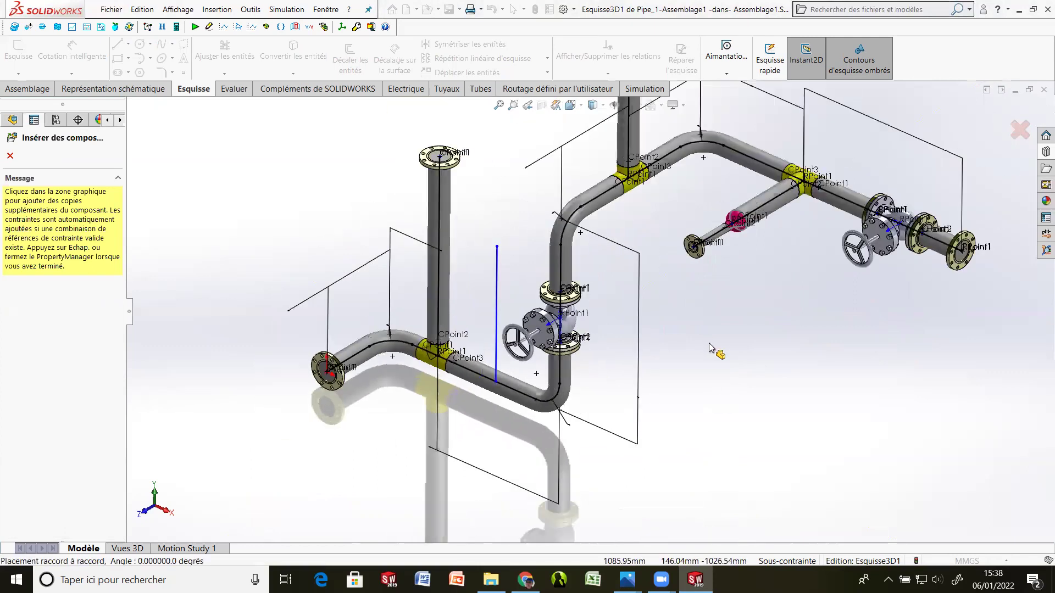
# Step: Place another copy of the flange on the free upper end of the short vertical line and end component insertion
pyautogui.scroll(3, 710, 347)
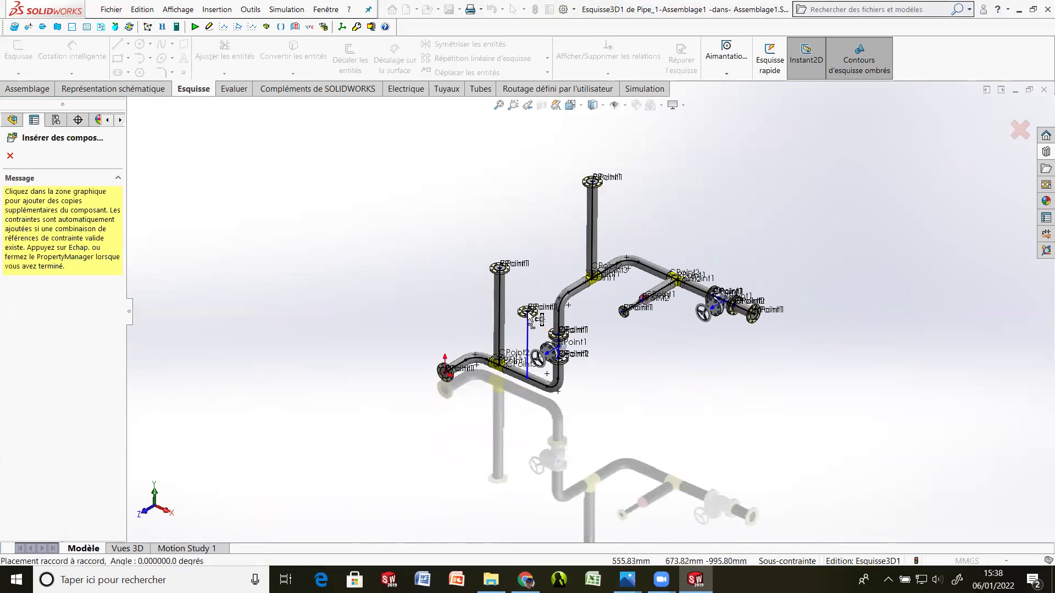
pyautogui.click(530, 318)
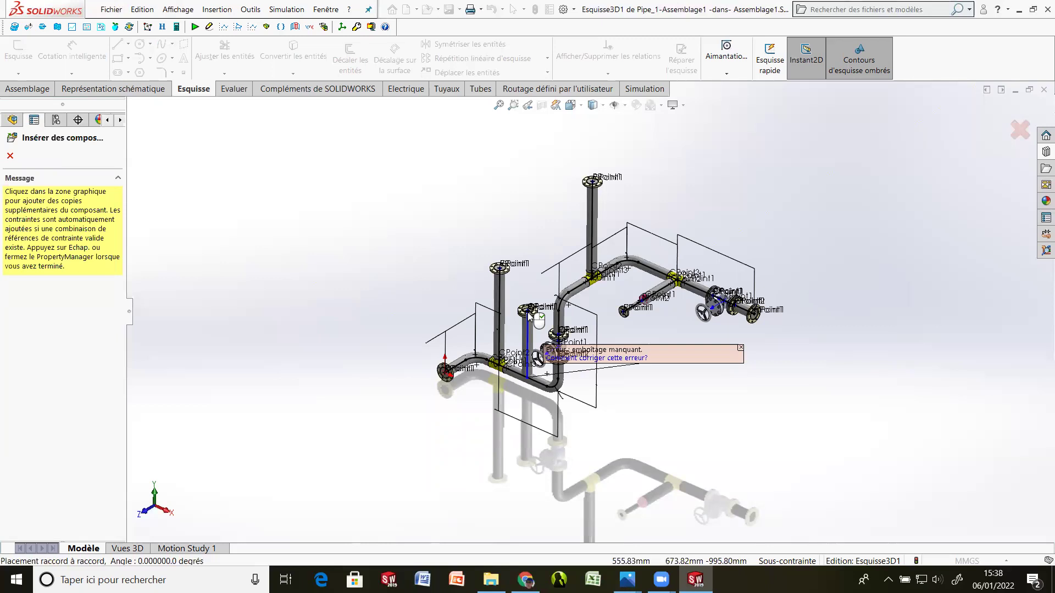
pyautogui.press('Escape')
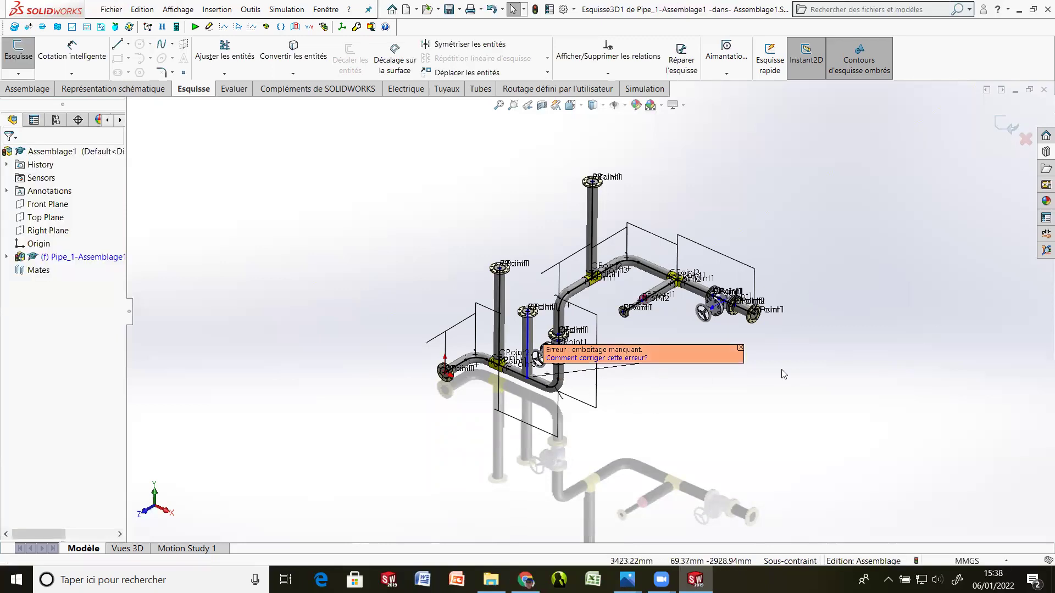
# Step: Add a penetration at the point where the short vertical branch meets the first X-direction run
pyautogui.scroll(-3, 532, 283)
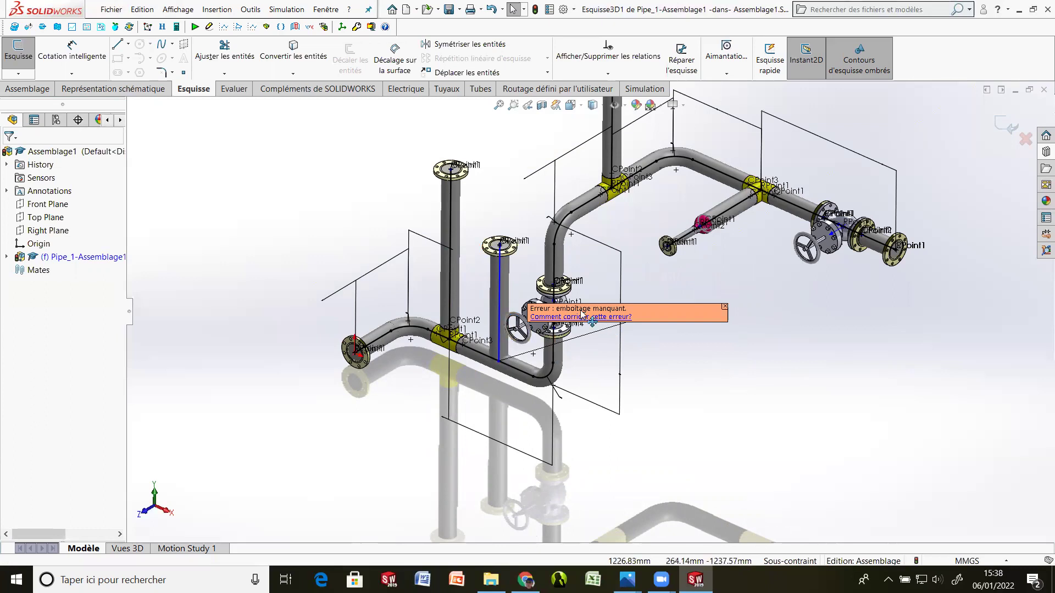
pyautogui.rightClick(499, 363)
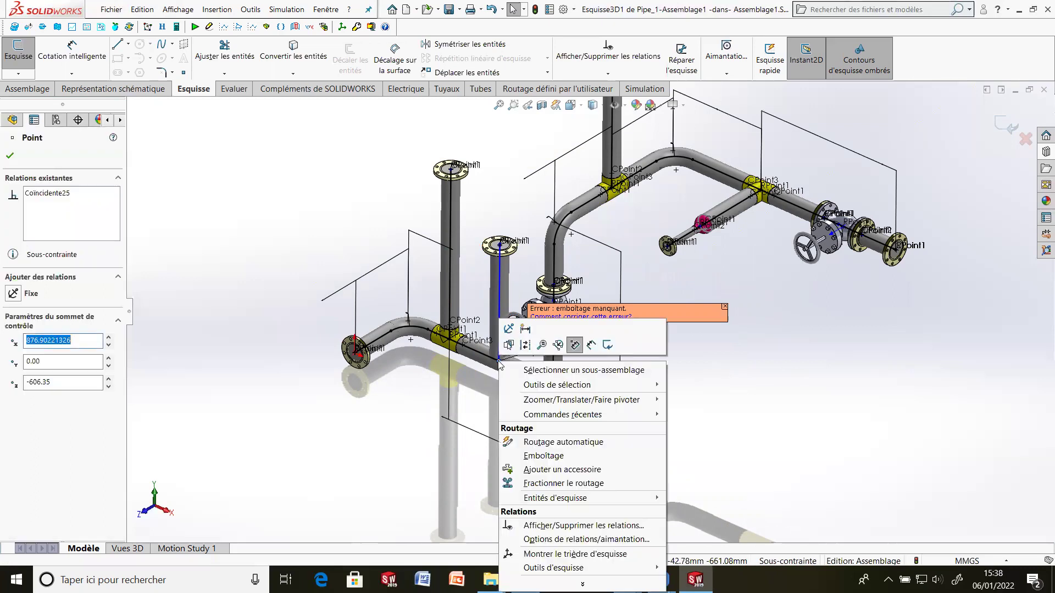
pyautogui.click(548, 458)
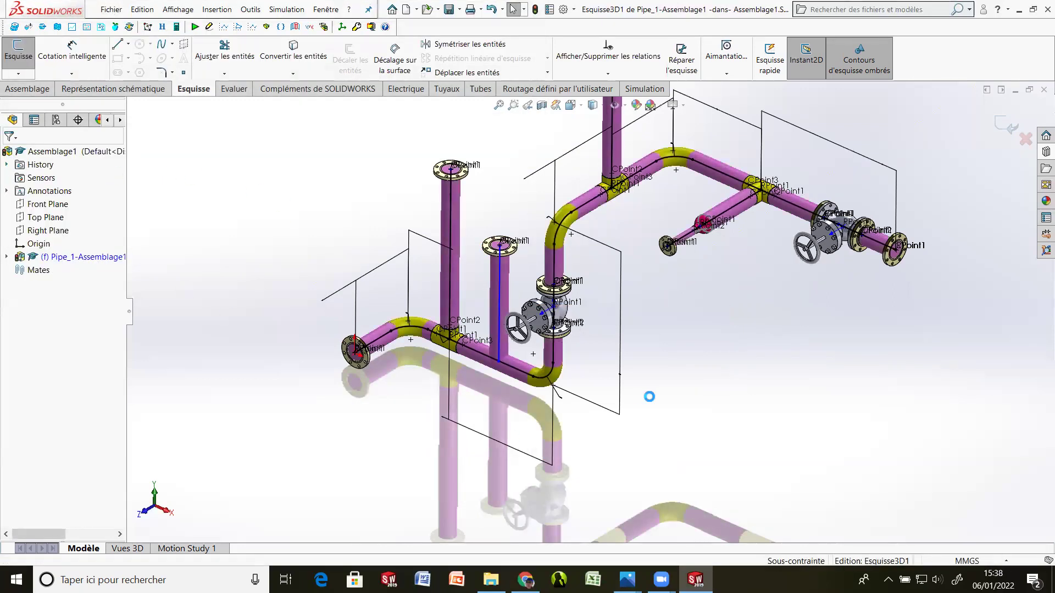
# Step: Insert the centrifugal pump from the piping equipment library onto the flange at the end of the last X-direction run
pyautogui.scroll(-3, 502, 384)
pyautogui.scroll(5, 530, 355)
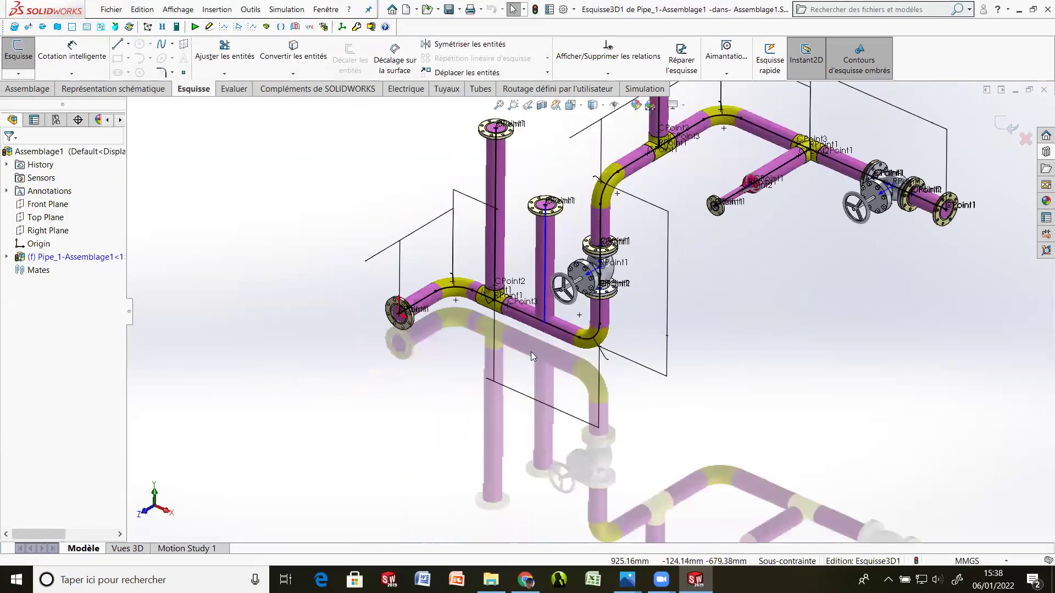
pyautogui.scroll(3, 738, 325)
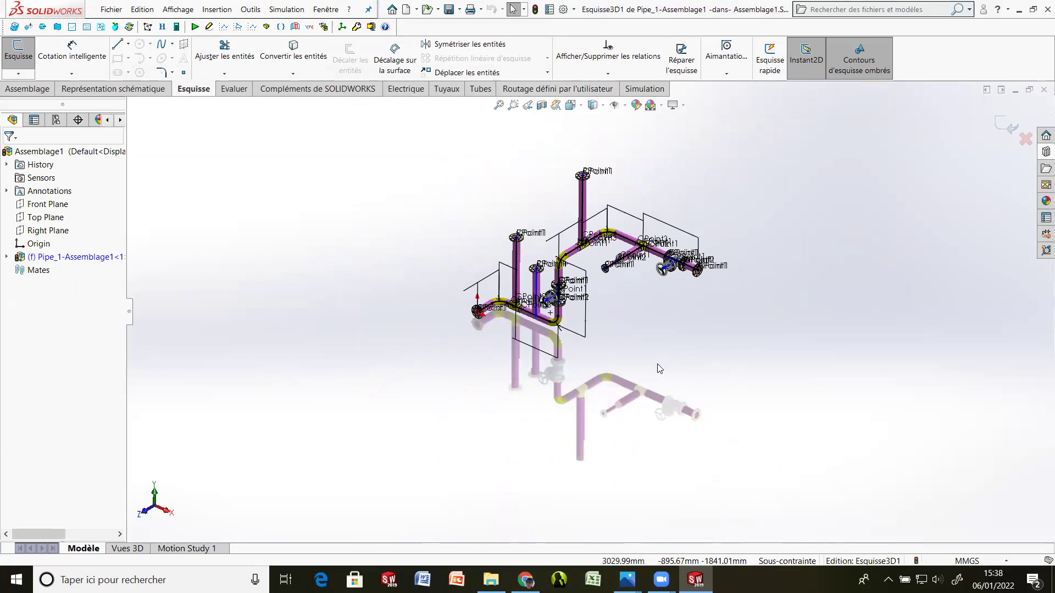
pyautogui.scroll(-1, 692, 212)
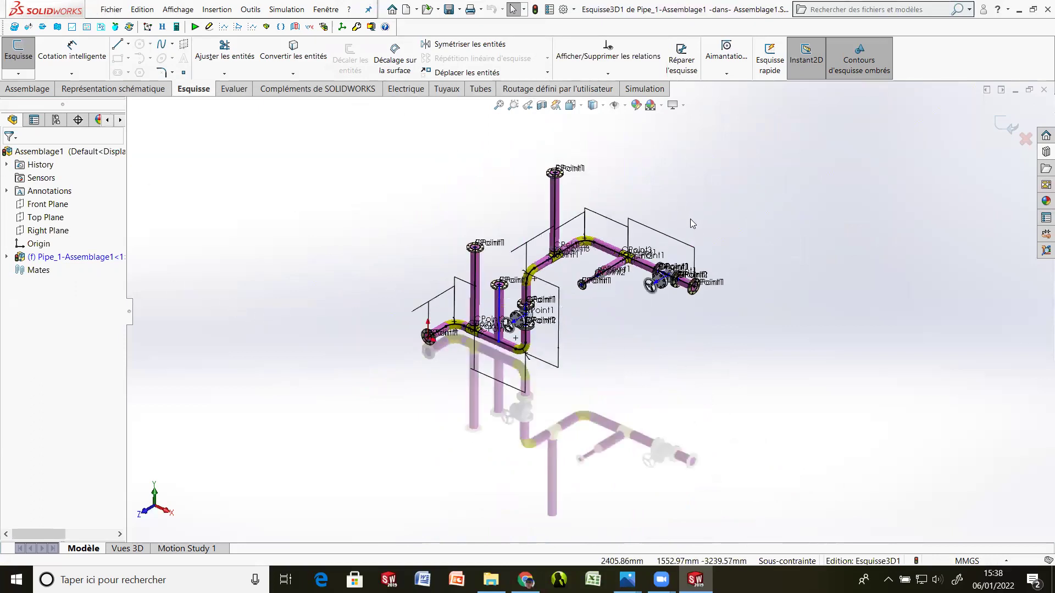
pyautogui.click(1043, 153)
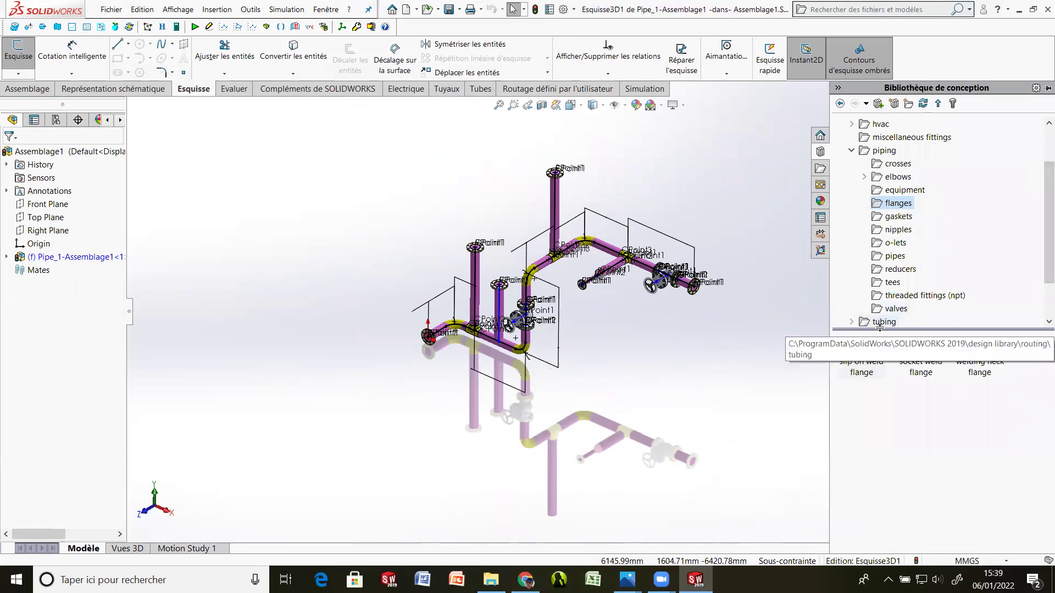
pyautogui.click(883, 192)
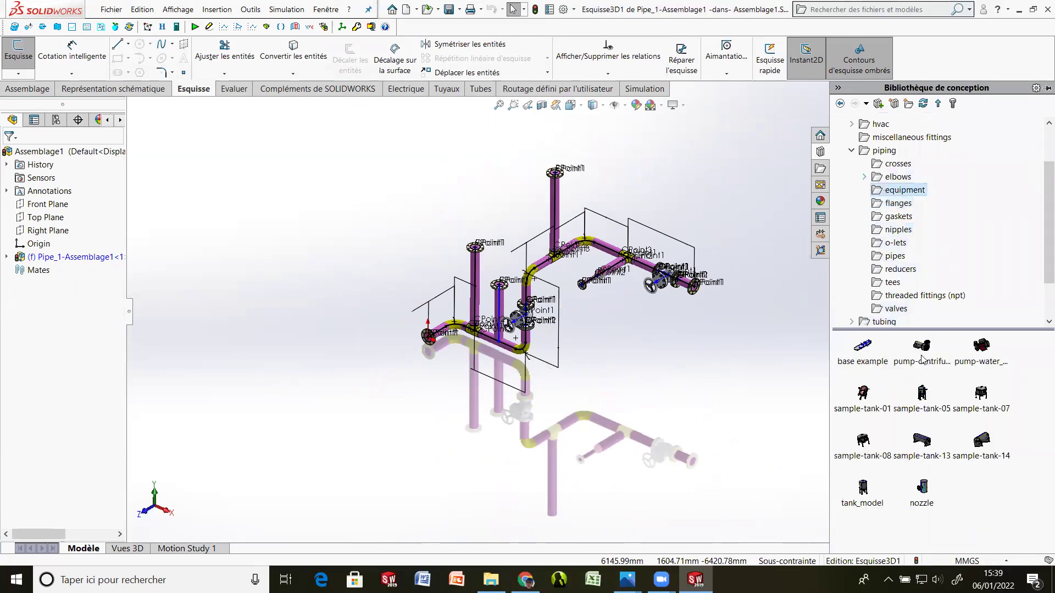
pyautogui.click(923, 352)
pyautogui.moveTo(929, 354)
pyautogui.mouseDown()
pyautogui.moveTo(884, 338)
pyautogui.moveTo(879, 220)
pyautogui.moveTo(726, 307)
pyautogui.moveTo(694, 287)
pyautogui.mouseUp()
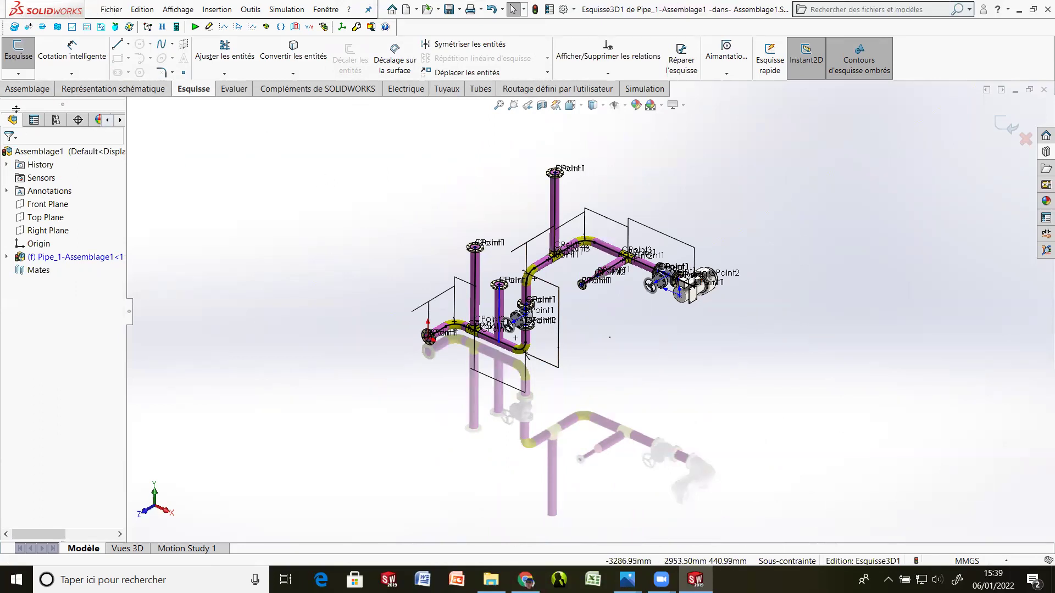
# Step: Leave the route sketch and pipe sub-assembly editing and return to the main assembly
pyautogui.click(27, 90)
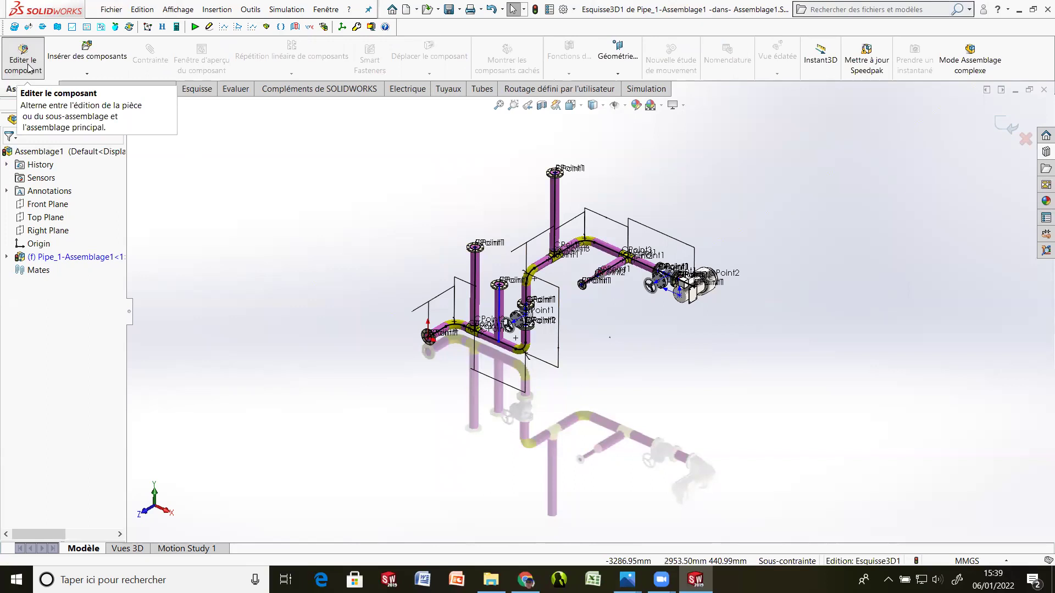
pyautogui.click(27, 68)
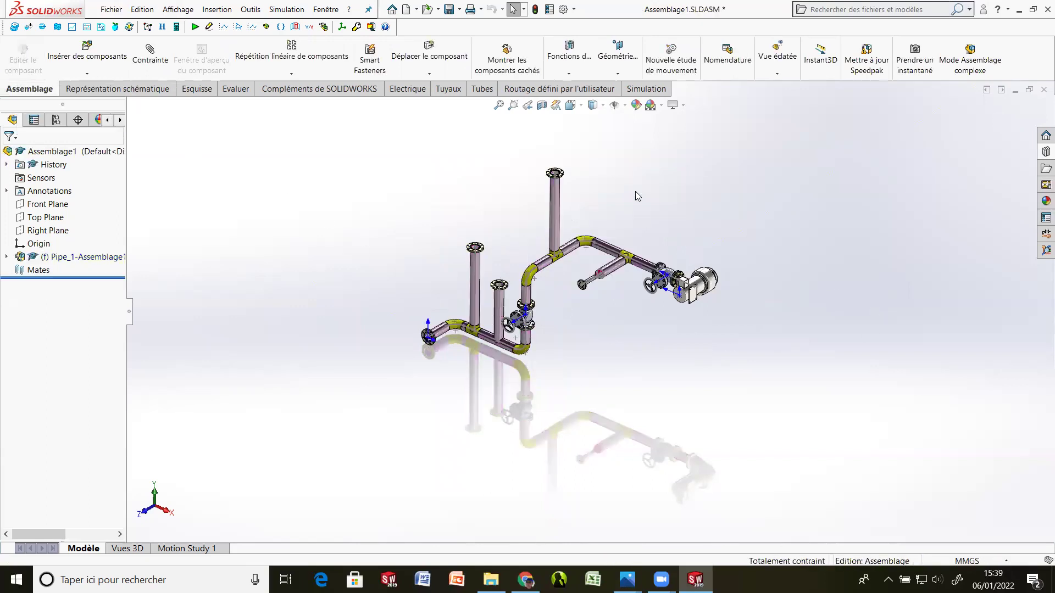
pyautogui.scroll(-2, 670, 190)
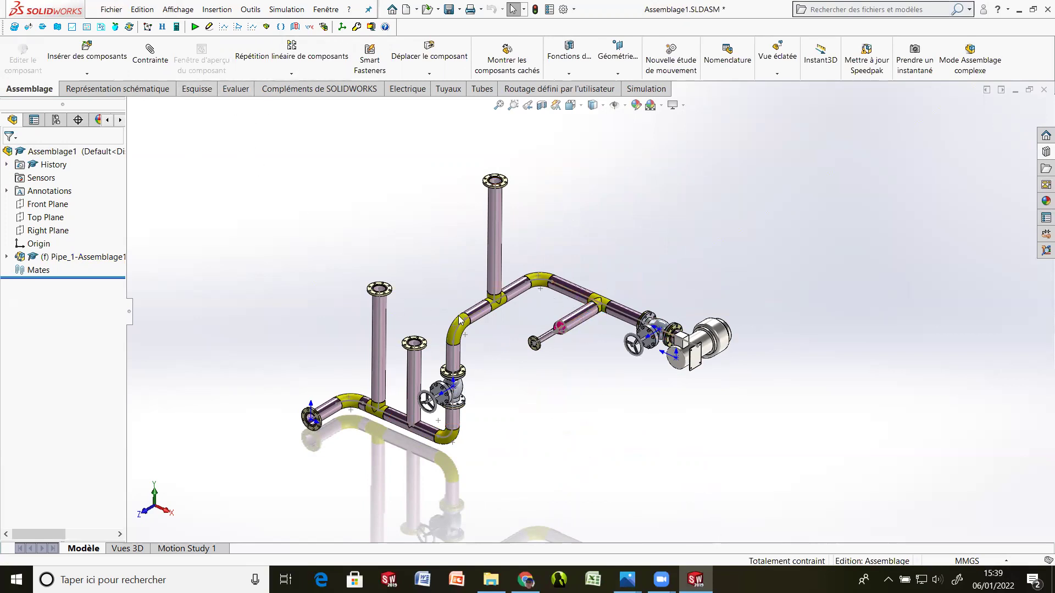
# Step: Hide the sketches and origins in the assembly view
pyautogui.click(185, 12)
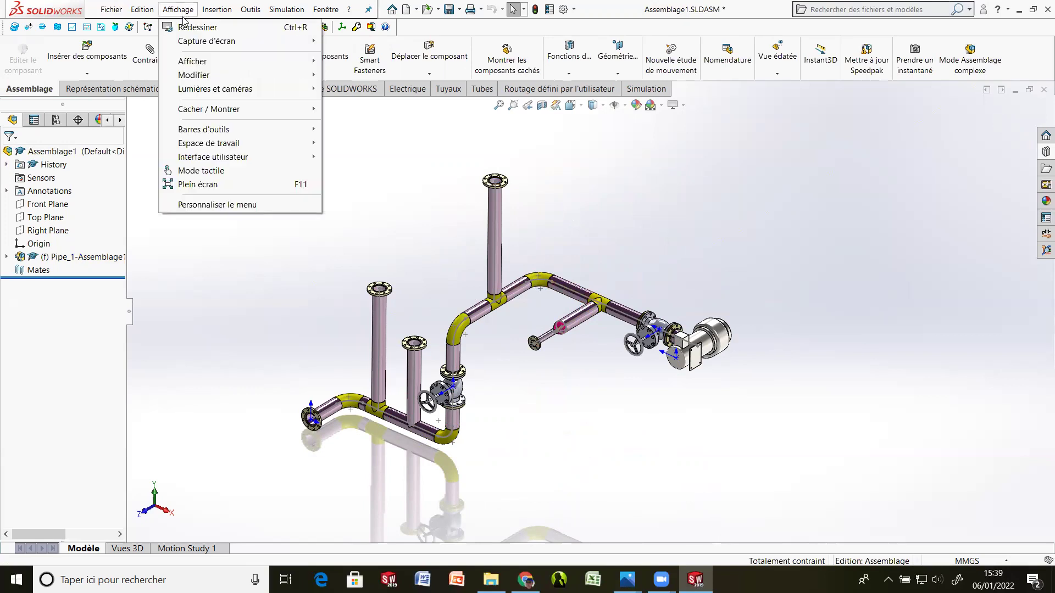
pyautogui.moveTo(286, 109)
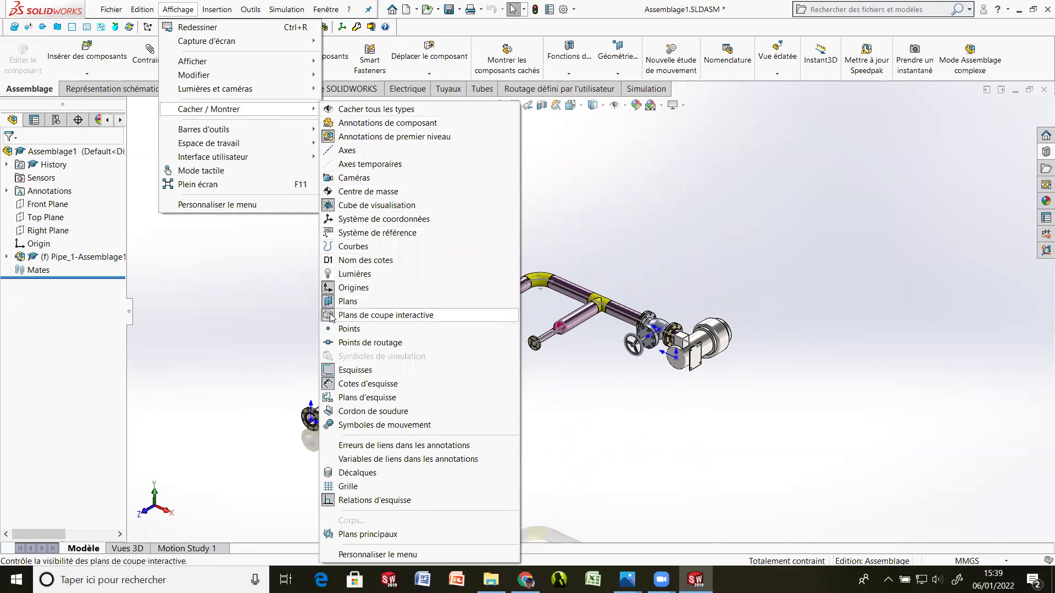
pyautogui.click(352, 369)
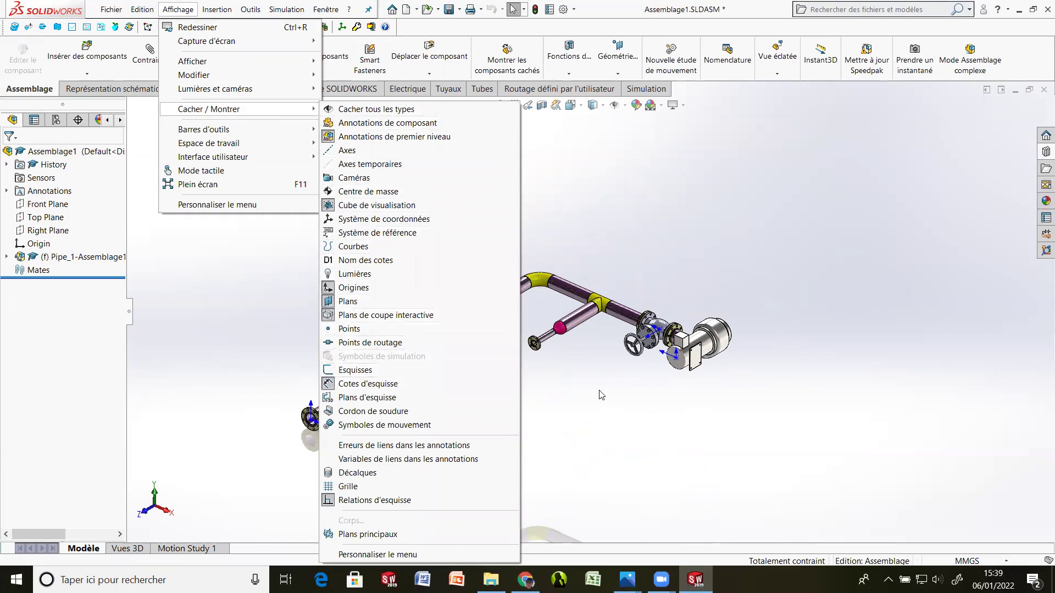
pyautogui.click(328, 287)
pyautogui.click(668, 237)
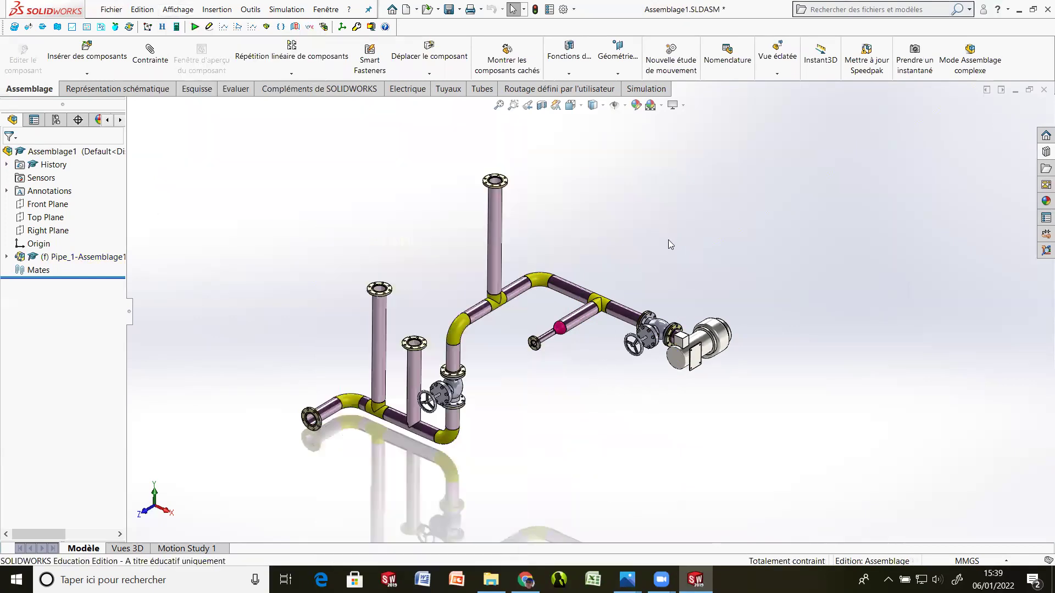
# Step: Try displaying shadows in shaded mode under the piping assembly
pyautogui.scroll(3, 471, 405)
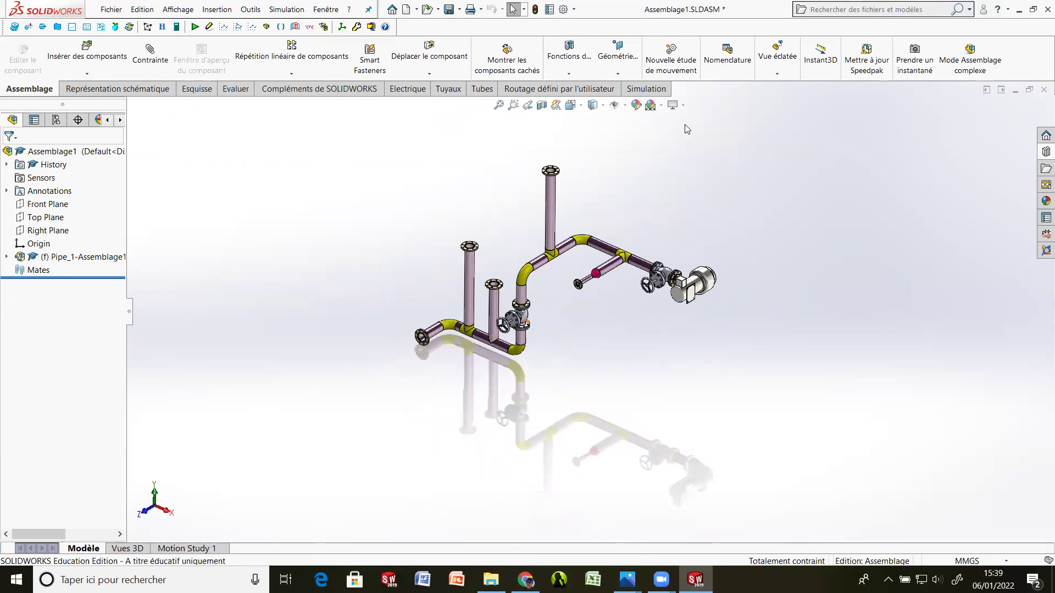
pyautogui.click(683, 105)
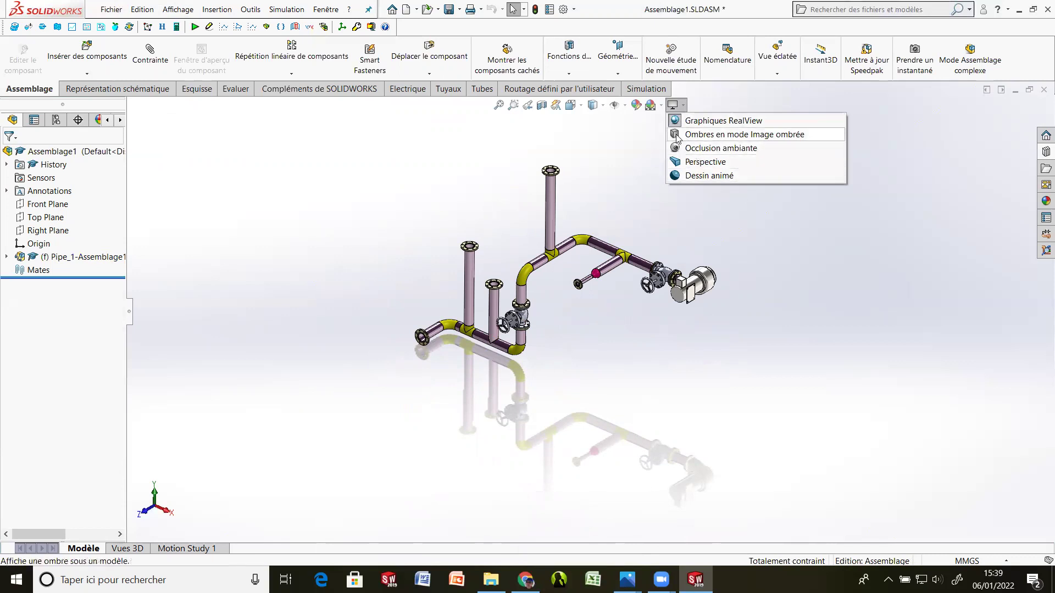
pyautogui.click(714, 134)
pyautogui.click(682, 106)
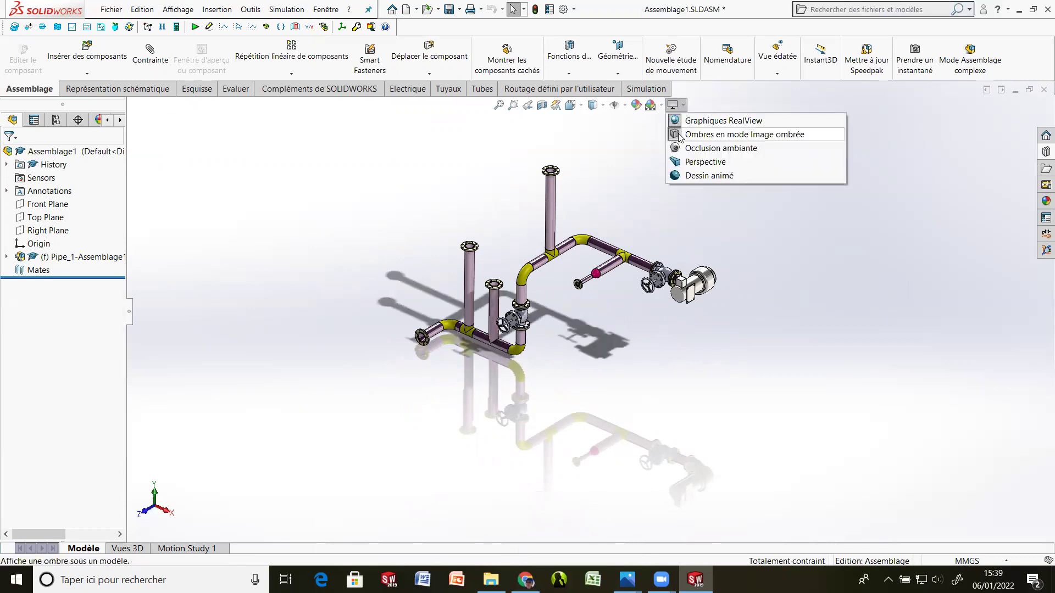
pyautogui.click(714, 134)
# Step: Apply the plain white scene (Blanc uni) as the assembly's background
pyautogui.click(662, 105)
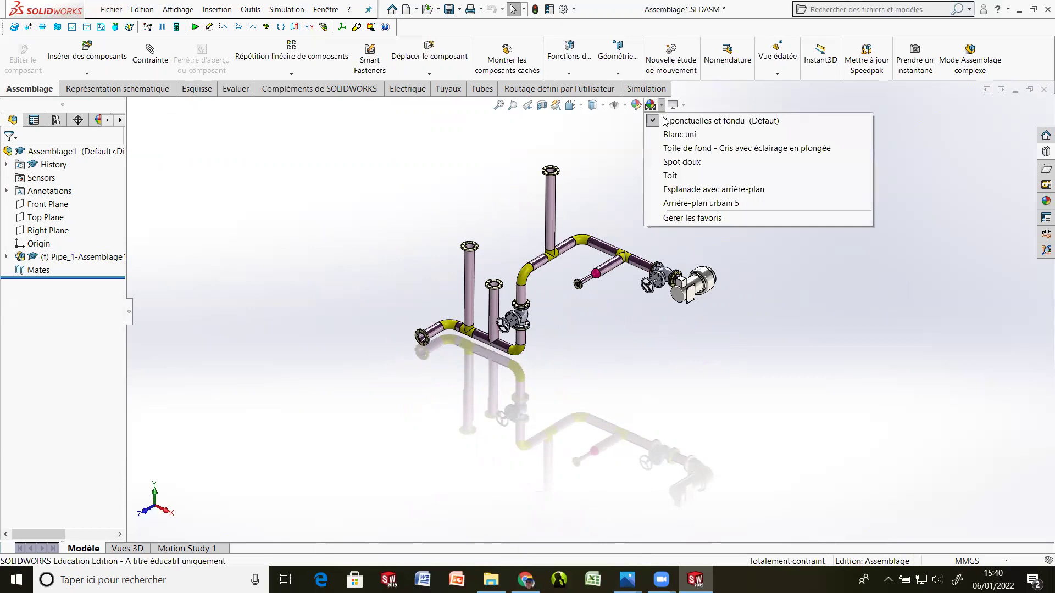
pyautogui.click(670, 138)
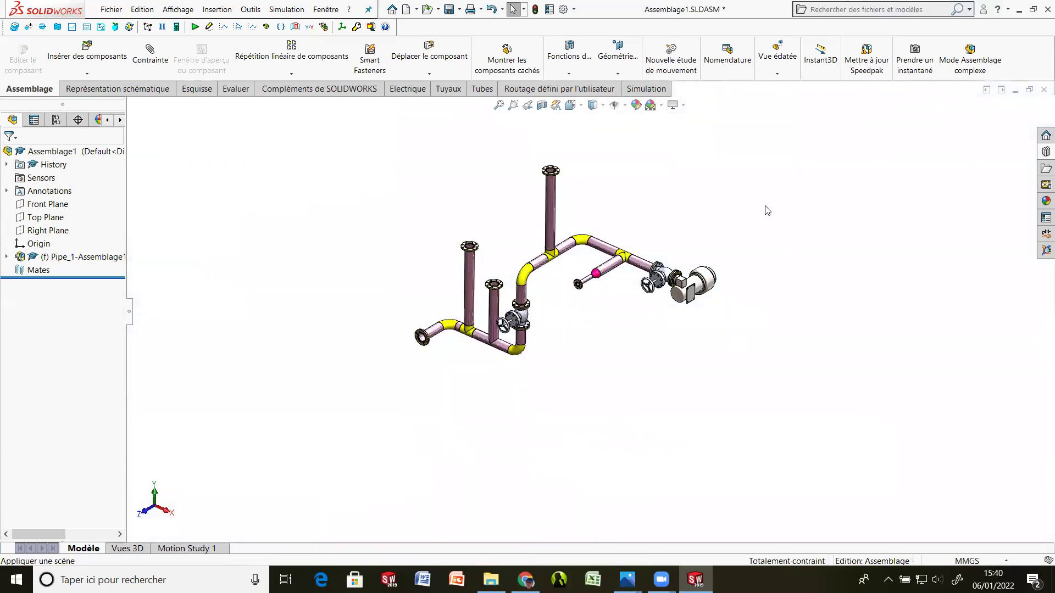
pyautogui.scroll(-2, 713, 187)
pyautogui.scroll(3, 647, 264)
pyautogui.scroll(-2, 455, 369)
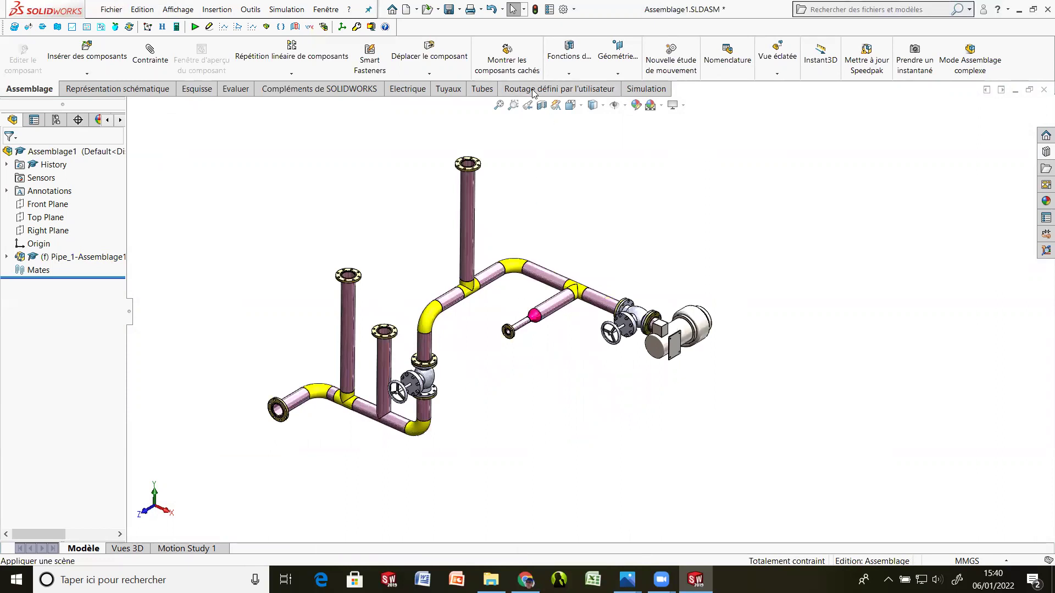
# Step: Rebuild and save the assembly with all its modified documents, storing the virtual components internally in the assembly
pyautogui.click(536, 10)
pyautogui.click(450, 10)
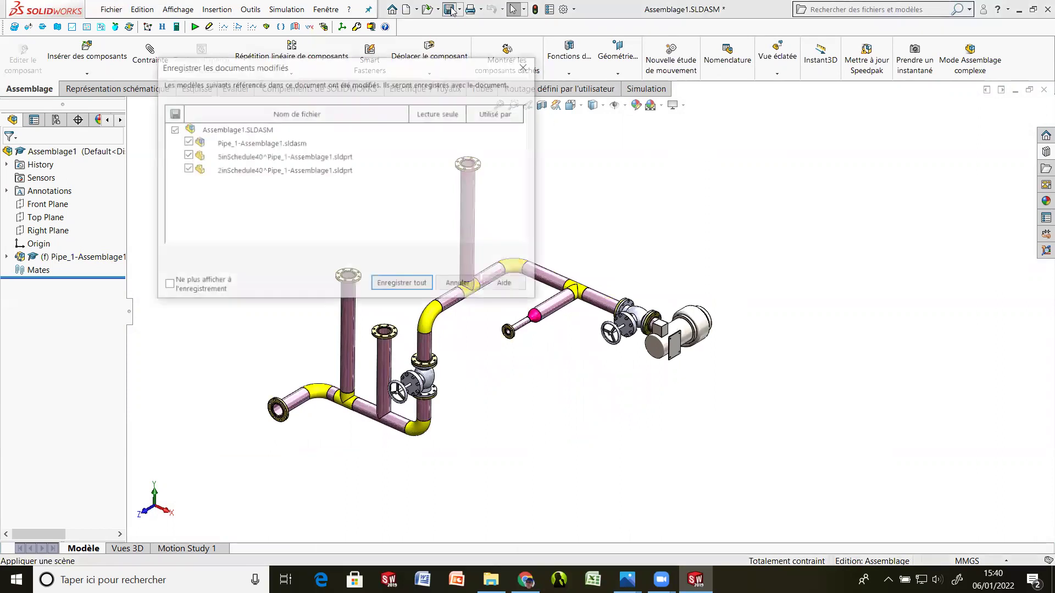
pyautogui.click(404, 284)
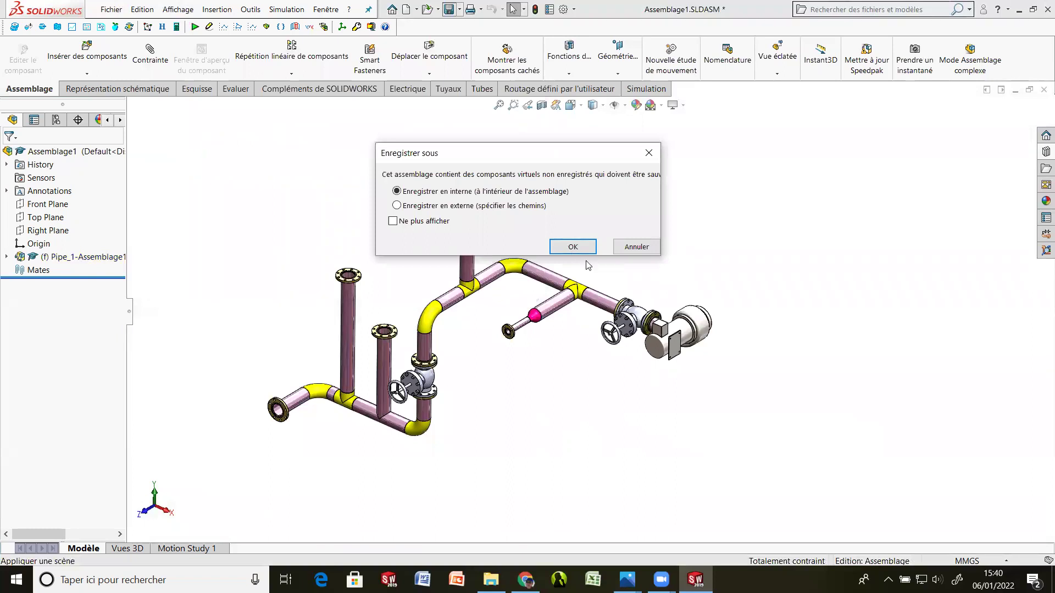
pyautogui.click(572, 248)
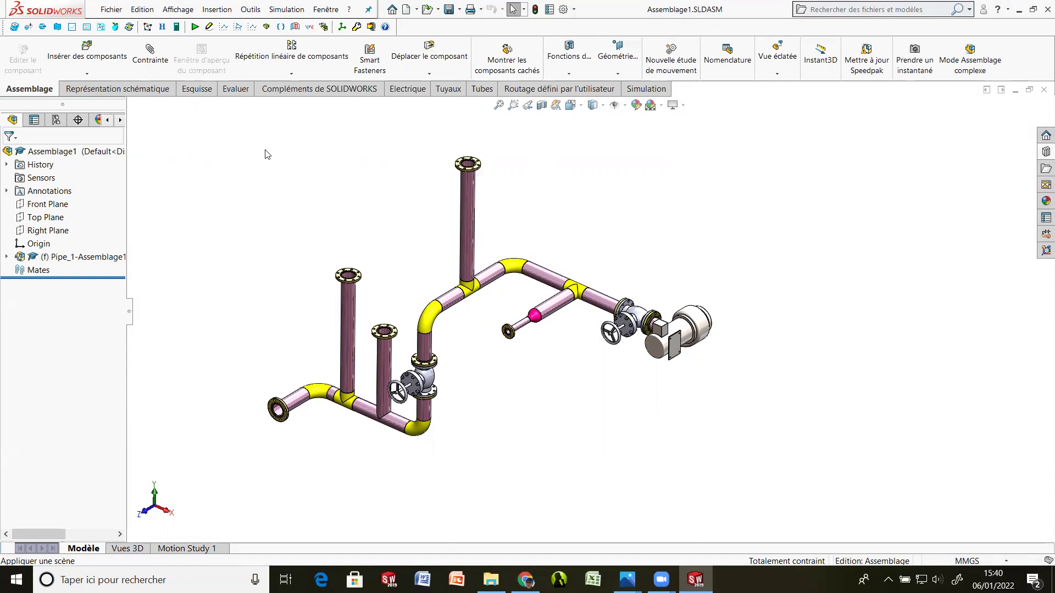
# Step: Create a new drawing document (Mise en plan)
pyautogui.click(115, 11)
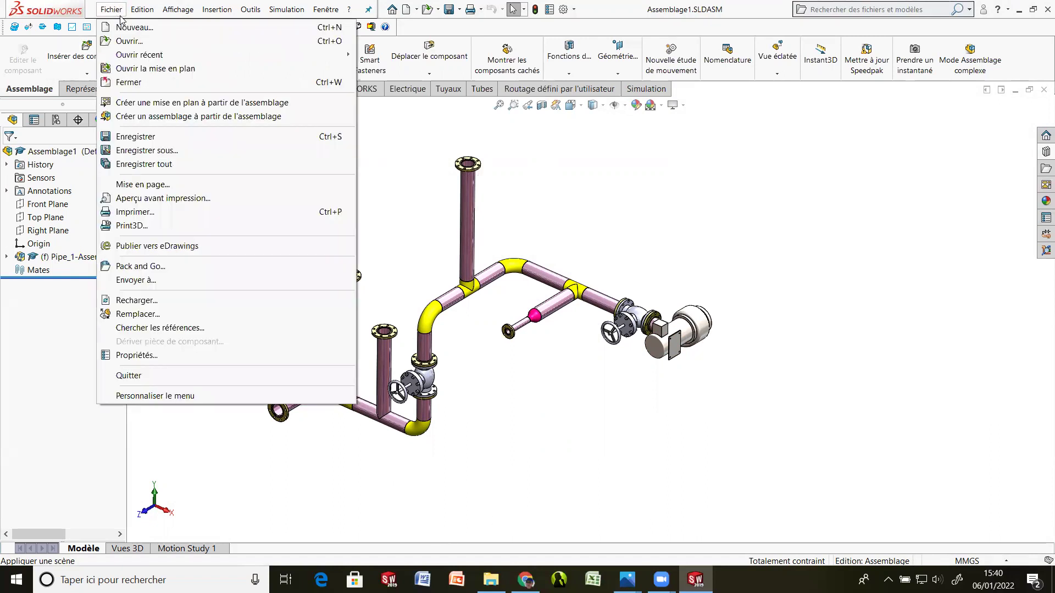
pyautogui.click(135, 29)
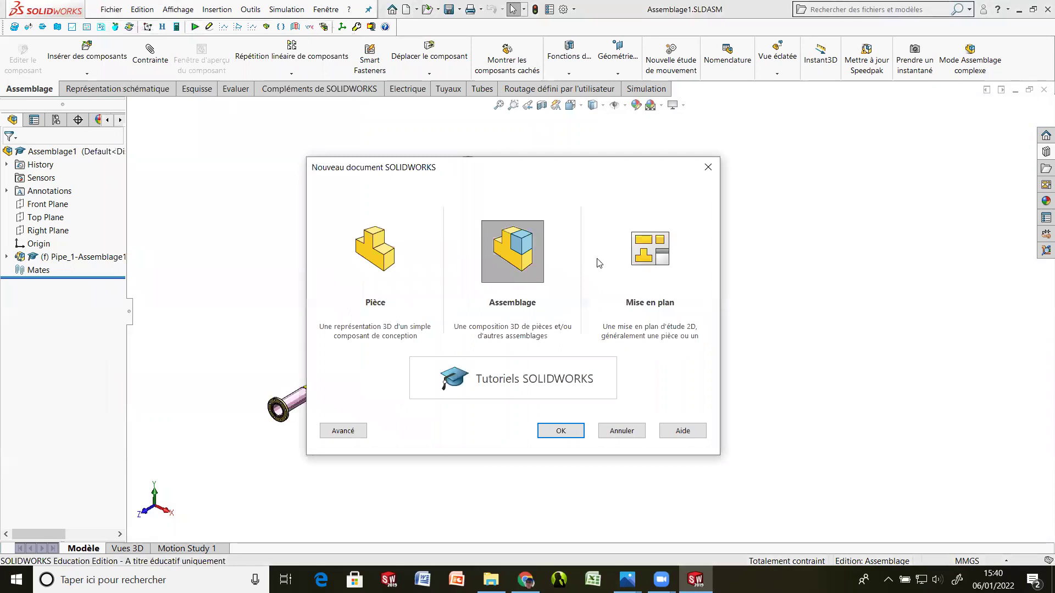
pyautogui.click(563, 430)
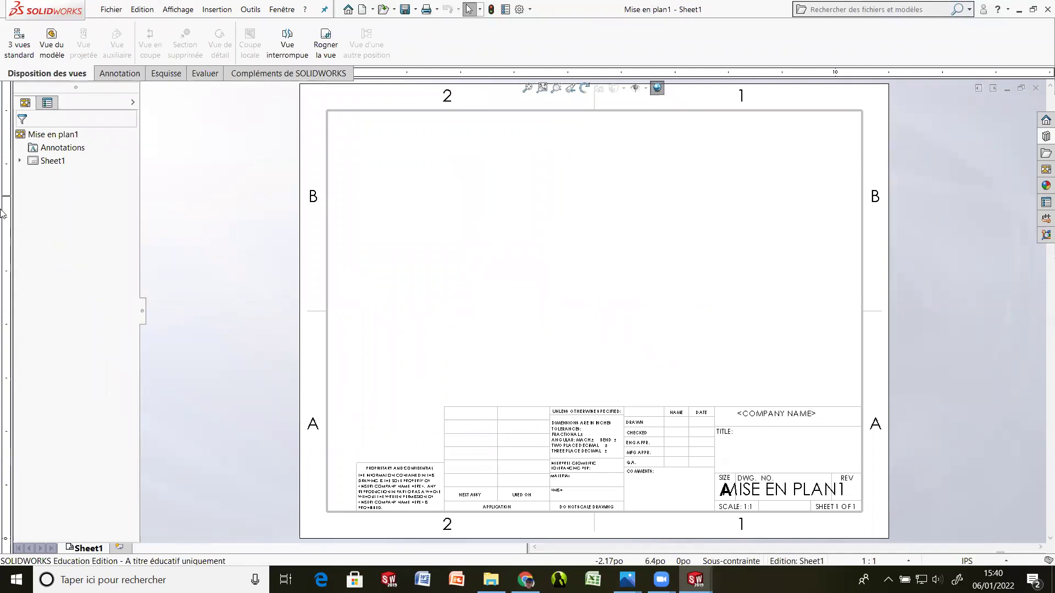
# Step: Set the drawing sheet to A3 (ISO) with European projection and the sheet format display turned off
pyautogui.click(48, 161)
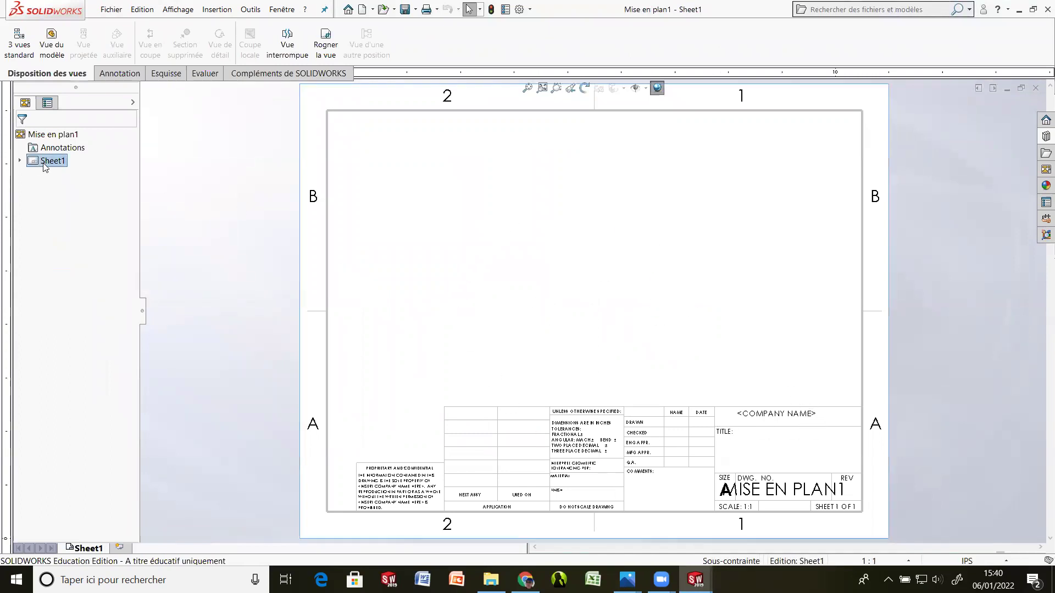
pyautogui.rightClick(45, 166)
pyautogui.click(77, 255)
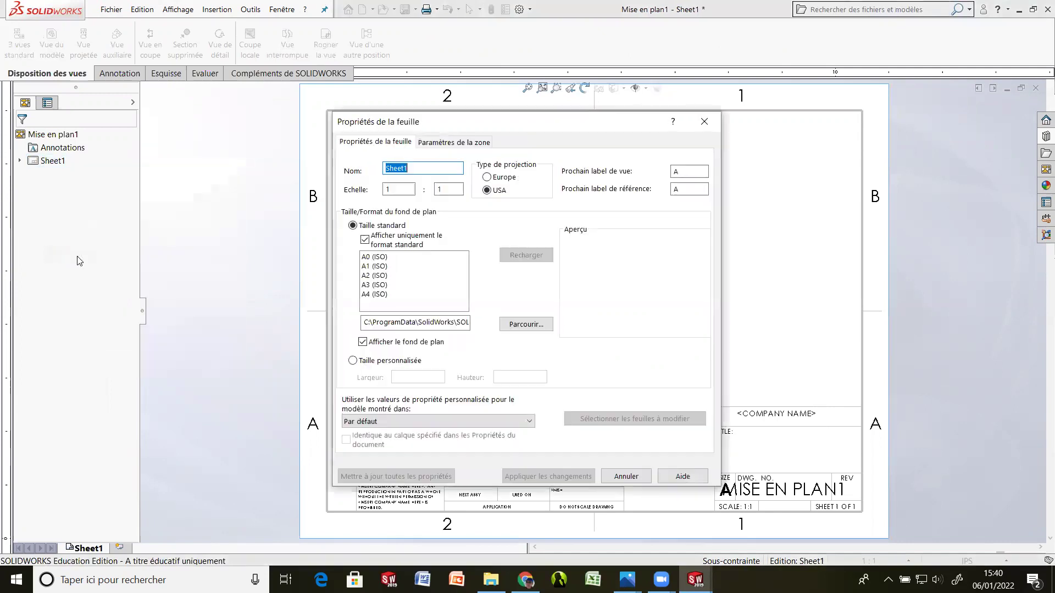
pyautogui.click(380, 285)
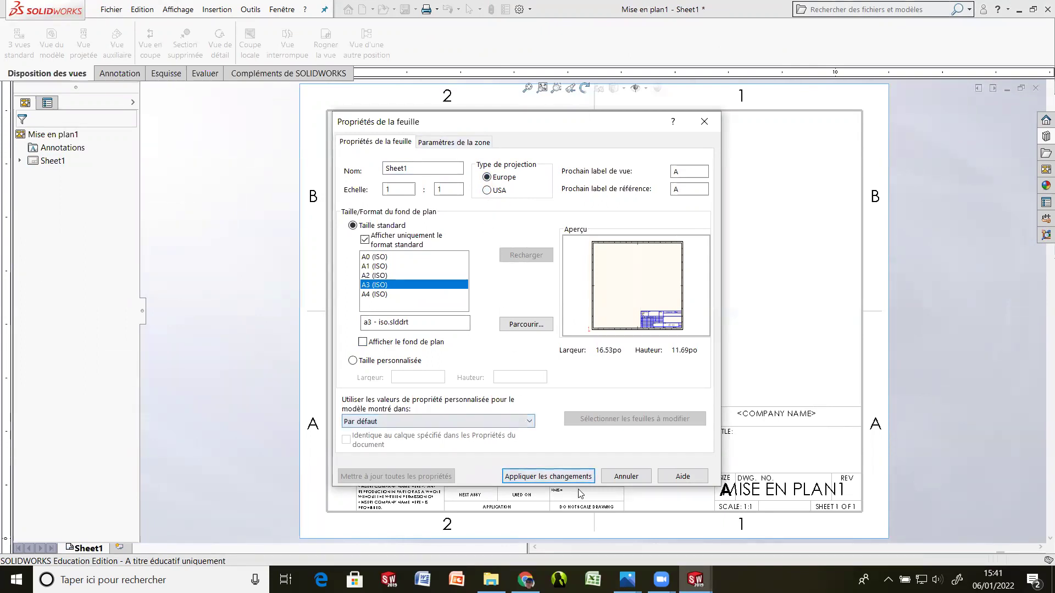
pyautogui.click(563, 476)
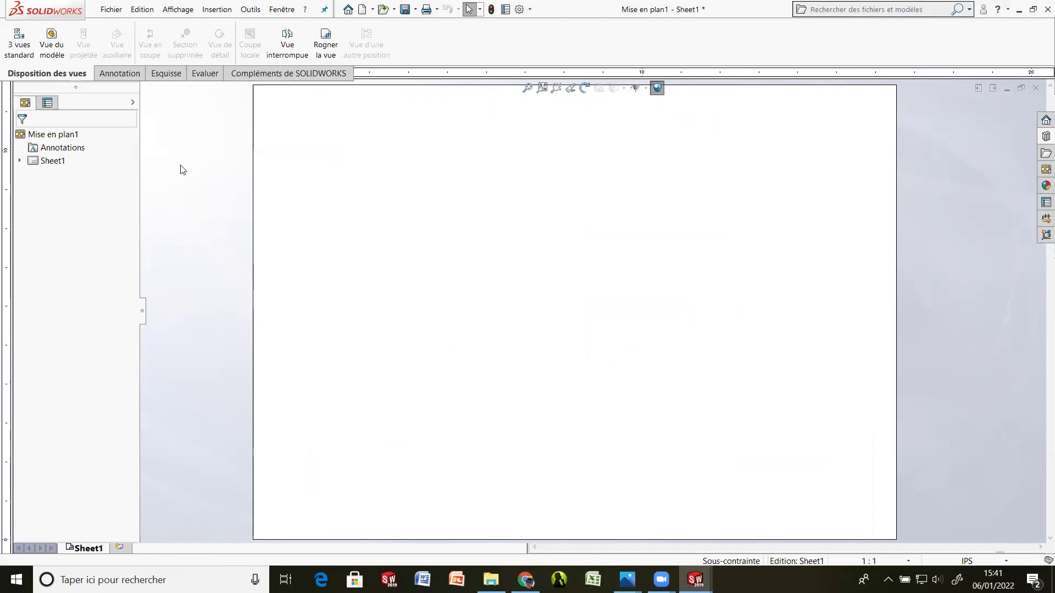
# Step: Place a front view of Assemblage1 in the sheet's upper left area and a projected isometric view below it
pyautogui.click(53, 47)
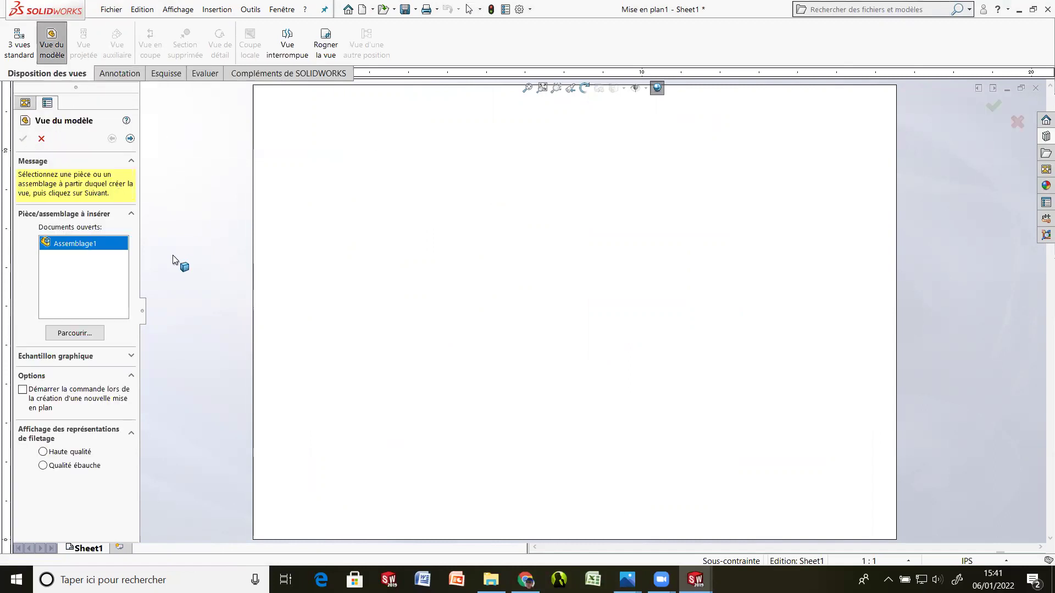
pyautogui.doubleClick(75, 244)
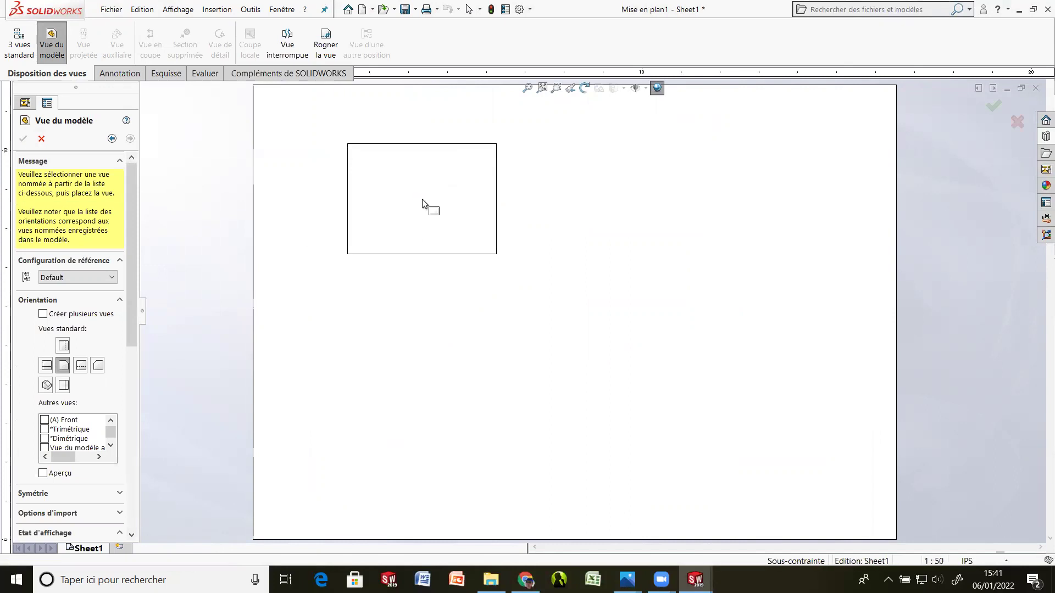
pyautogui.click(423, 204)
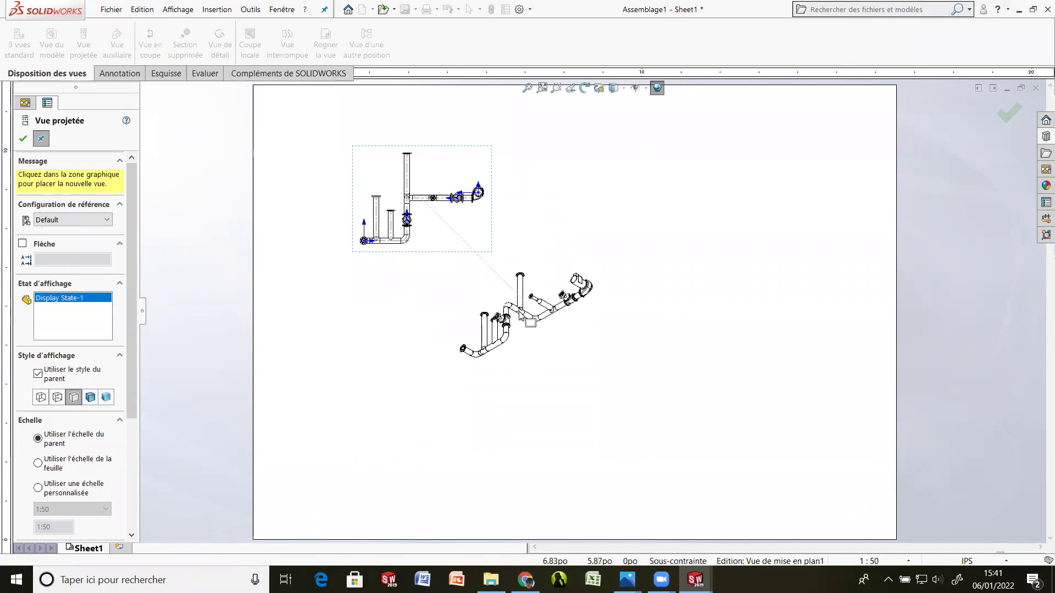
pyautogui.click(536, 130)
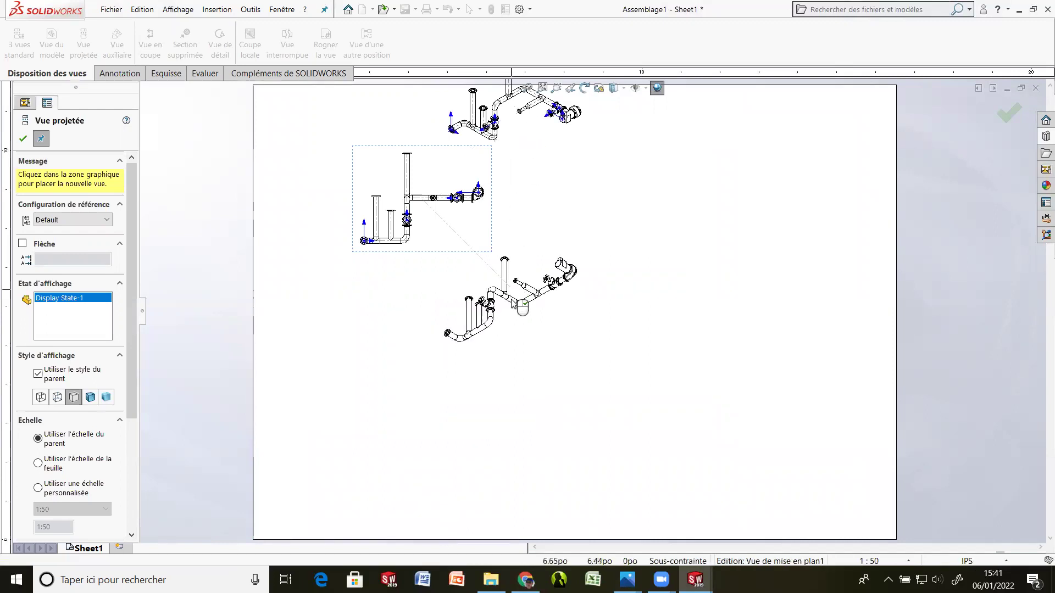
pyautogui.press('Escape')
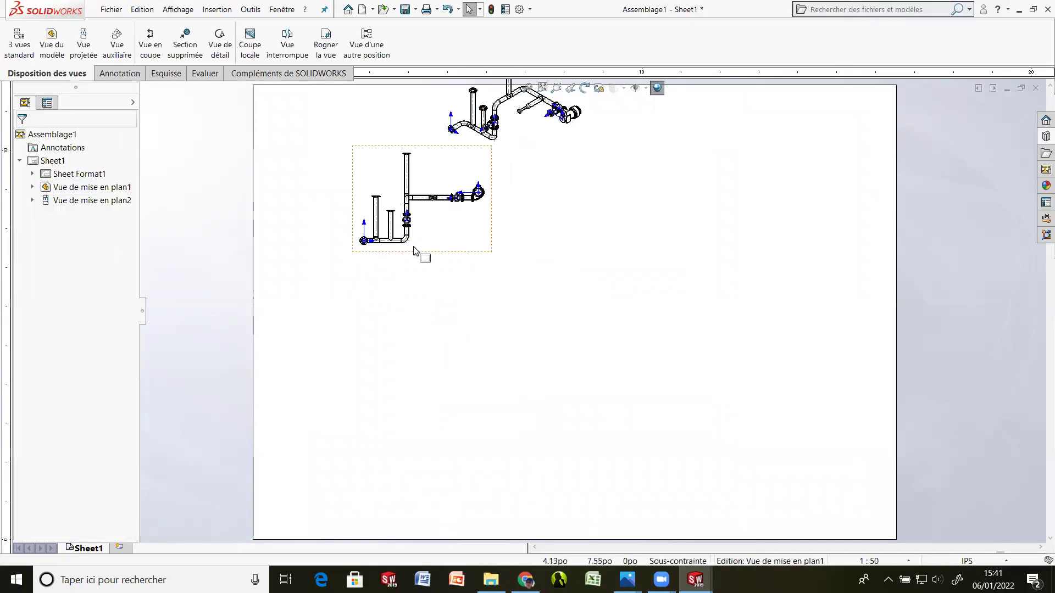
pyautogui.moveTo(426, 262); pyautogui.dragTo(356, 292)
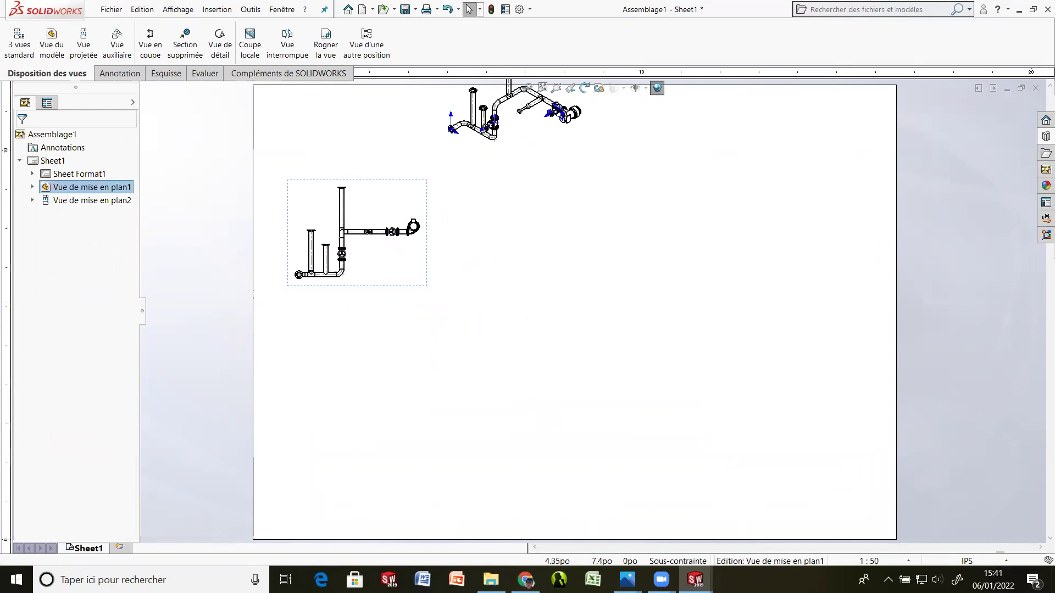
pyautogui.moveTo(531, 191)
pyautogui.mouseDown()
pyautogui.moveTo(440, 388)
pyautogui.moveTo(431, 483)
pyautogui.moveTo(407, 473)
pyautogui.moveTo(426, 486)
pyautogui.mouseUp()
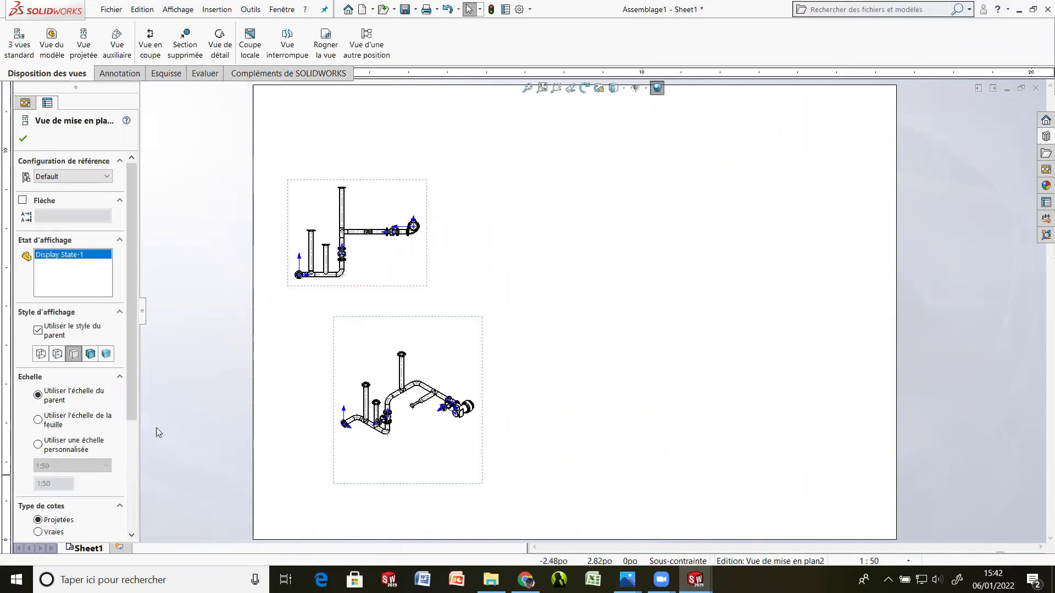
# Step: Give the isometric view a custom scale of 1:20 and shift it right so it fits inside the sheet
pyautogui.moveTo(136, 411); pyautogui.dragTo(134, 423)
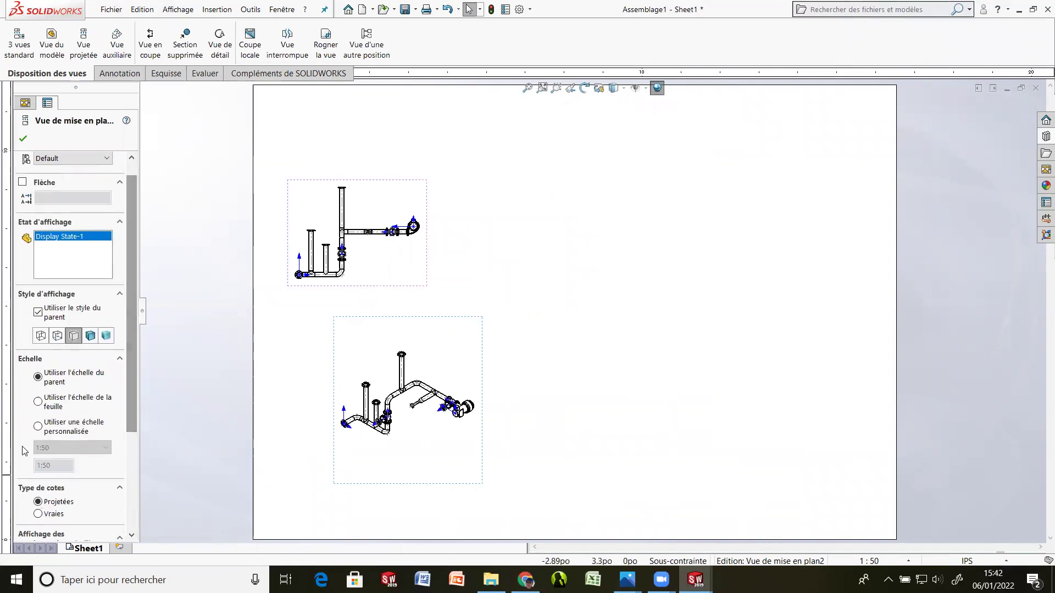
pyautogui.click(37, 426)
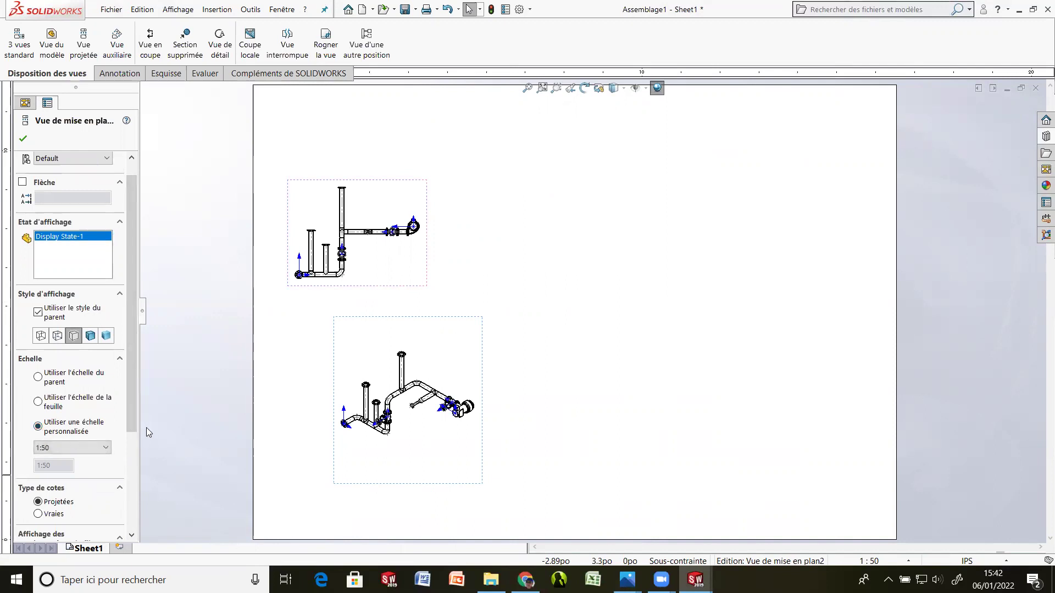
pyautogui.moveTo(134, 423); pyautogui.dragTo(134, 465)
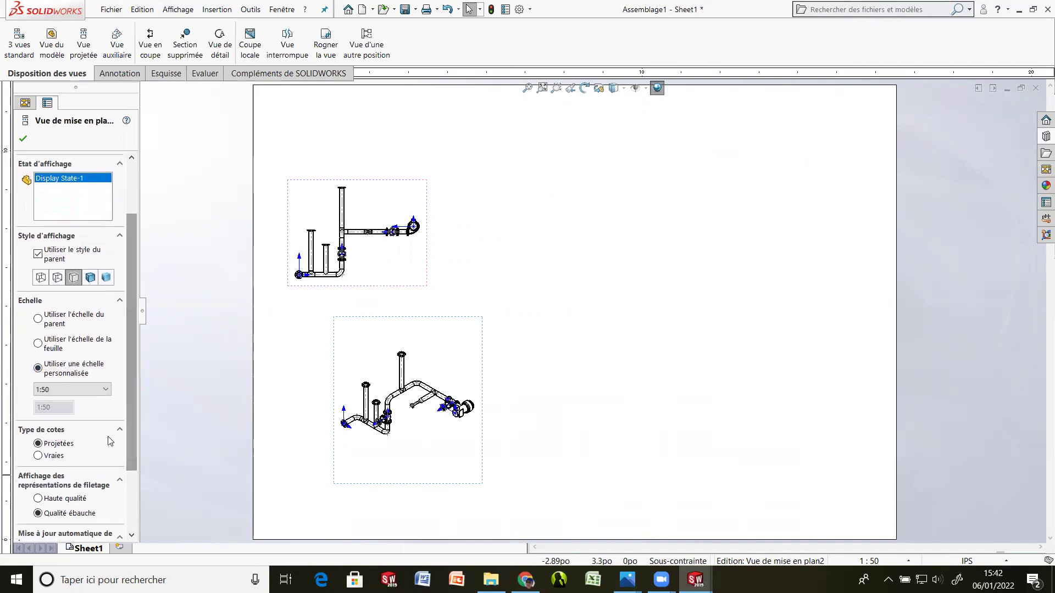
pyautogui.click(105, 390)
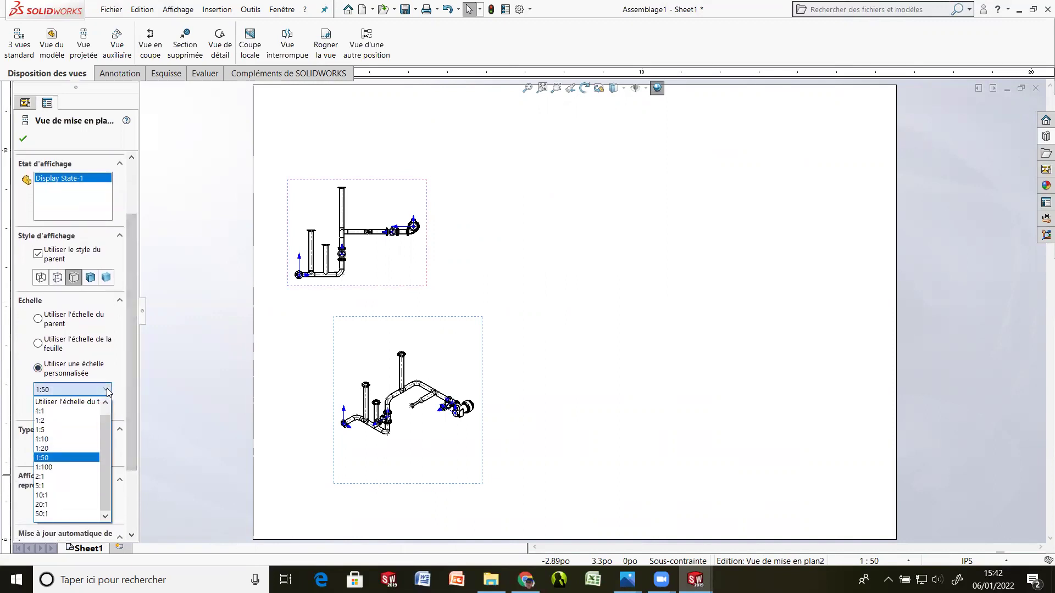
pyautogui.click(55, 448)
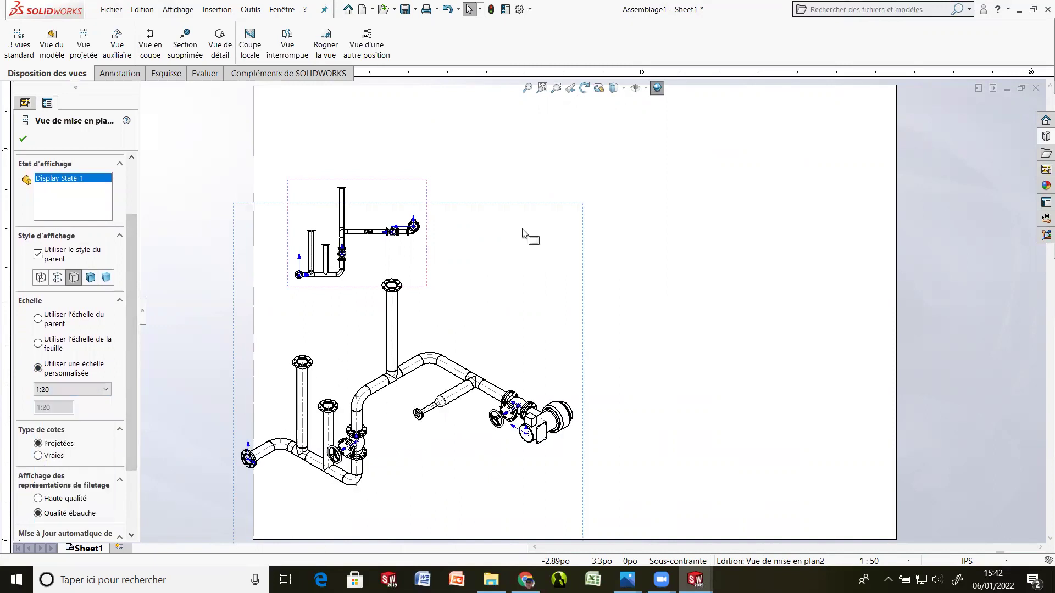
pyautogui.moveTo(571, 208); pyautogui.dragTo(659, 198)
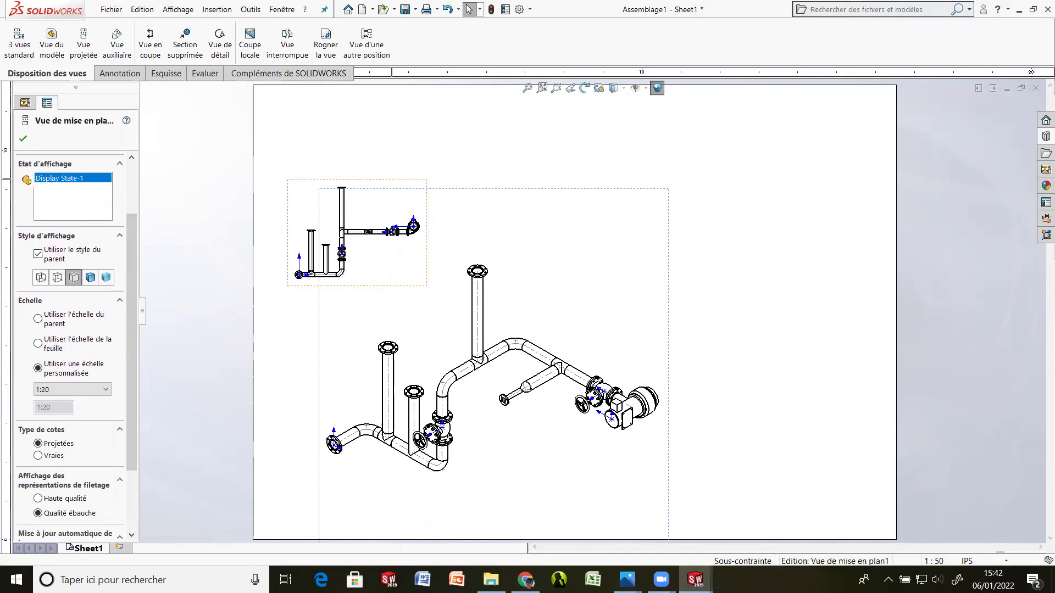
# Step: Set the front view's custom scale to 1:20 and reposition the views so they fit on the sheet without overlapping
pyautogui.click(392, 183)
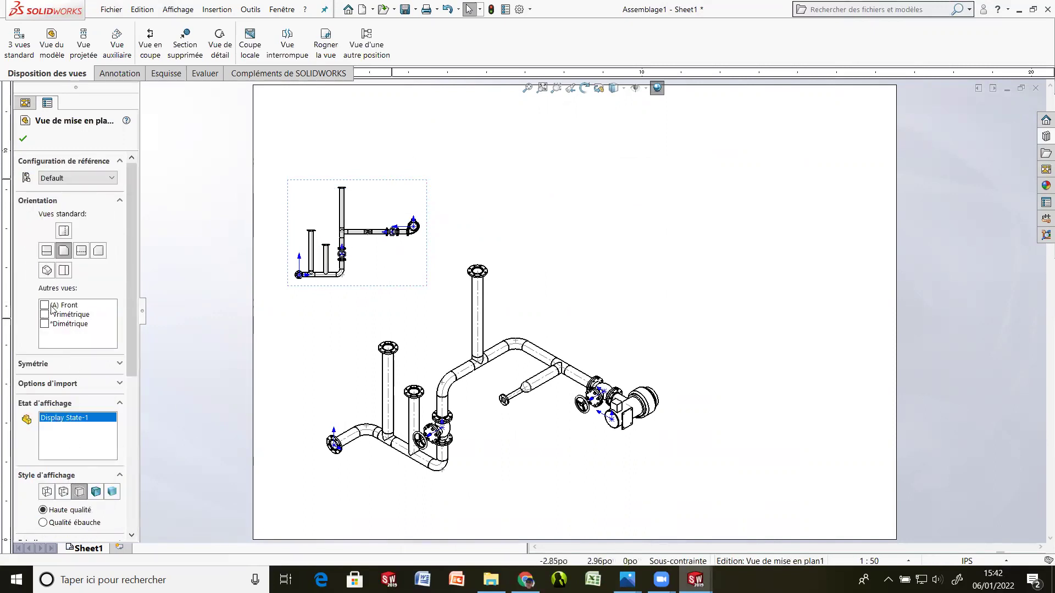
pyautogui.moveTo(133, 352); pyautogui.dragTo(135, 458)
pyautogui.click(44, 390)
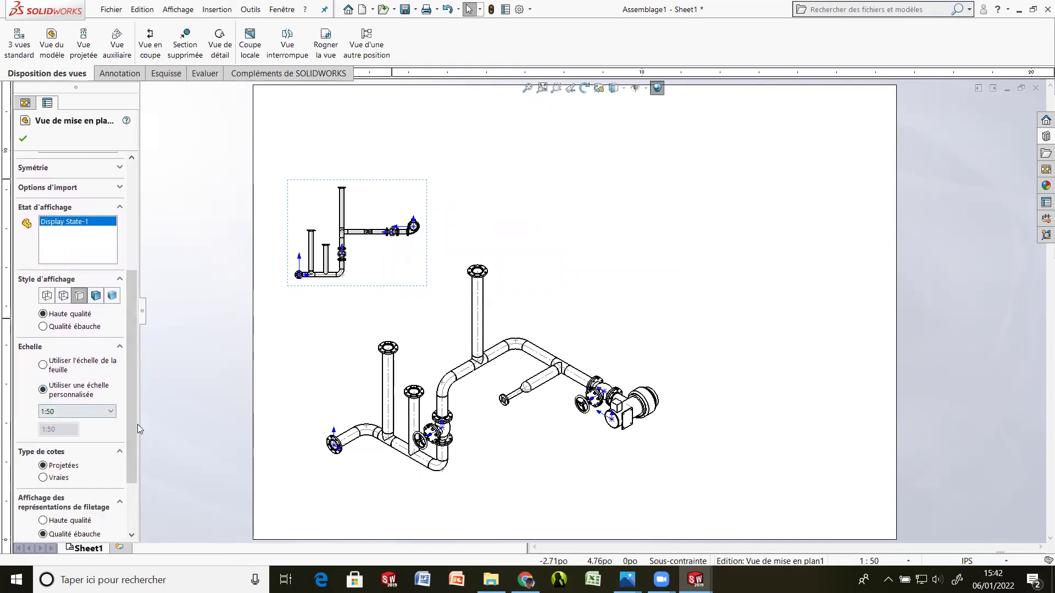
pyautogui.click(112, 413)
pyautogui.click(105, 451)
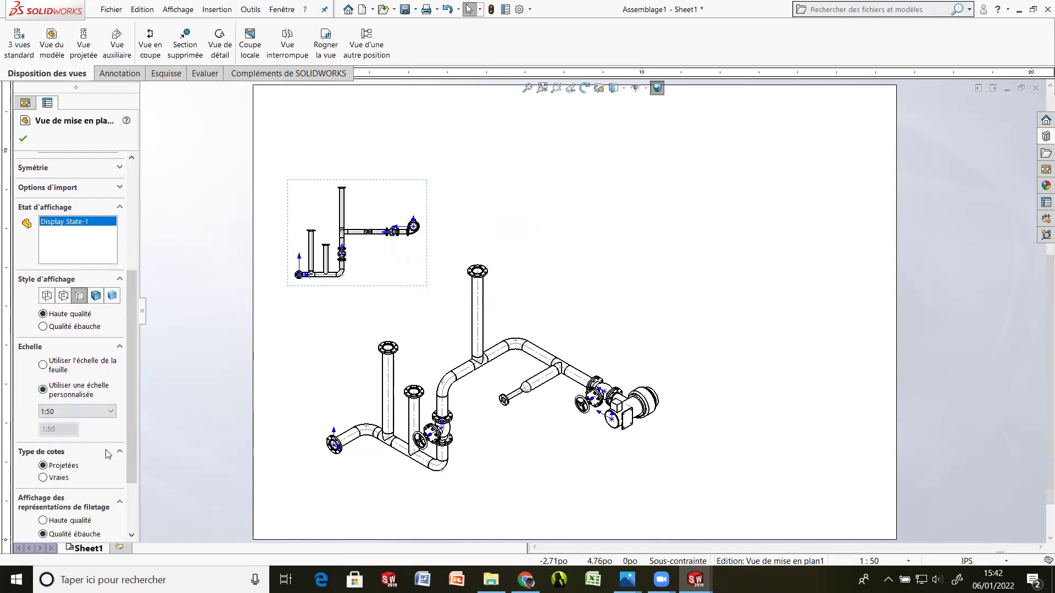
pyautogui.click(102, 412)
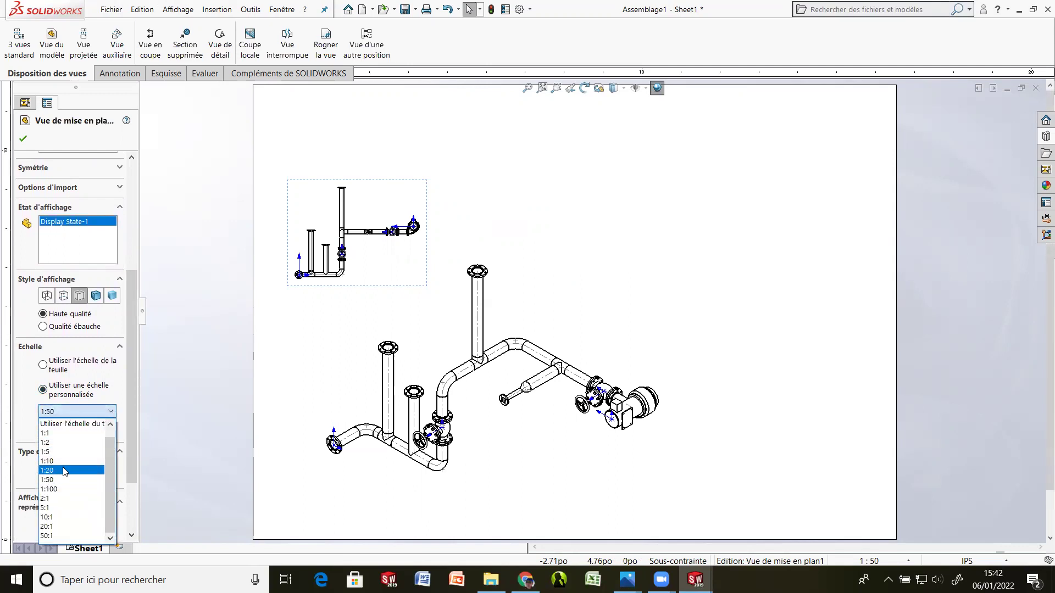
pyautogui.click(63, 471)
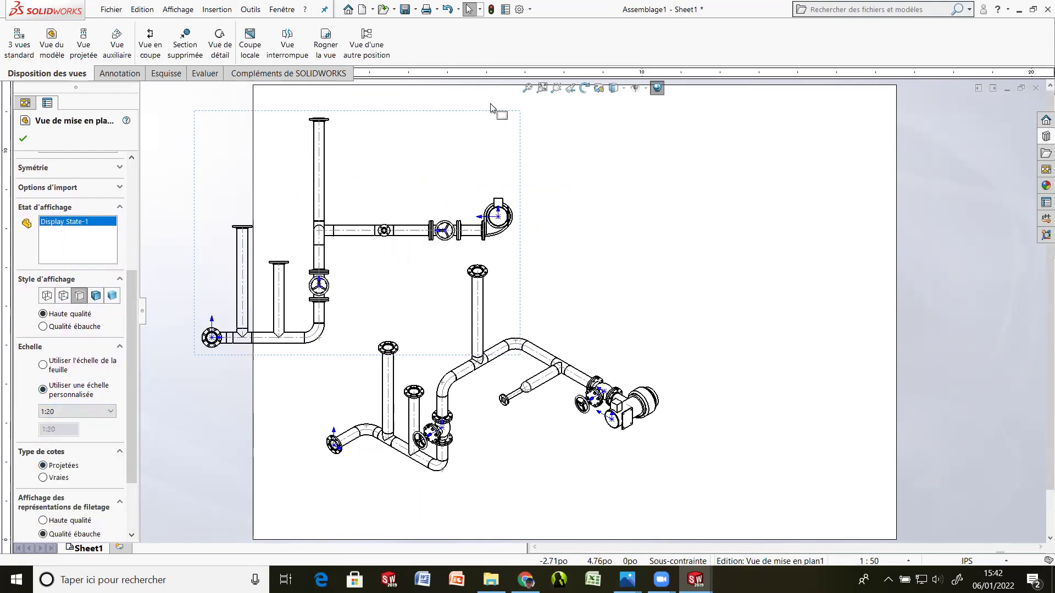
pyautogui.moveTo(471, 111); pyautogui.dragTo(541, 91)
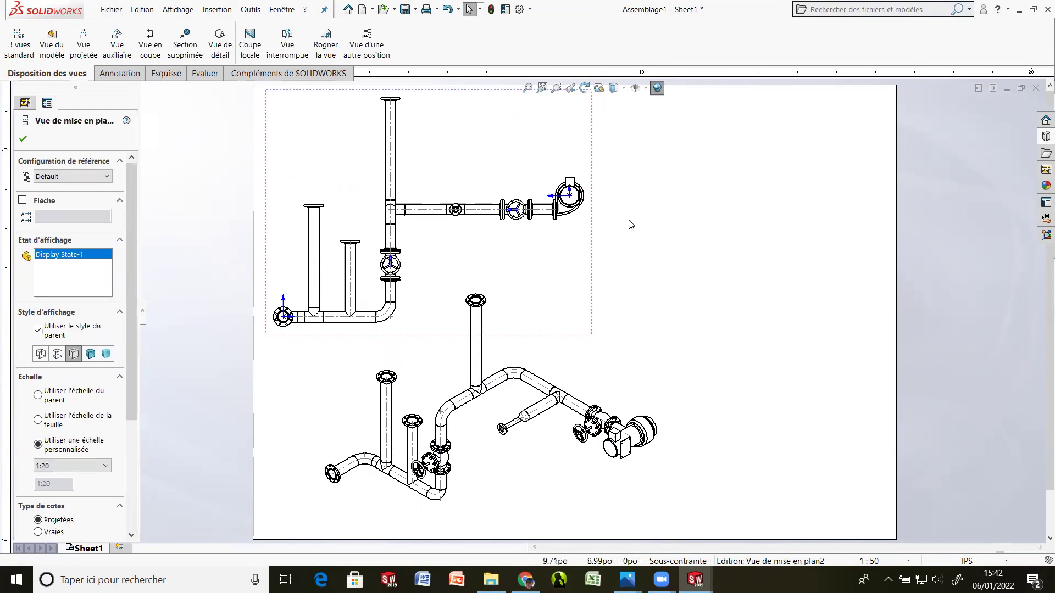
pyautogui.click(819, 311)
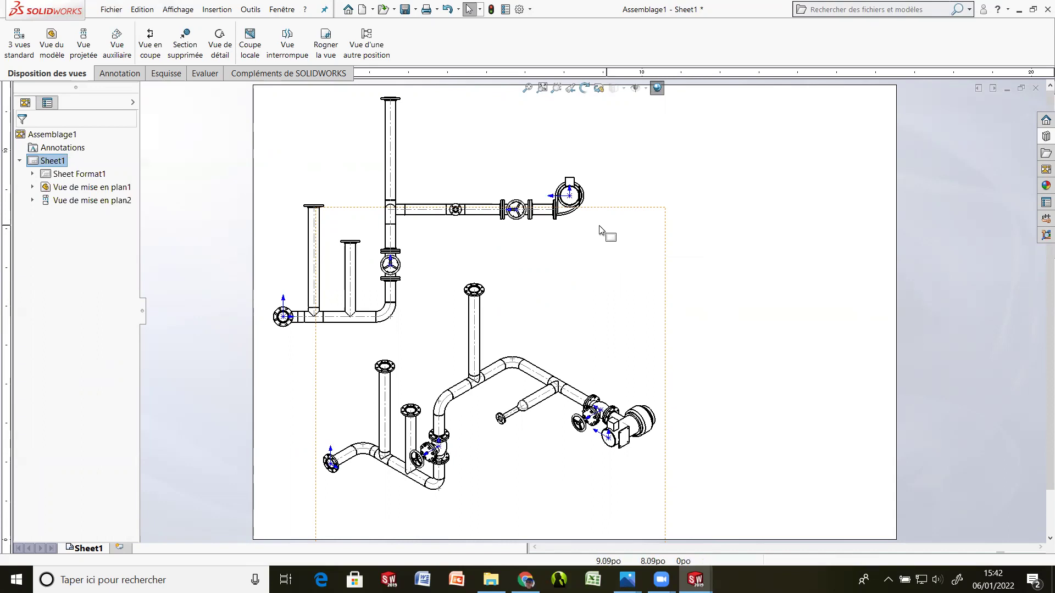
# Step: Insert a bill of materials as an indented list (Liste en tabulation) with Numérotation détaillée, placed in the empty area beside the views
pyautogui.click(214, 14)
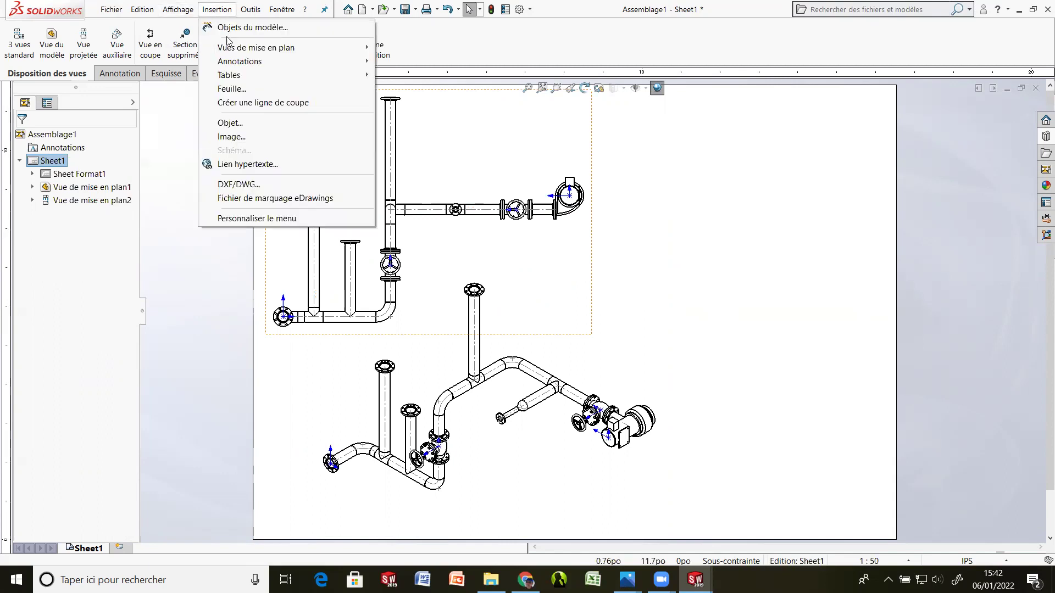
pyautogui.moveTo(234, 81)
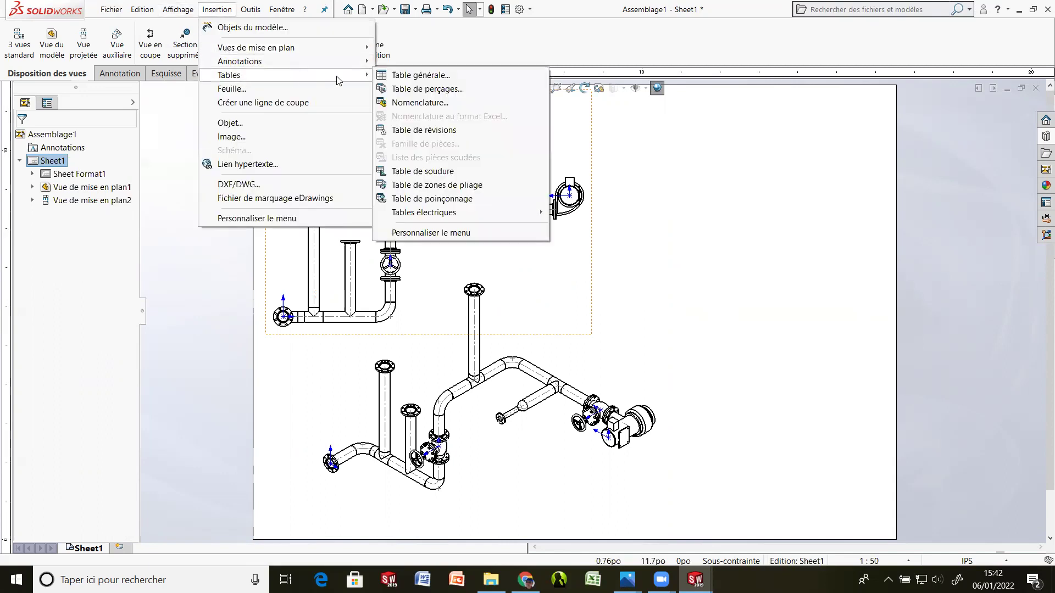
pyautogui.click(415, 103)
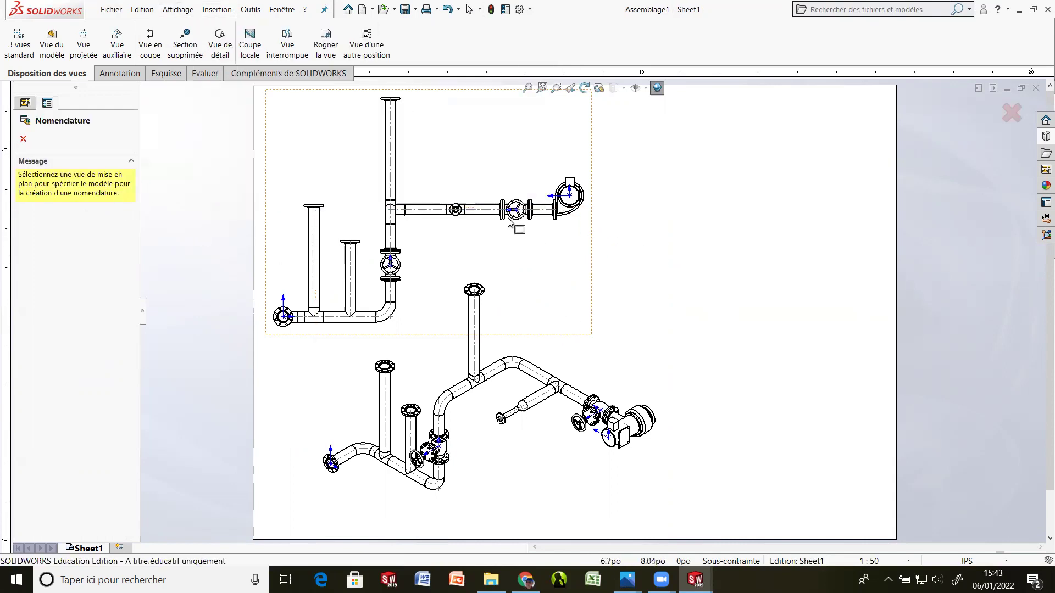
pyautogui.click(625, 211)
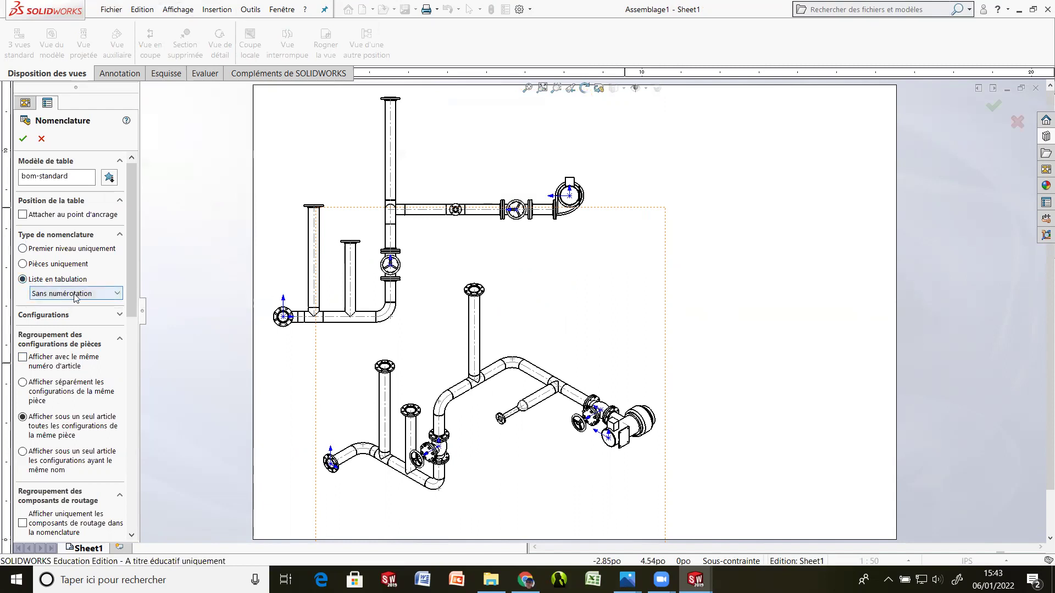
pyautogui.click(117, 295)
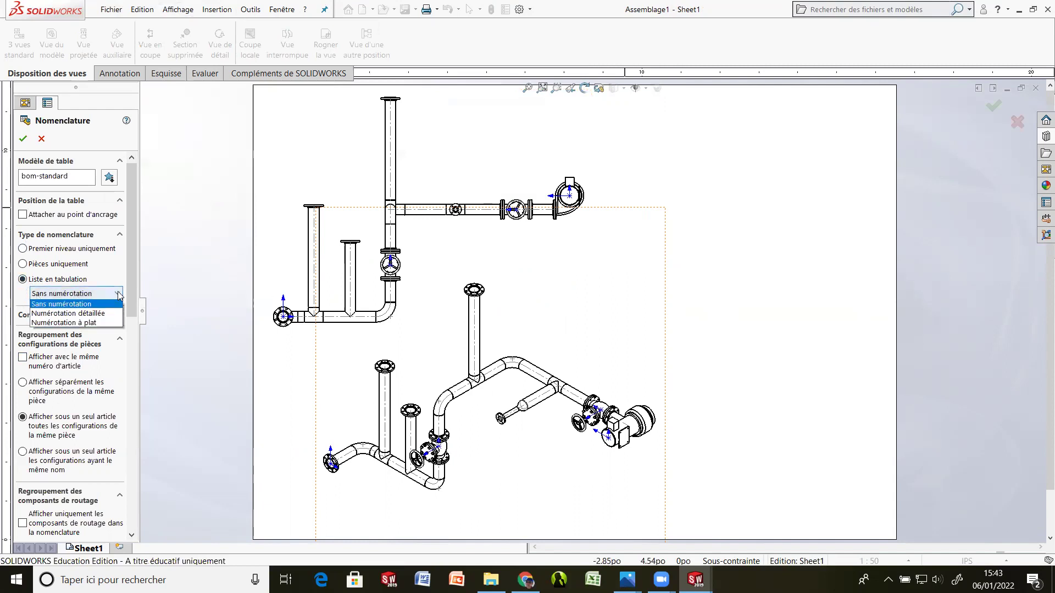
pyautogui.click(85, 321)
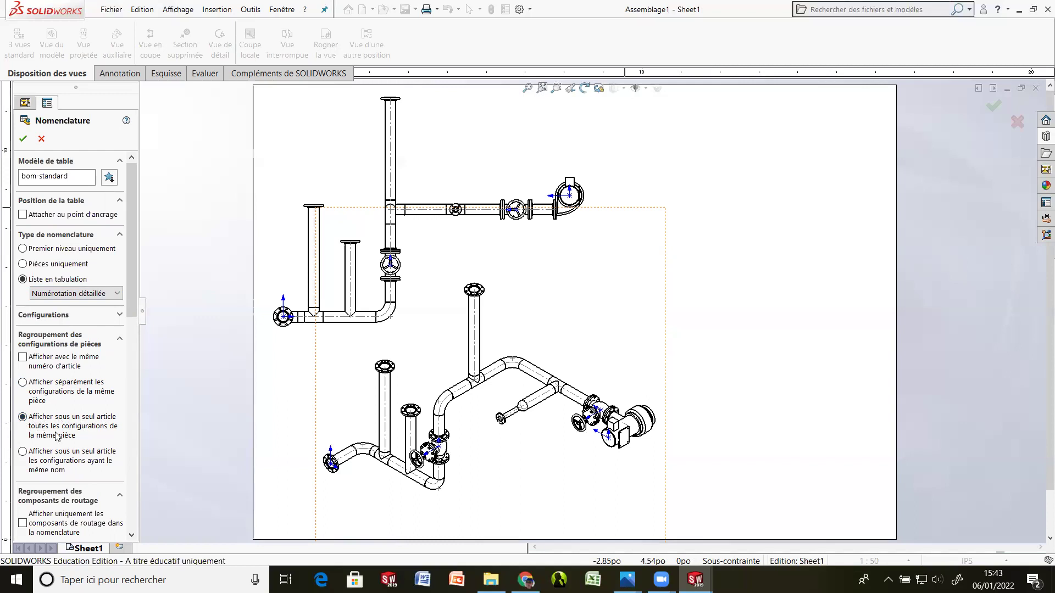
pyautogui.click(29, 140)
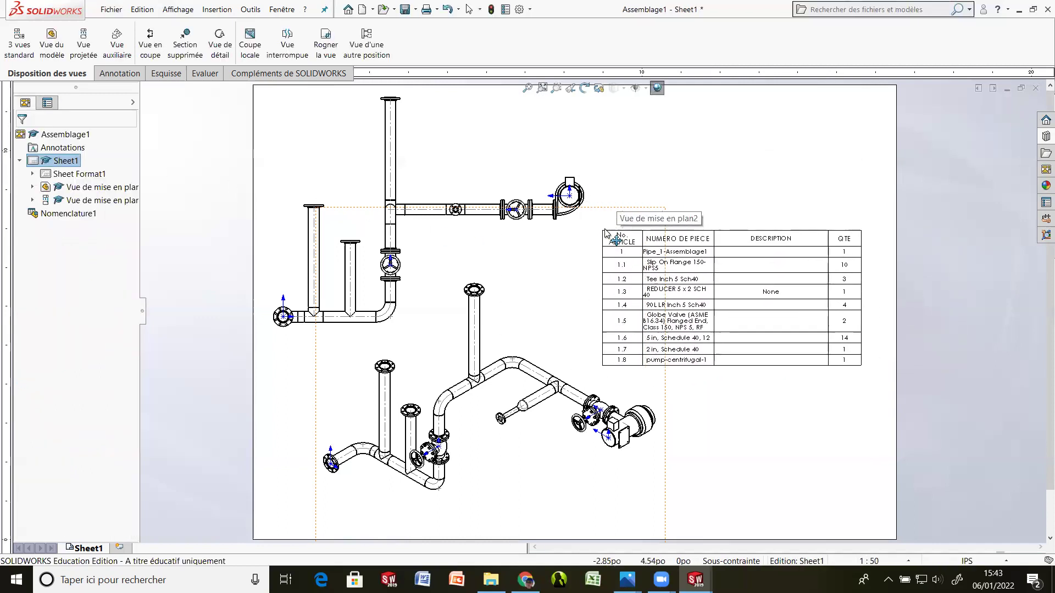
pyautogui.click(610, 229)
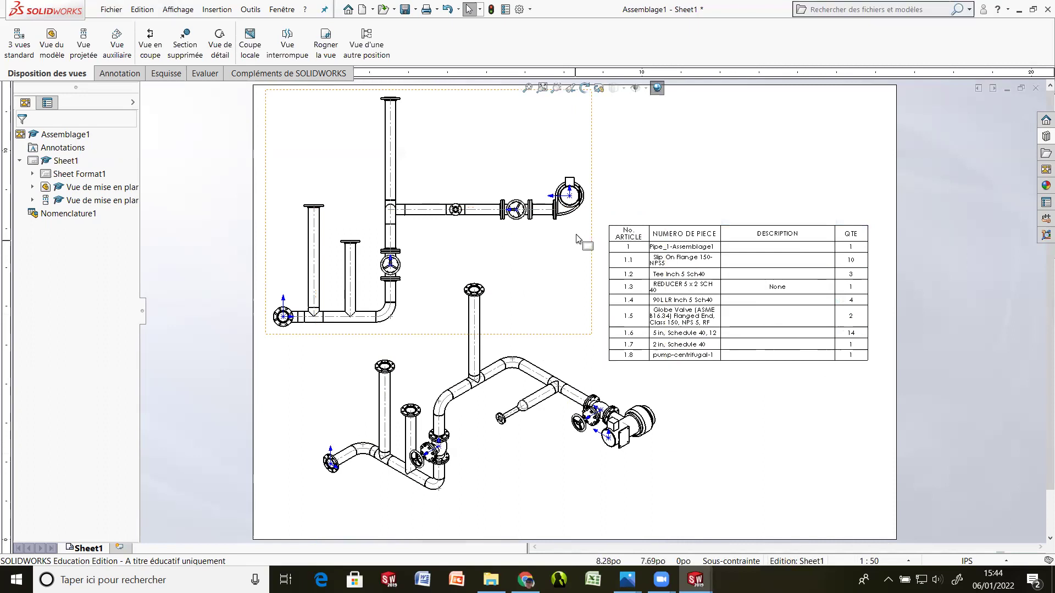
# Step: Add automatic balloons with magnetic lines to the isometric view
pyautogui.click(666, 395)
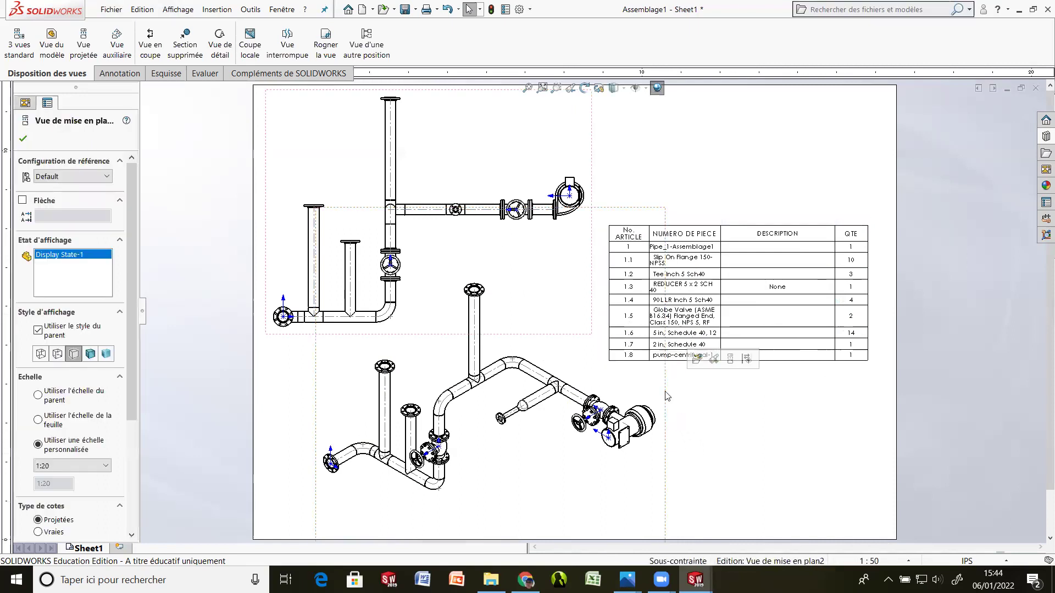
pyautogui.click(217, 10)
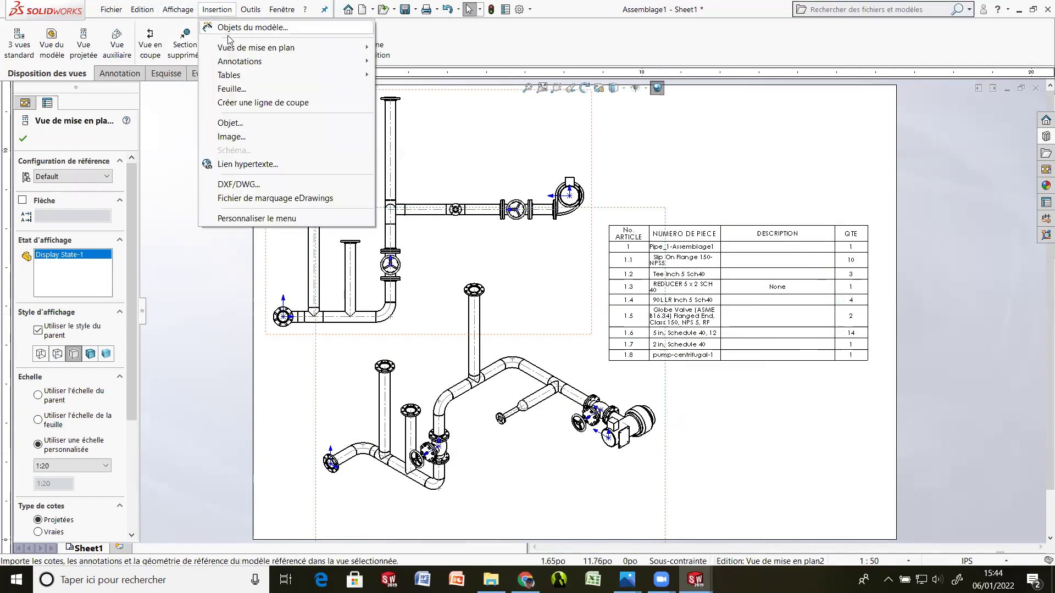
pyautogui.moveTo(329, 62)
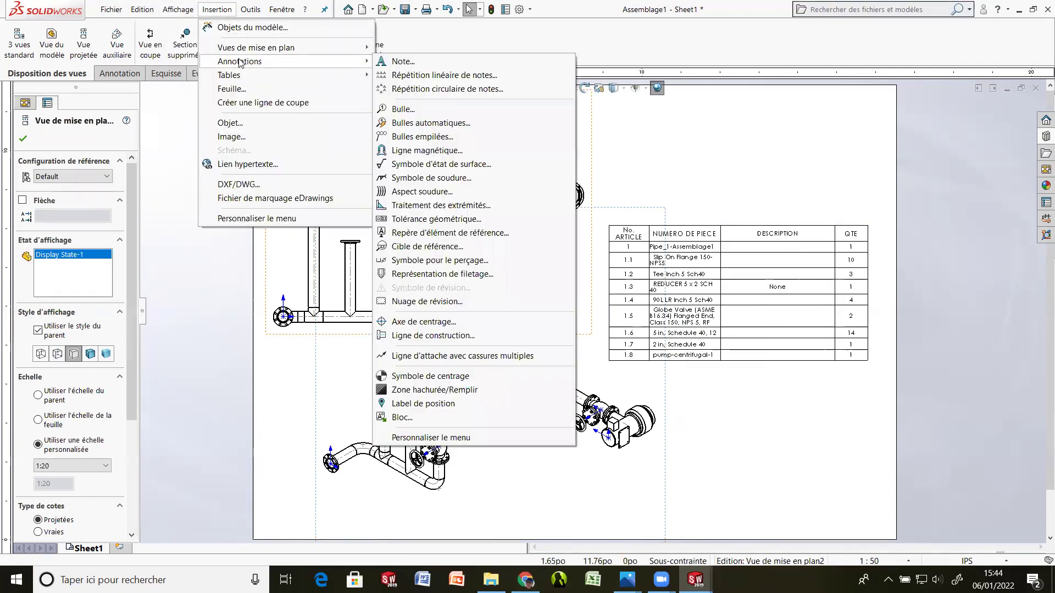
pyautogui.click(433, 123)
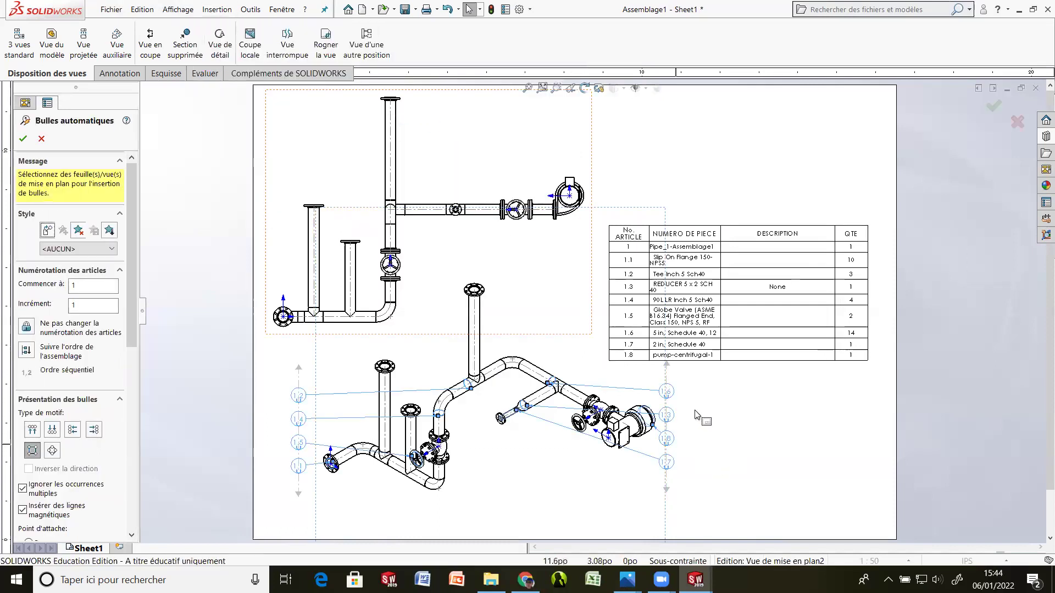
pyautogui.scroll(-2, 701, 421)
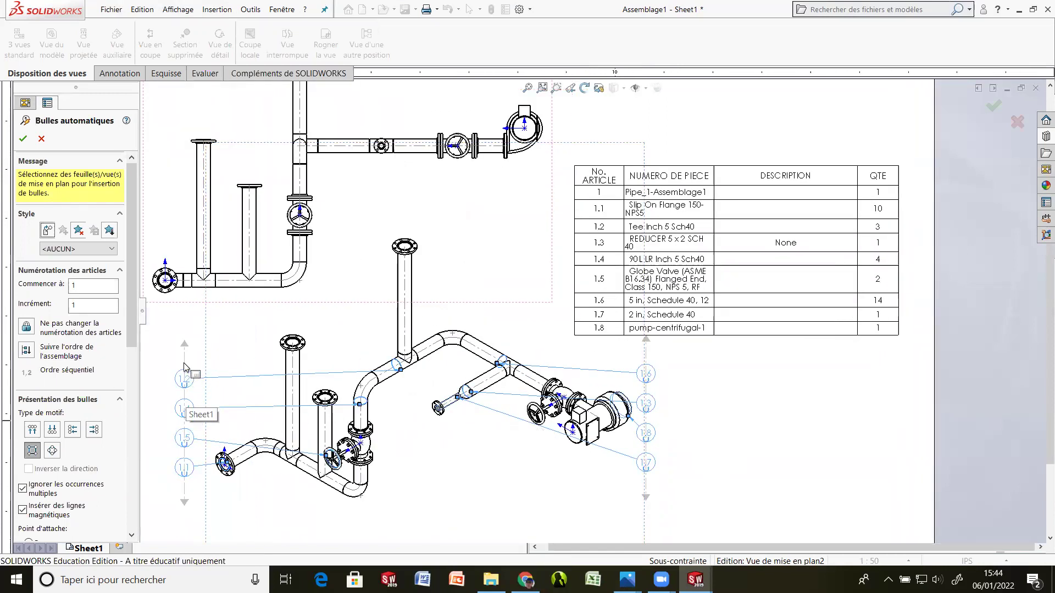
pyautogui.click(22, 139)
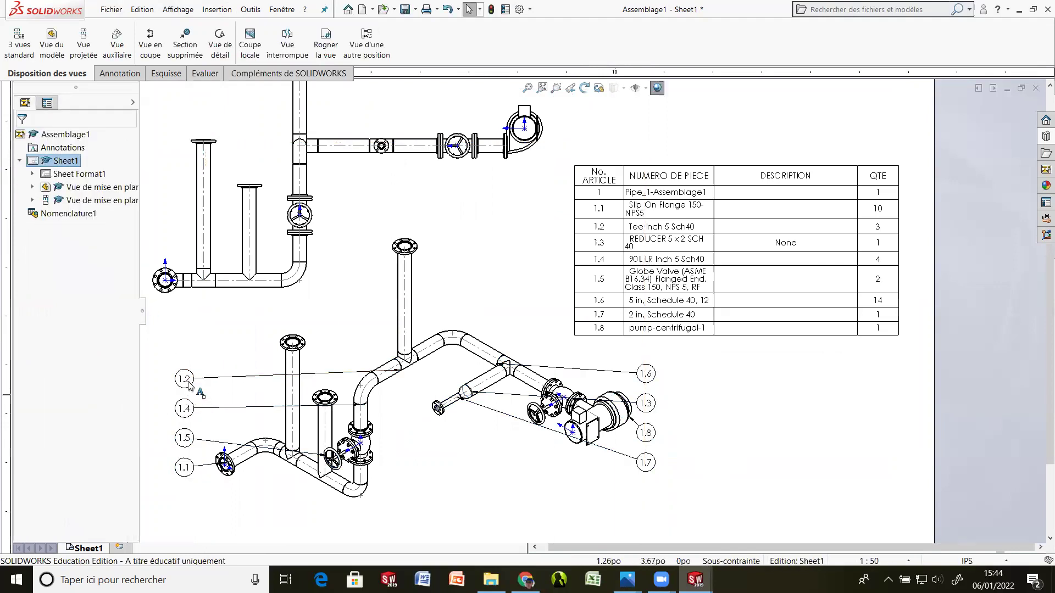
# Step: Move the balloon line beside the inlet flange up and closer to the isometric view, and the pump-side line farther outward
pyautogui.click(184, 377)
pyautogui.moveTo(185, 364); pyautogui.dragTo(210, 322)
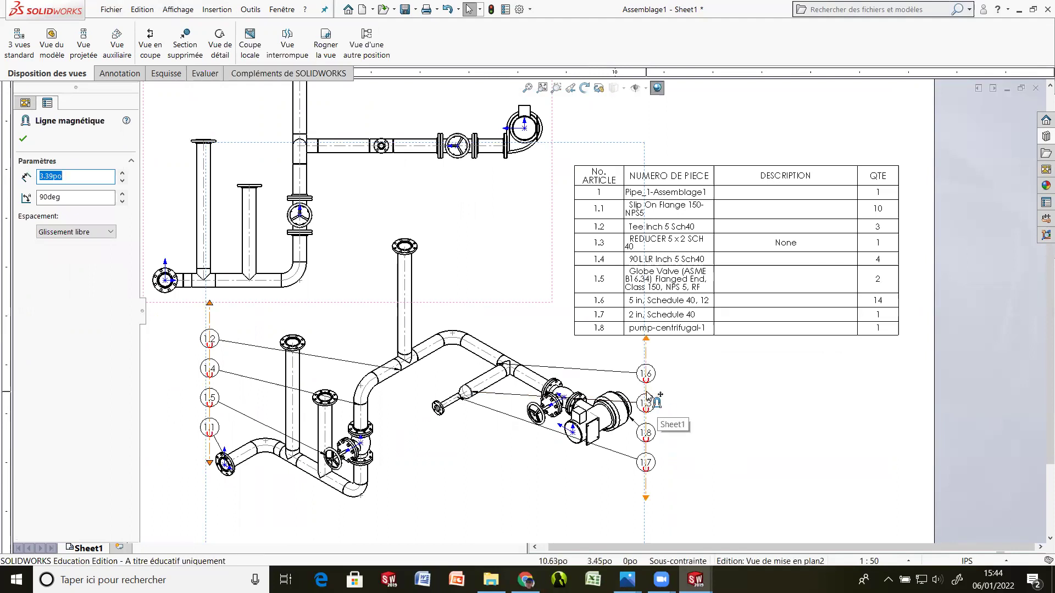
pyautogui.moveTo(647, 393); pyautogui.dragTo(729, 405)
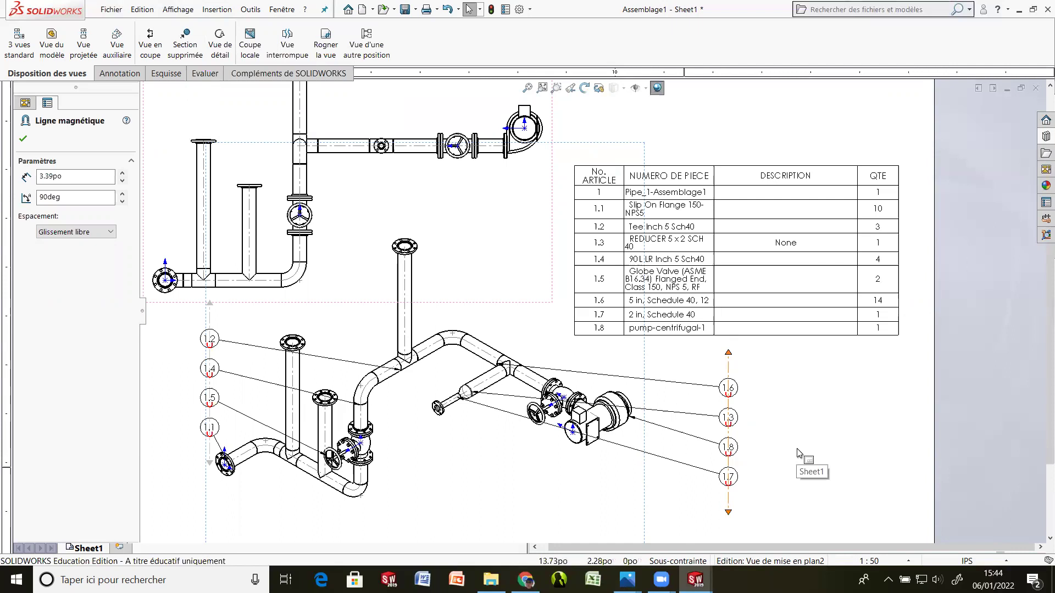
# Step: Turn the pump-side magnetic line horizontal and move it with its balloons above the isometric view
pyautogui.moveTo(728, 355); pyautogui.dragTo(510, 517)
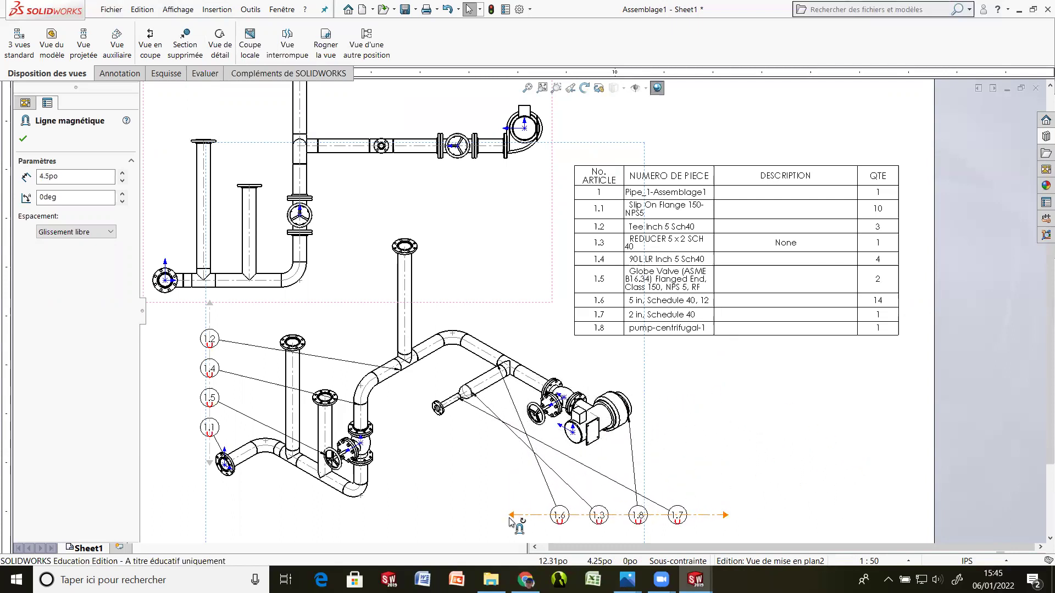
pyautogui.moveTo(617, 519); pyautogui.dragTo(451, 204)
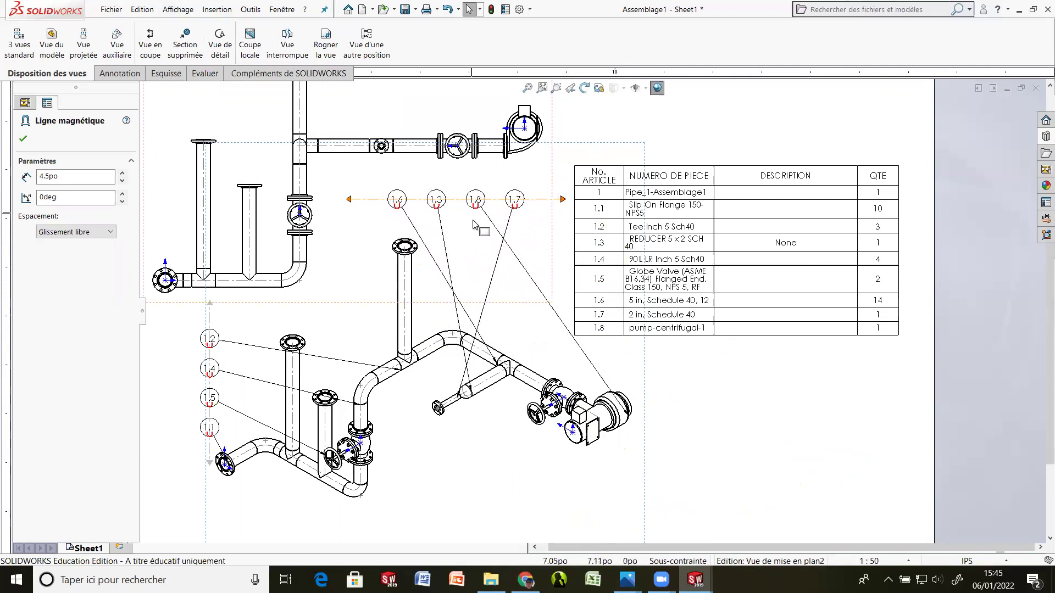
pyautogui.click(475, 221)
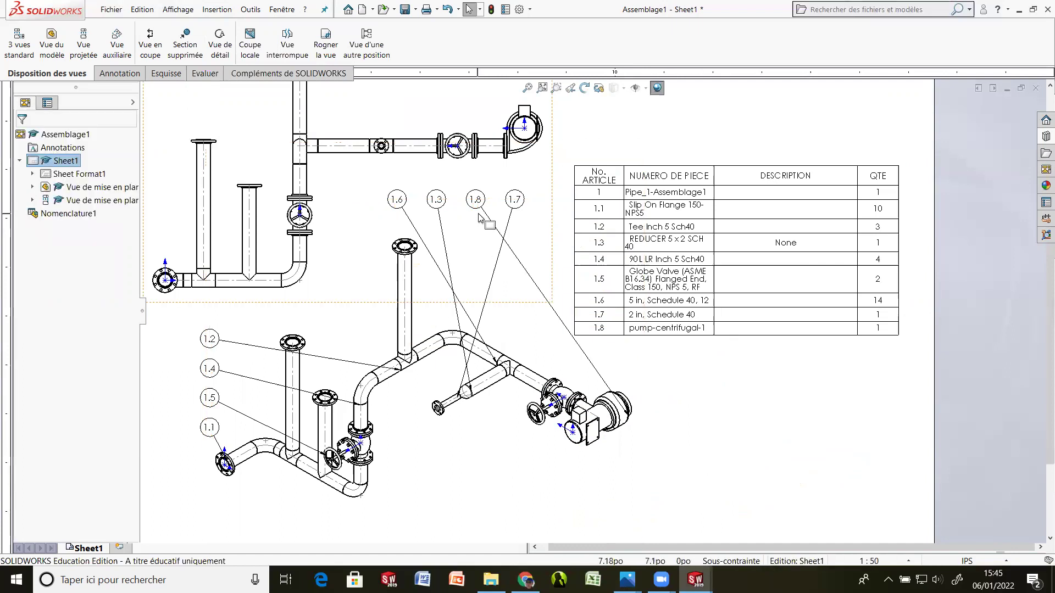
# Step: Reorder the balloons on the horizontal line as 1.7, 1.3, 1.6, 1.8 and move the line below the isometric view
pyautogui.moveTo(479, 218); pyautogui.dragTo(528, 206)
pyautogui.moveTo(366, 208); pyautogui.dragTo(410, 209)
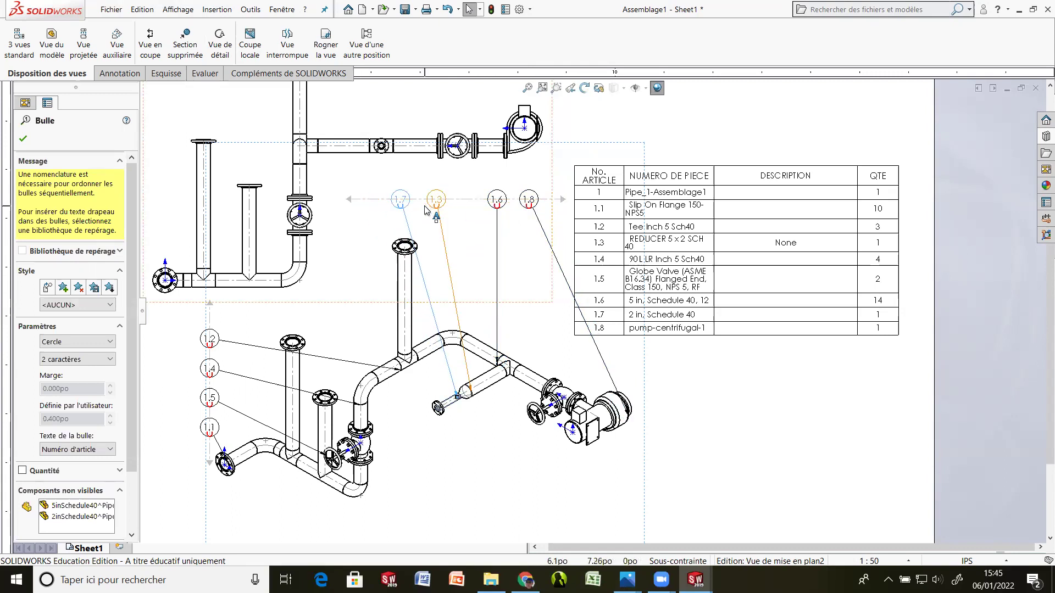
pyautogui.moveTo(430, 207); pyautogui.dragTo(447, 501)
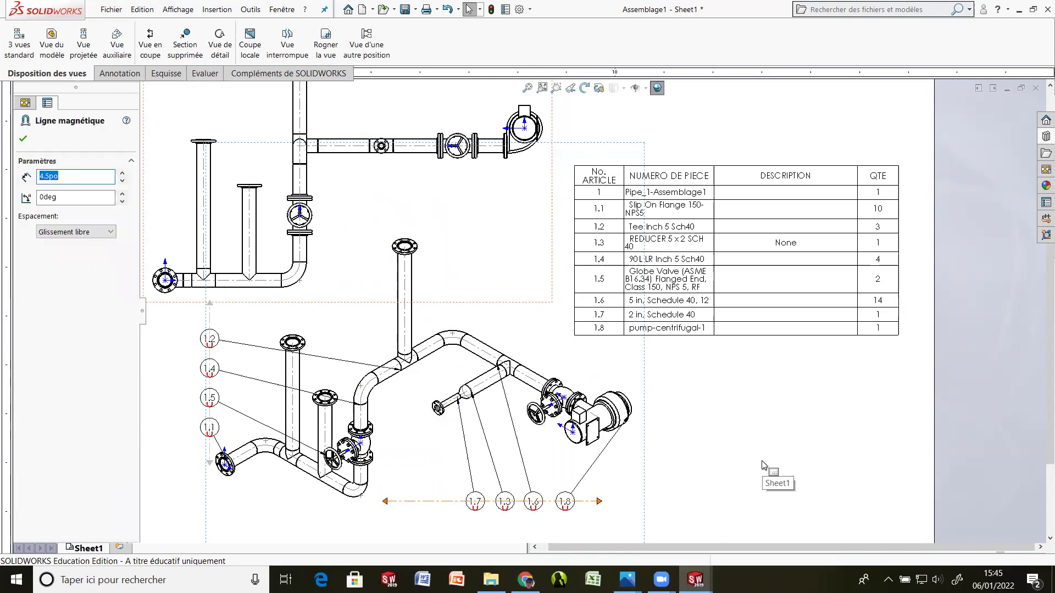
pyautogui.click(764, 442)
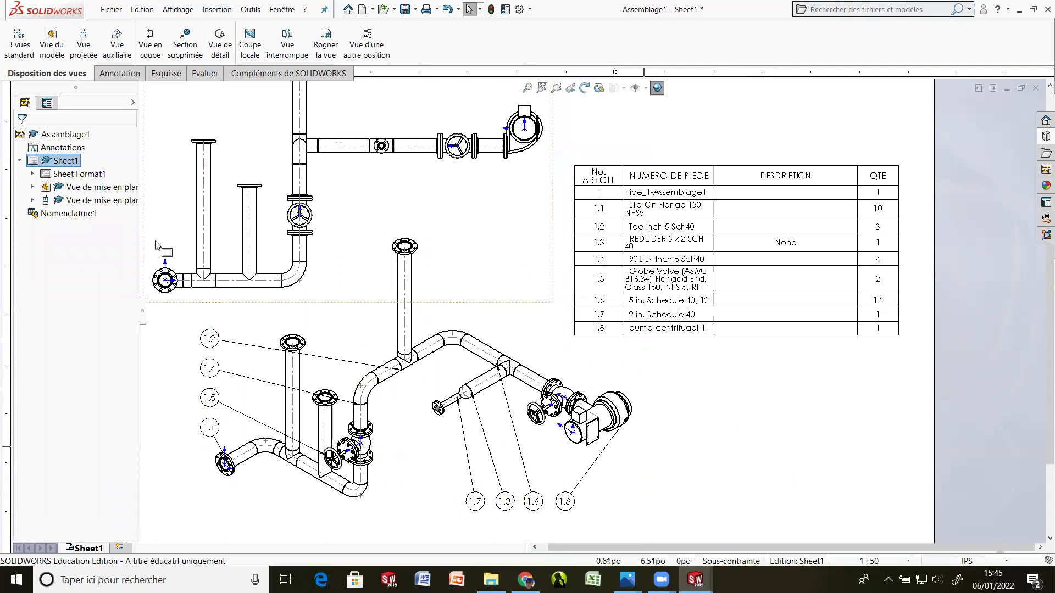
# Step: Set the isometric view's display style to shaded with edges
pyautogui.click(571, 248)
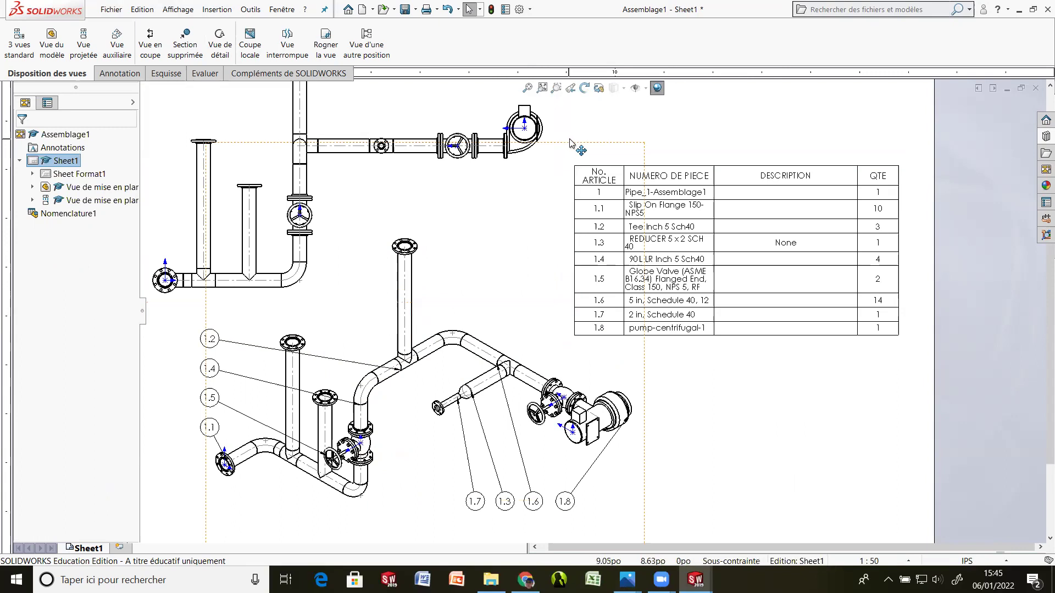
pyautogui.click(540, 220)
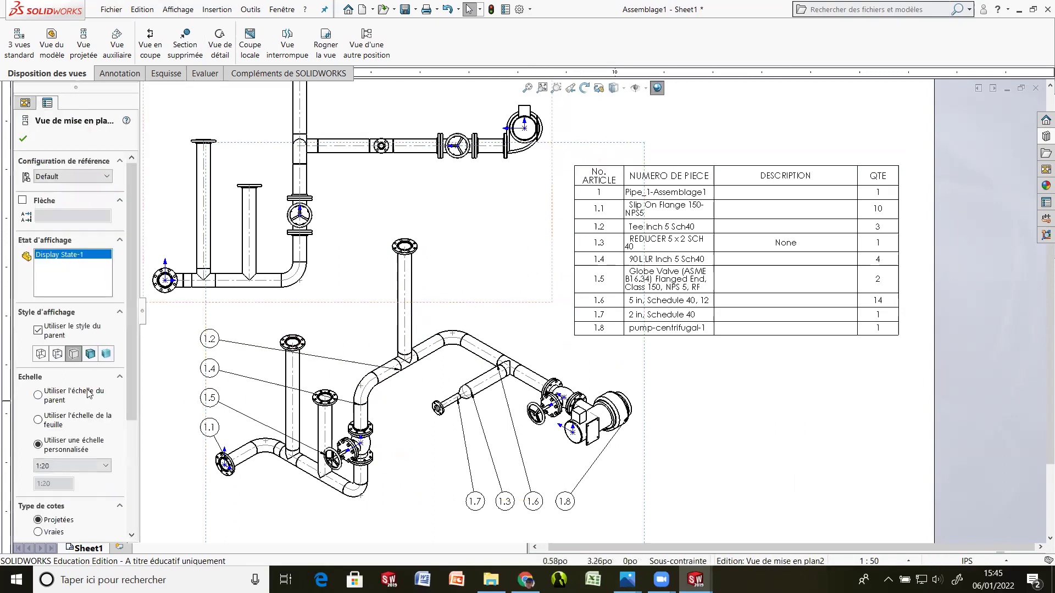
pyautogui.click(91, 354)
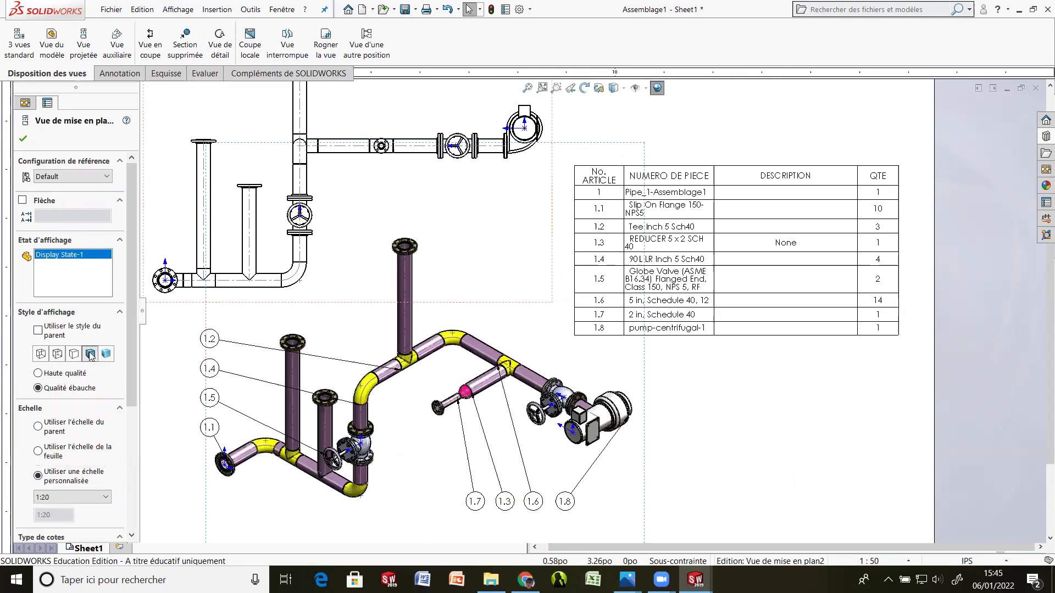